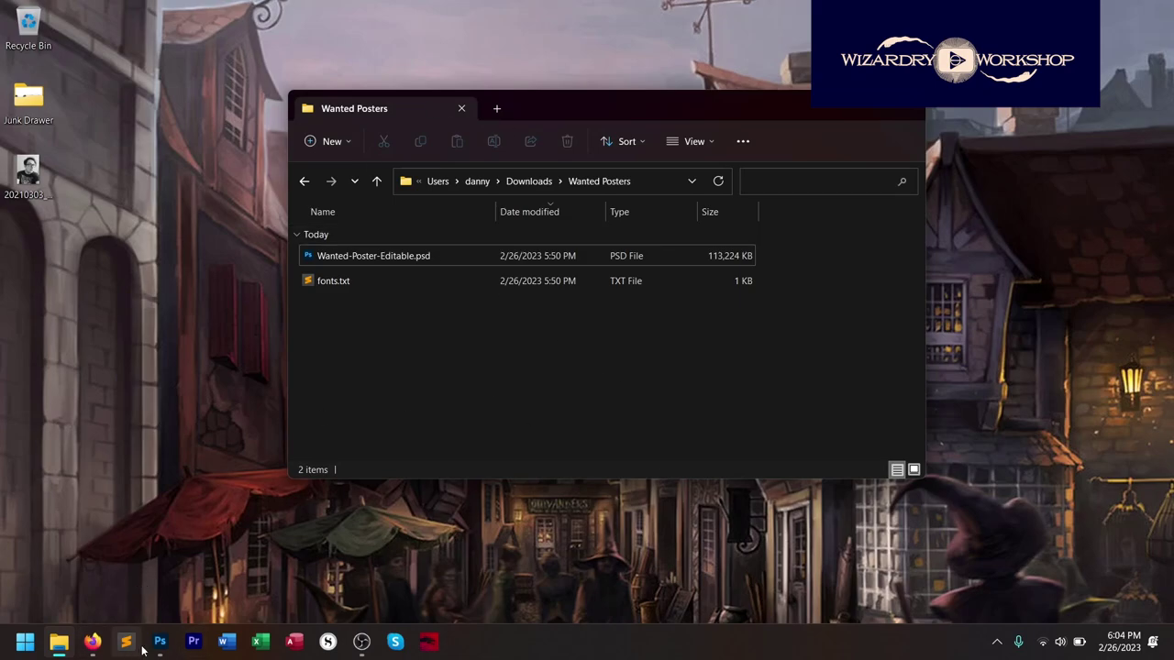
# Switch to Photopea in Firefox, dismiss the account offer and open Wanted-Poster-Editable.psd from the Wanted Posters folder.
pyautogui.click(93, 641)
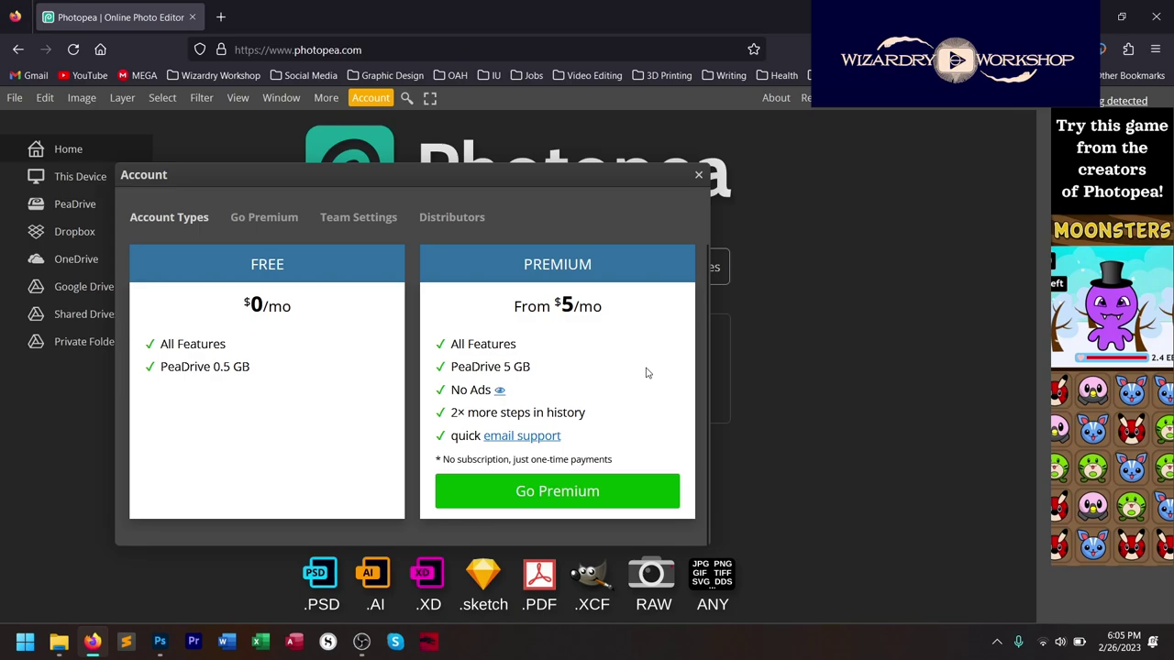
pyautogui.press('Escape')
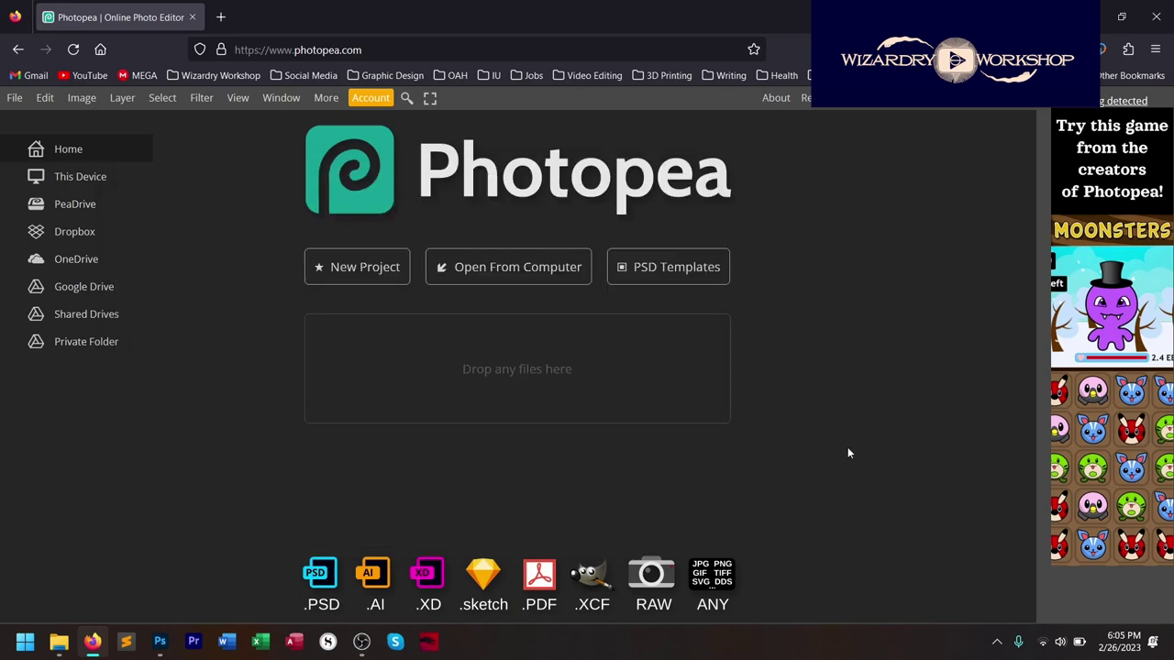
pyautogui.click(15, 98)
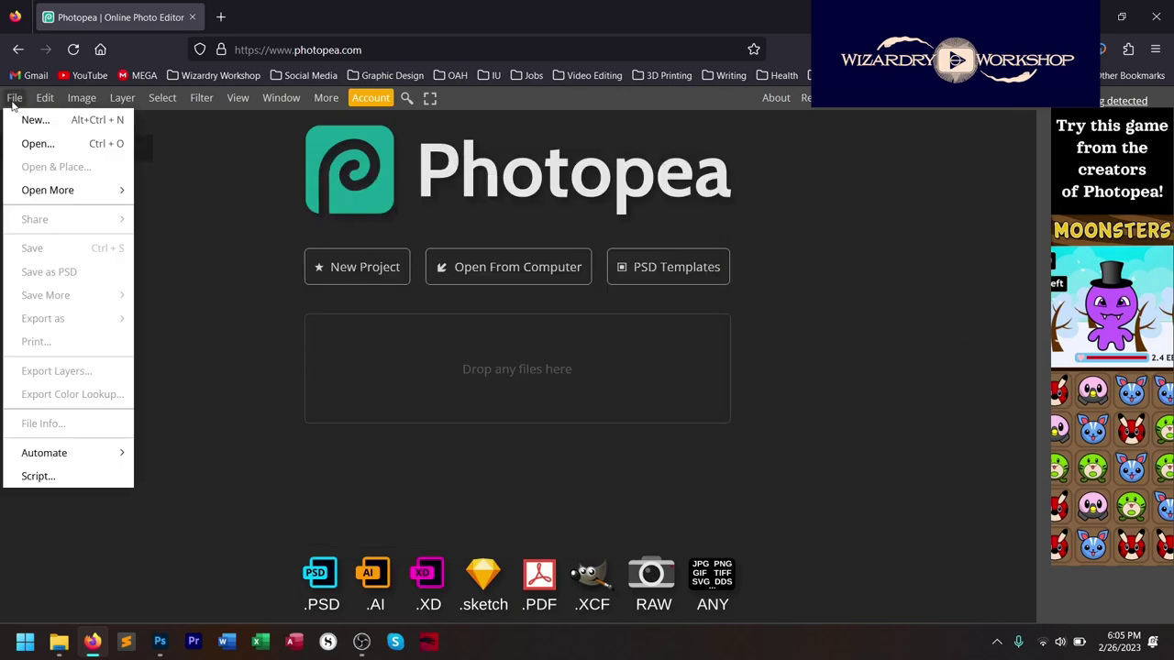
pyautogui.click(40, 145)
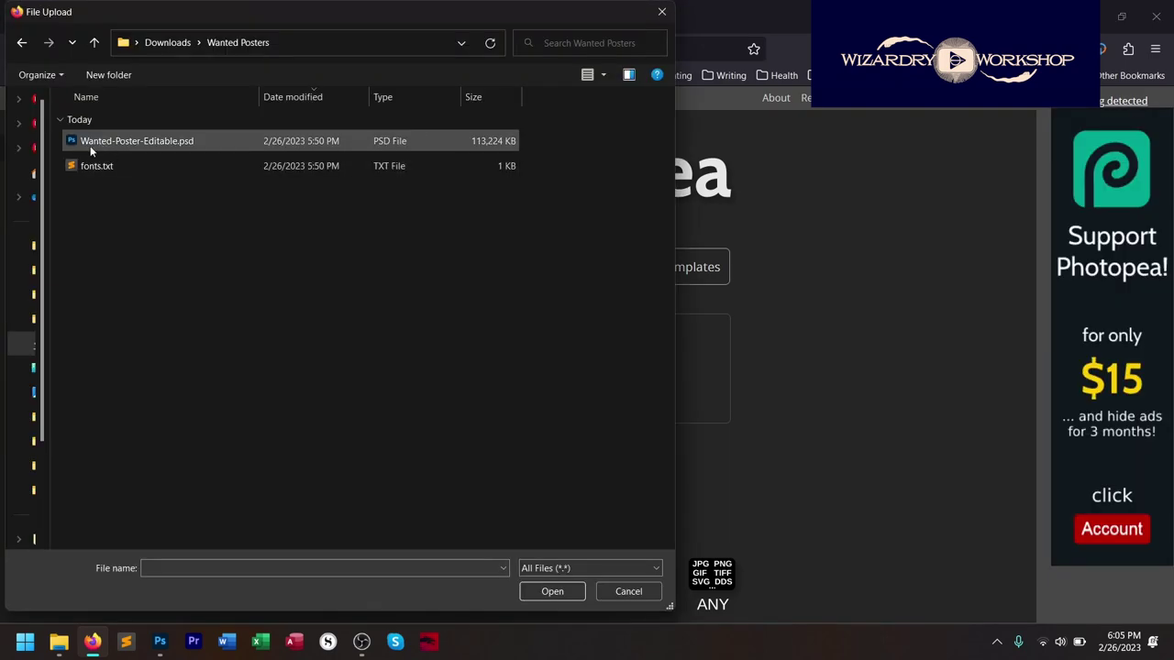
pyautogui.click(201, 143)
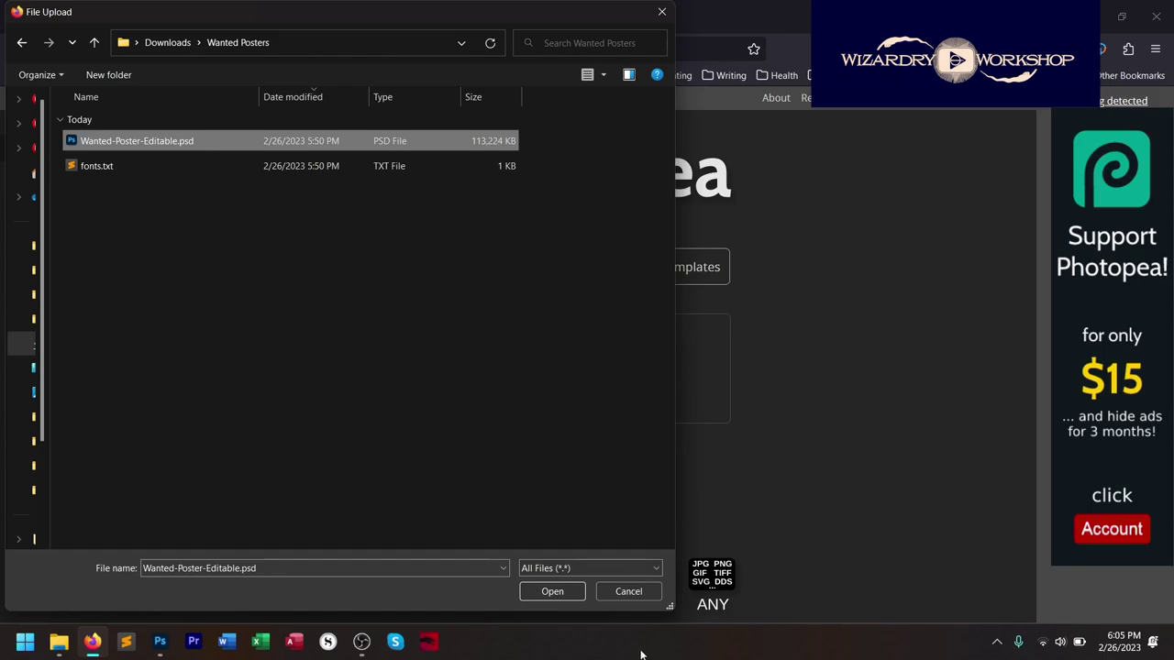
pyautogui.press('Return')
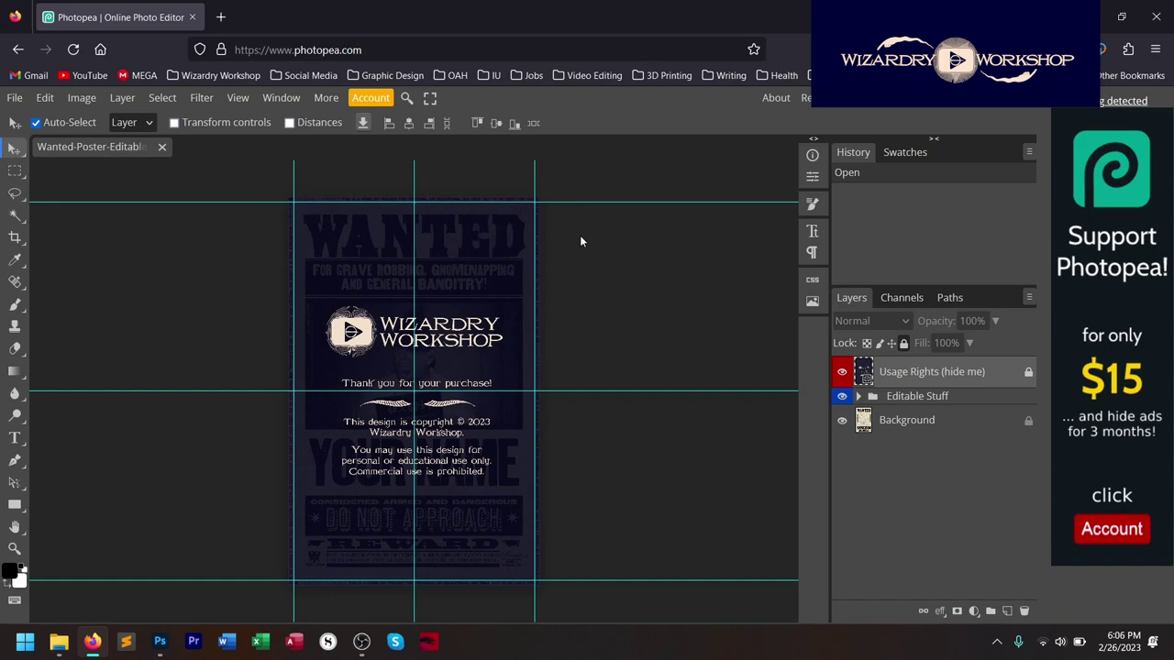
# Hide the guides on the poster and examine the usage rights notice covering it.
pyautogui.hotkey('ctrl', ';')
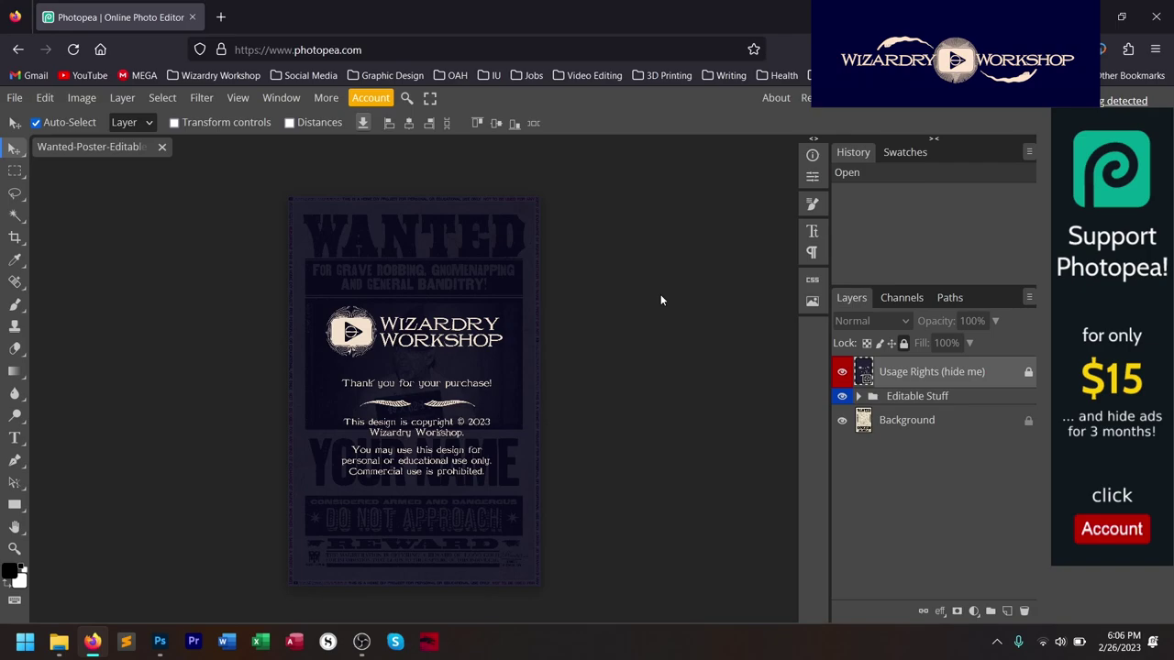
pyautogui.hotkey('ctrl', '+')
pyautogui.hotkey('ctrl', '+')
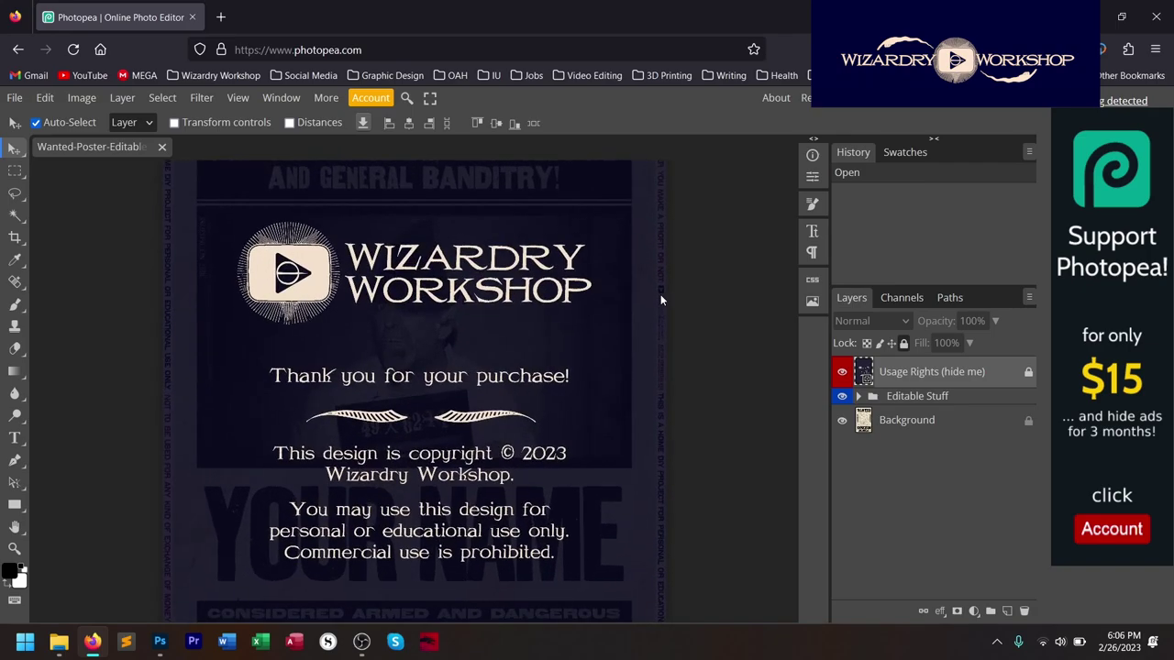
pyautogui.hotkey('ctrl', '-')
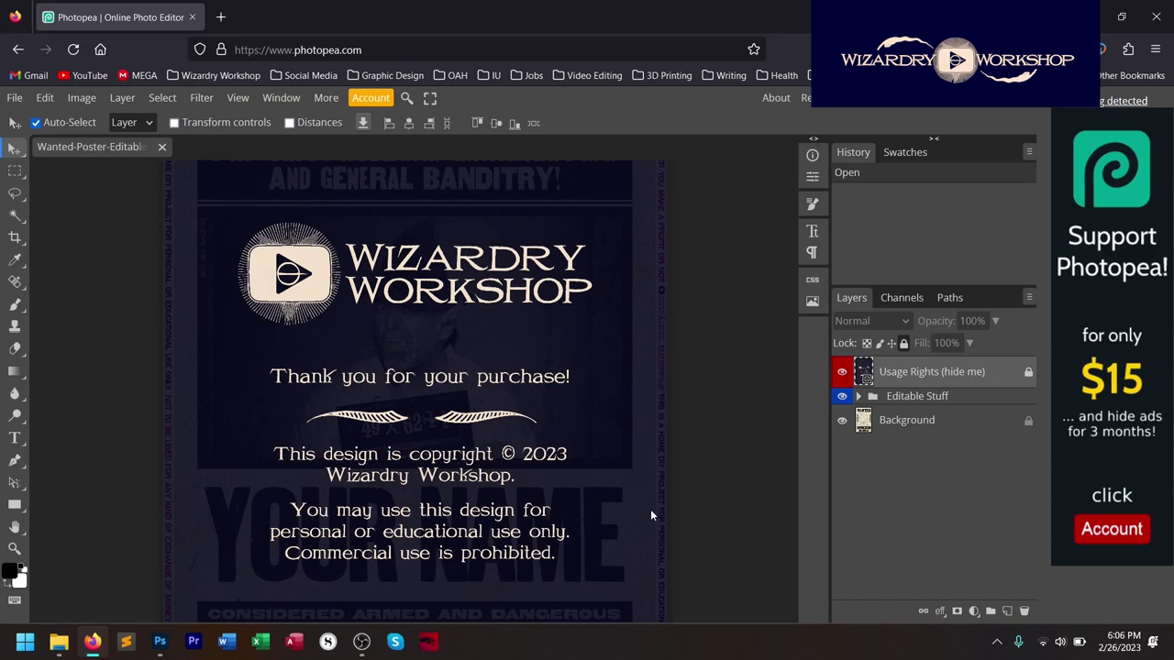
pyautogui.scroll(3, 671, 295)
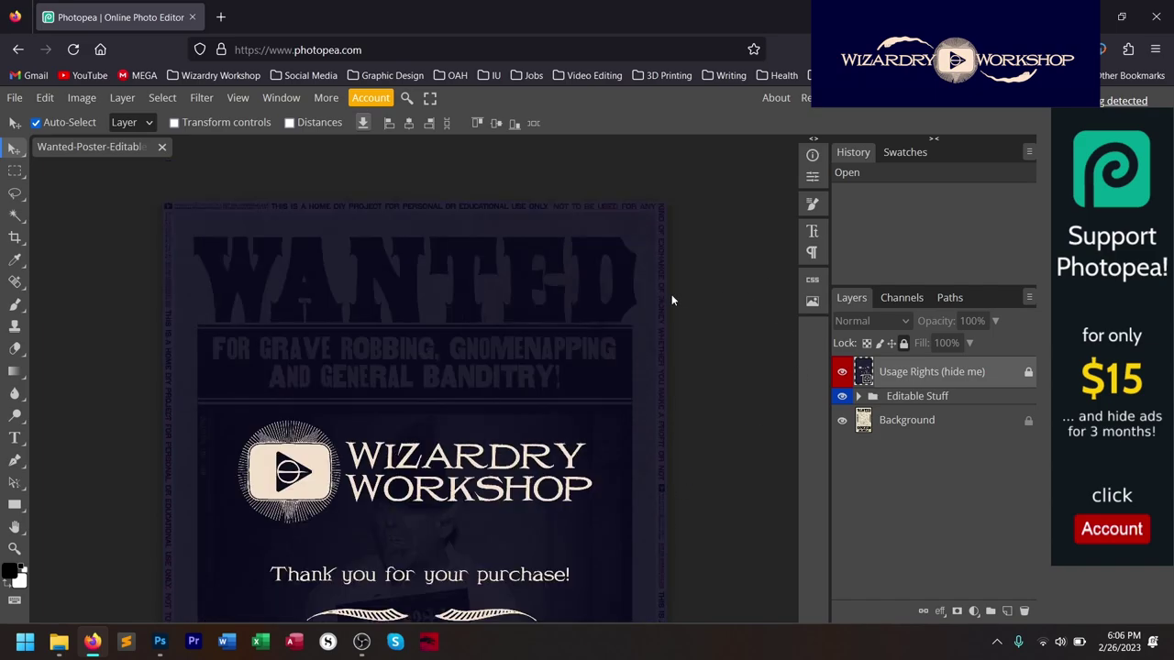
pyautogui.scroll(-5, 671, 294)
pyautogui.scroll(1, 674, 285)
pyautogui.scroll(1, 673, 285)
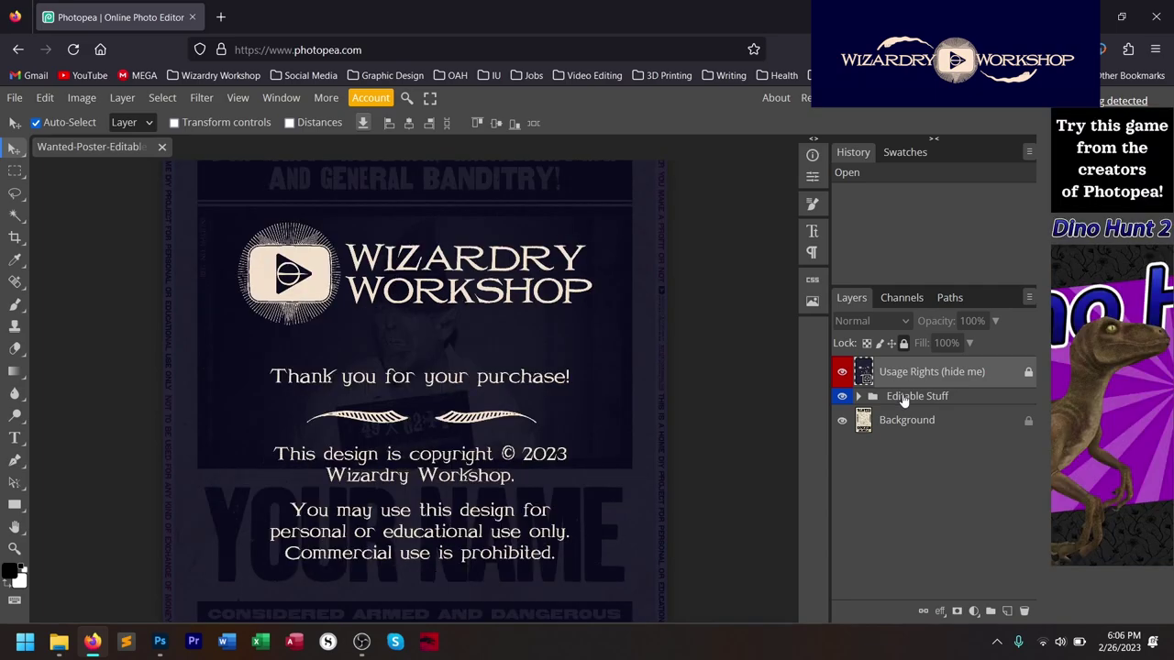
# Examine the document's top-level structure: the Usage Rights layer, the Editable Stuff group and the Background layer.
pyautogui.click(904, 396)
pyautogui.click(891, 419)
pyautogui.click(899, 398)
pyautogui.click(897, 376)
pyautogui.click(897, 404)
pyautogui.click(967, 424)
pyautogui.click(963, 374)
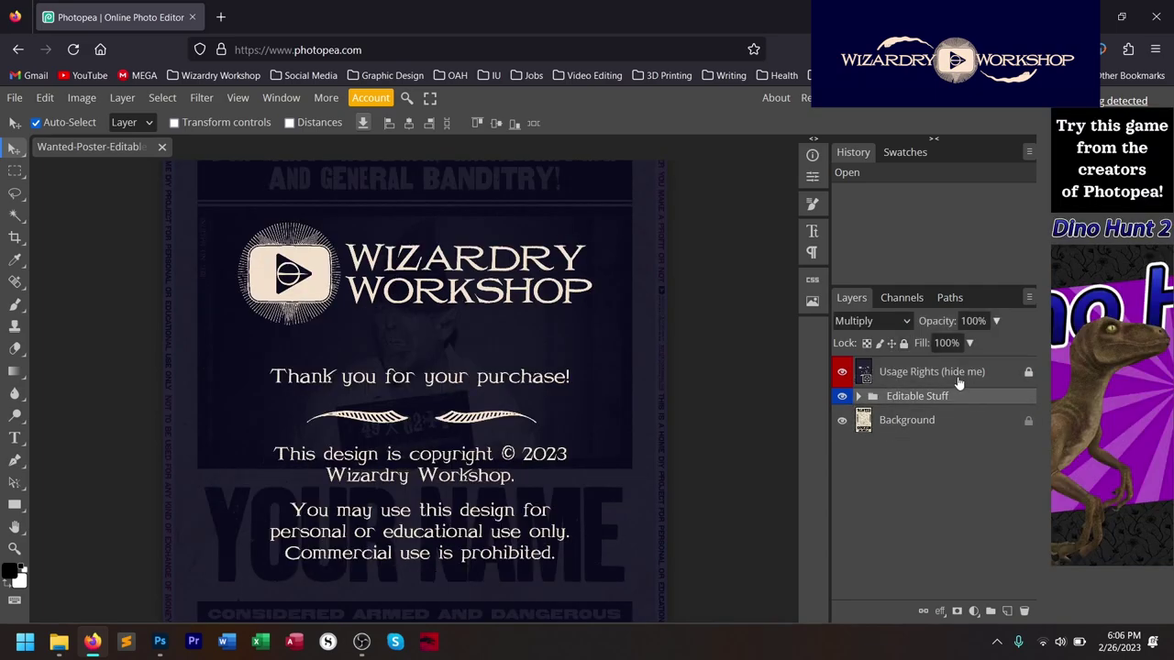
pyautogui.click(962, 398)
pyautogui.click(959, 427)
pyautogui.click(951, 395)
pyautogui.click(945, 419)
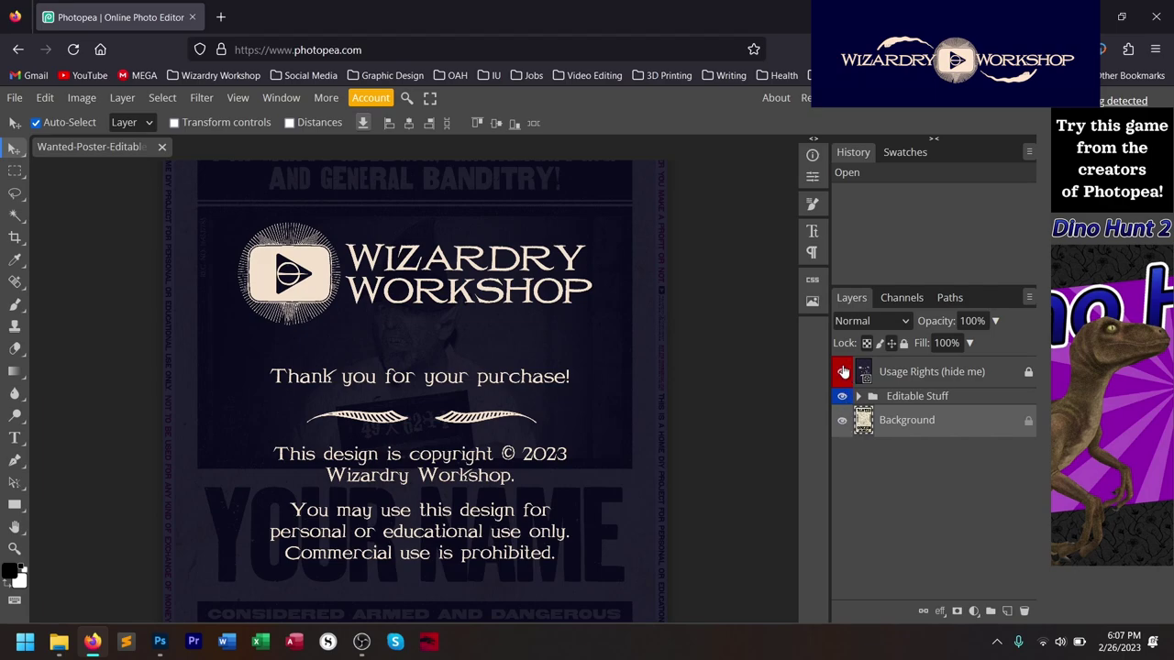
# Hide the Usage Rights (hide me) layer so the poster artwork is uncovered.
pyautogui.click(842, 374)
pyautogui.click(843, 374)
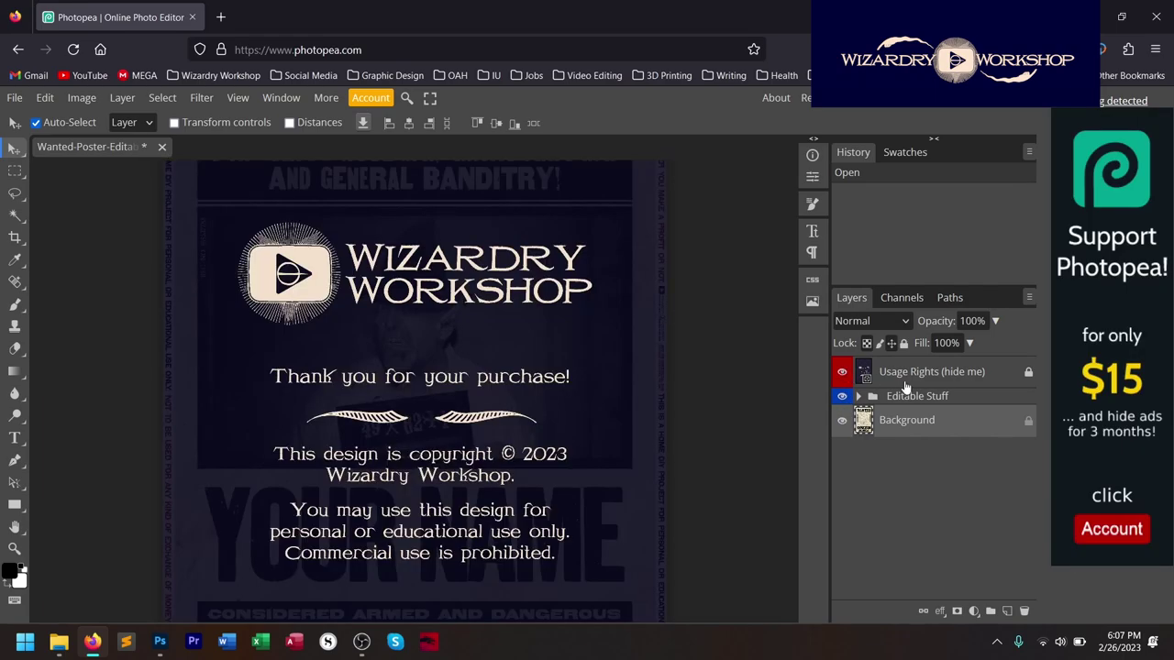
pyautogui.click(958, 374)
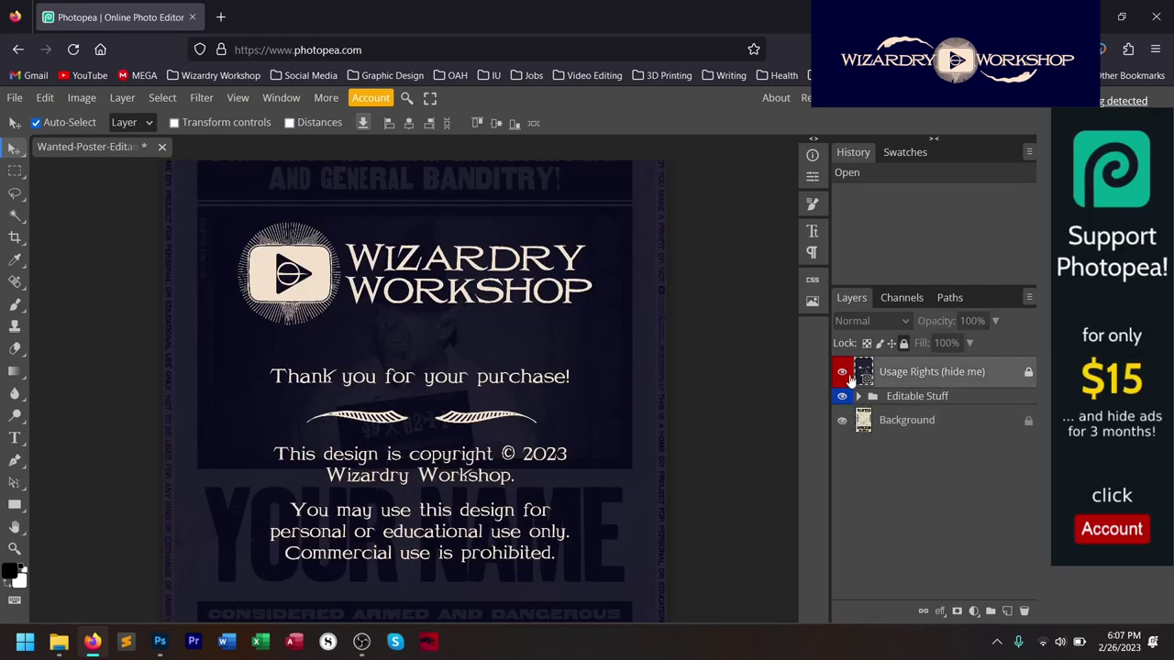
pyautogui.click(842, 376)
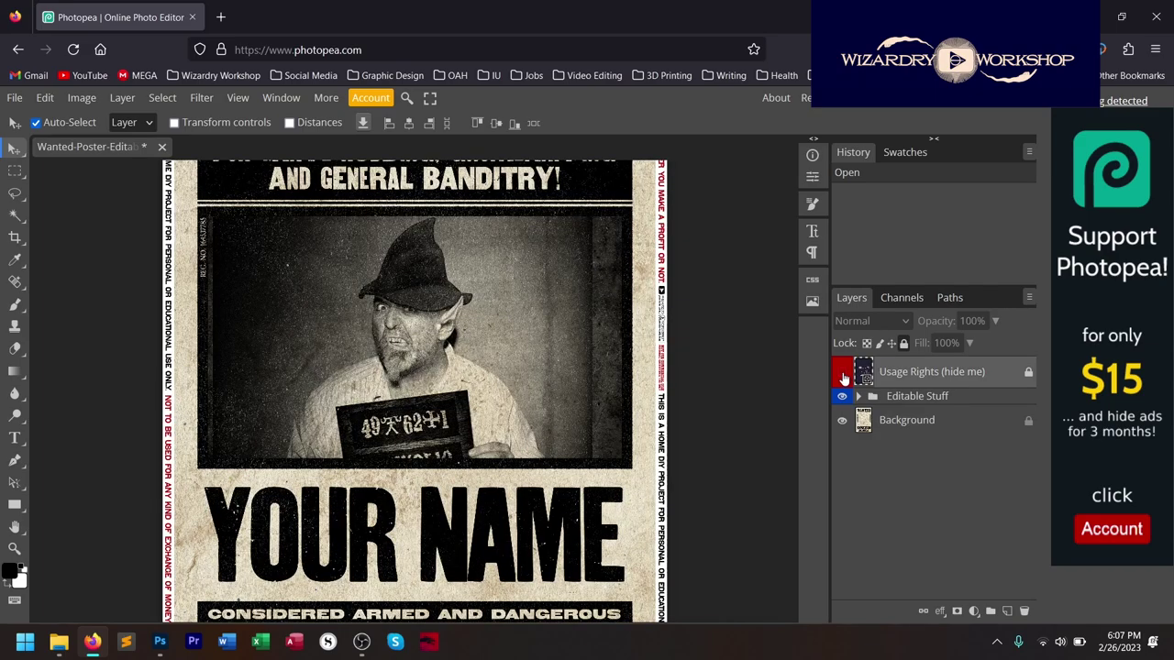
# Expand the Editable Stuff group and look over its Crimes and Photo subgroups.
pyautogui.scroll(5, 517, 363)
pyautogui.scroll(-3, 517, 362)
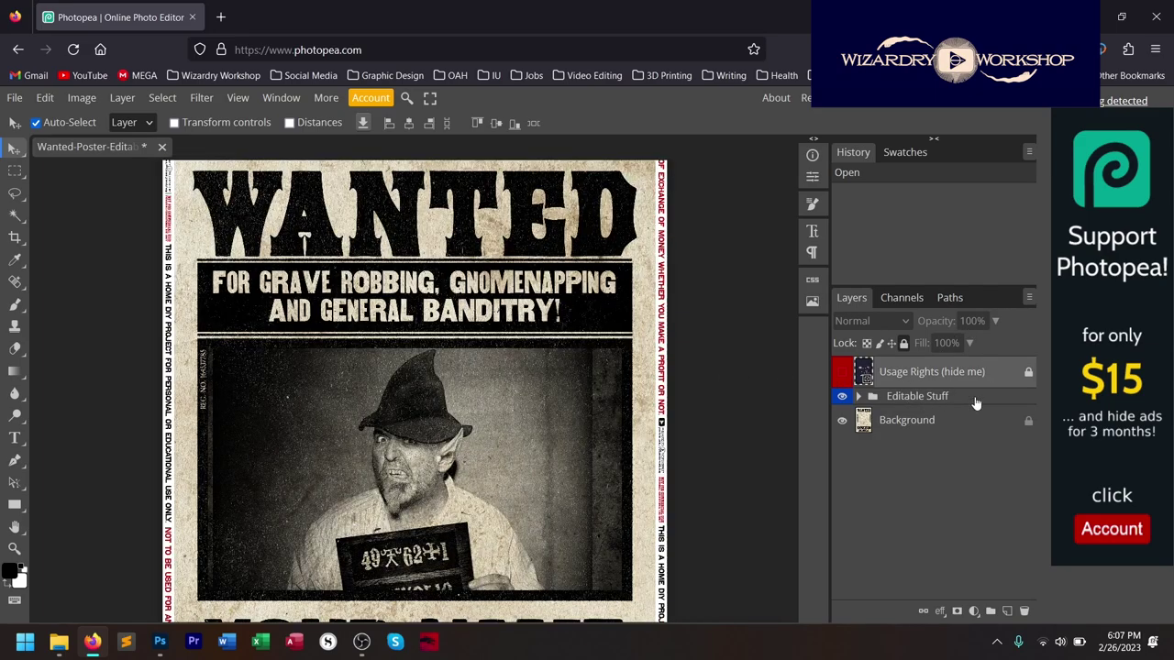
pyautogui.click(918, 398)
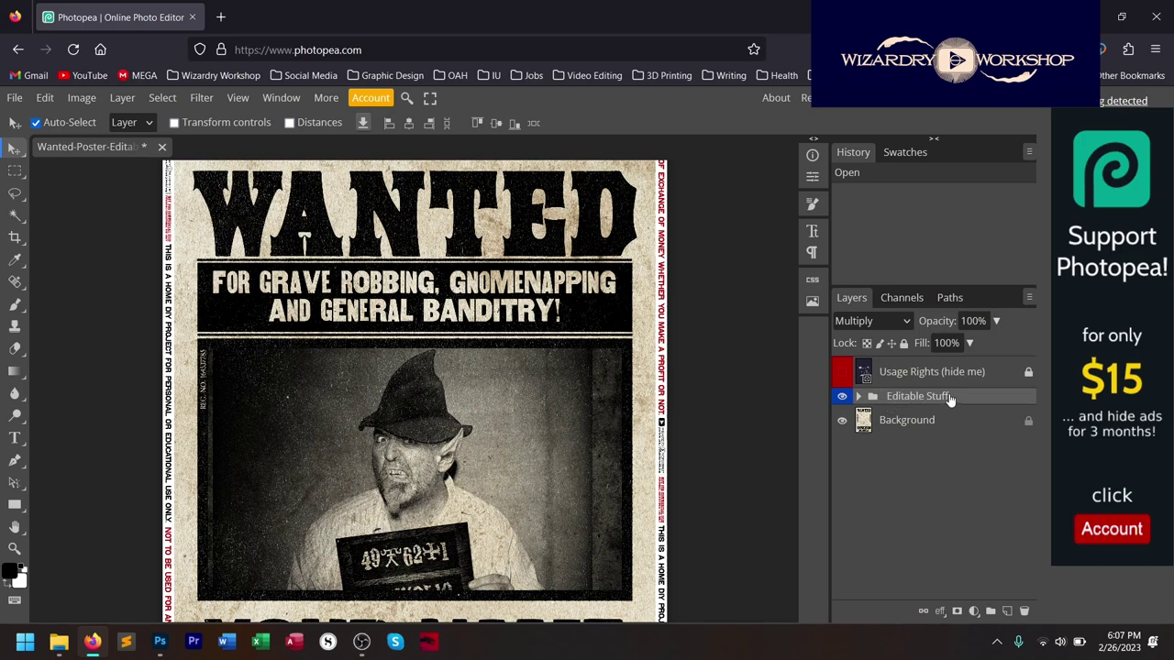
pyautogui.click(858, 398)
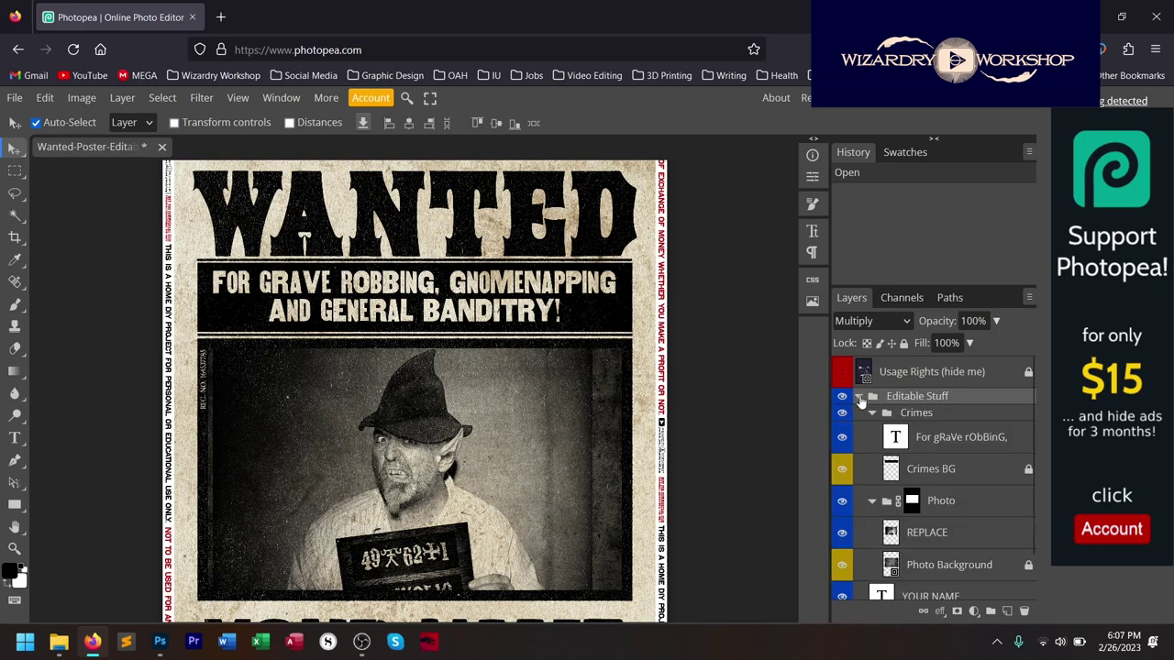
pyautogui.scroll(-1, 862, 403)
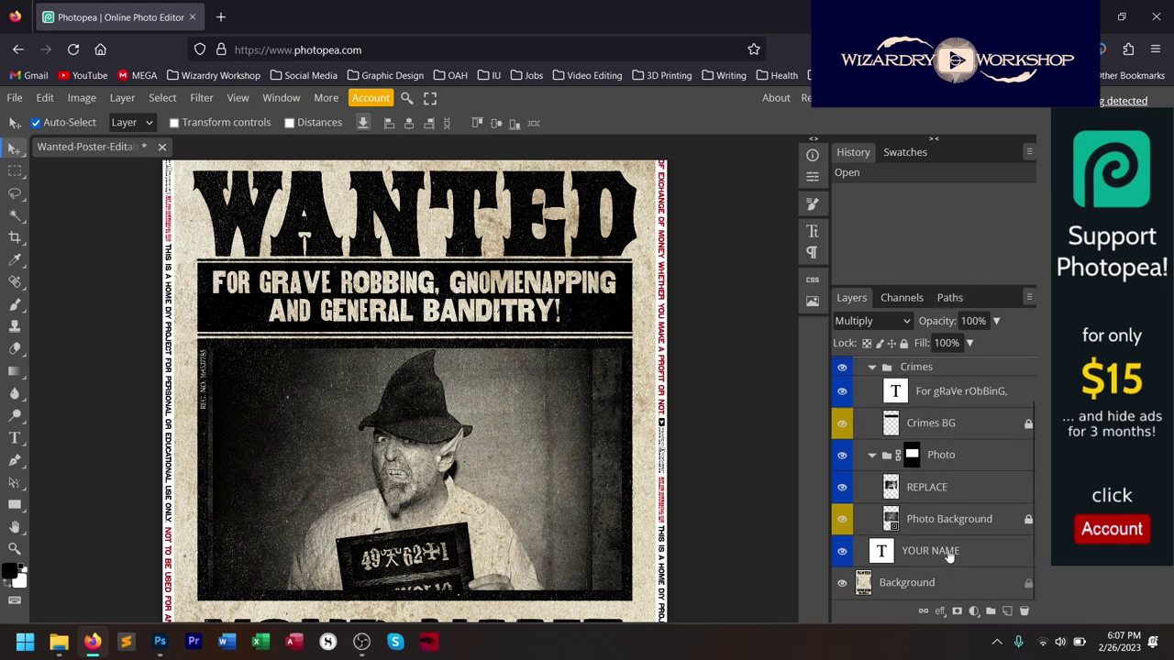
pyautogui.click(926, 399)
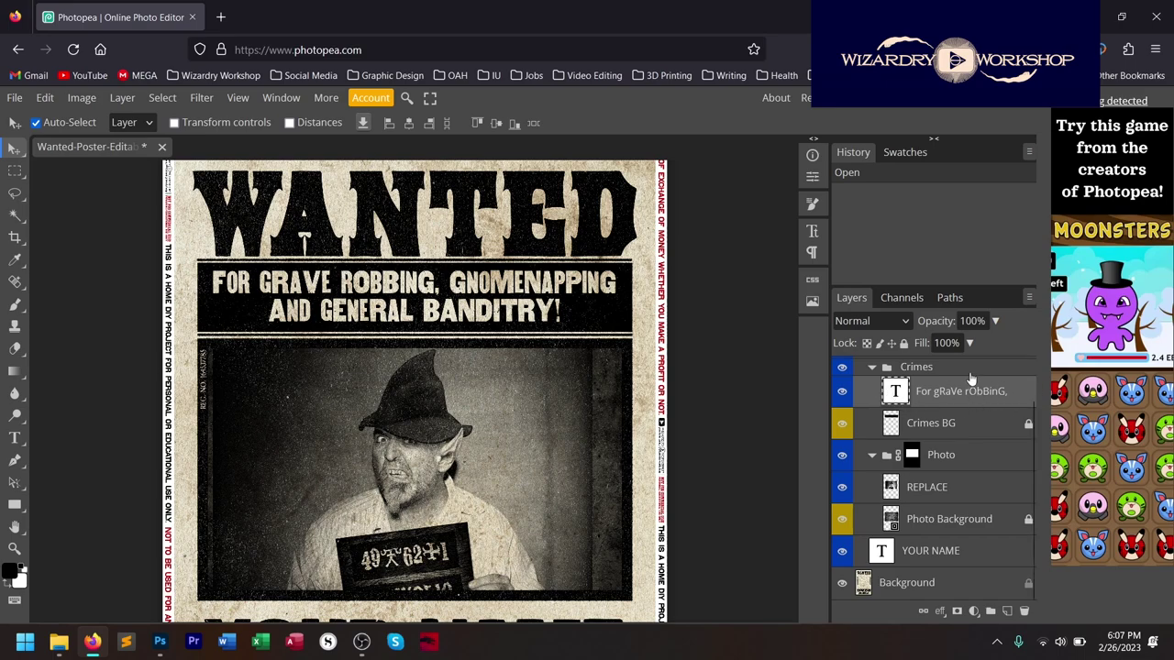
pyautogui.click(949, 459)
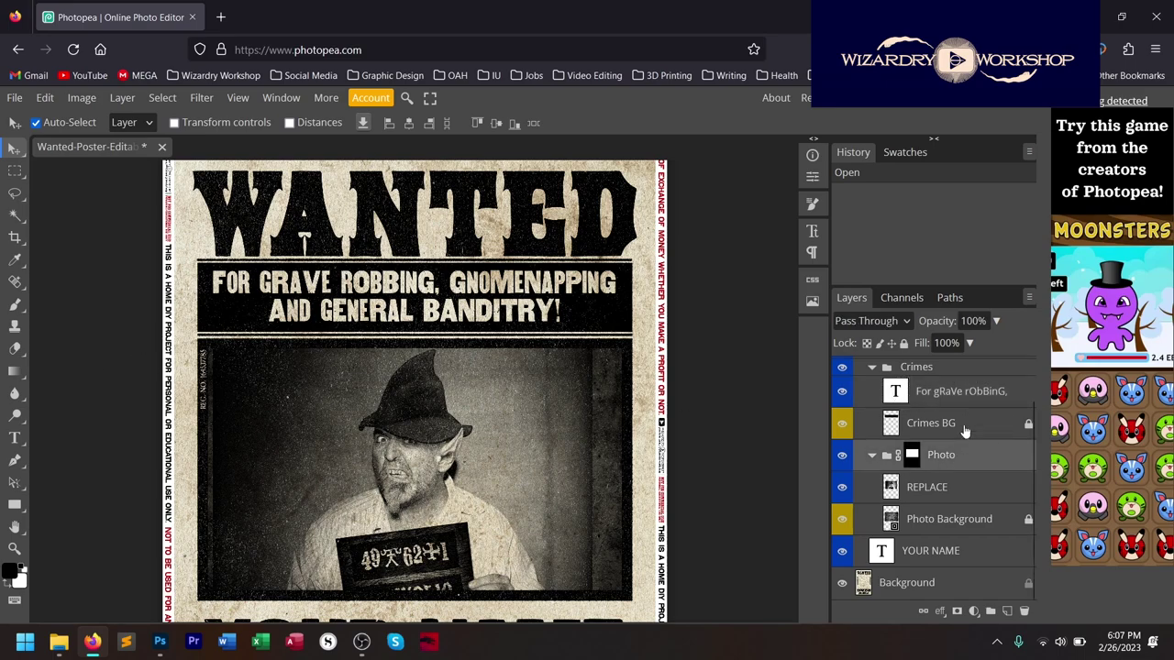
# Hide the REPLACE layer in the Photo group so only the photo background remains in the frame.
pyautogui.click(927, 488)
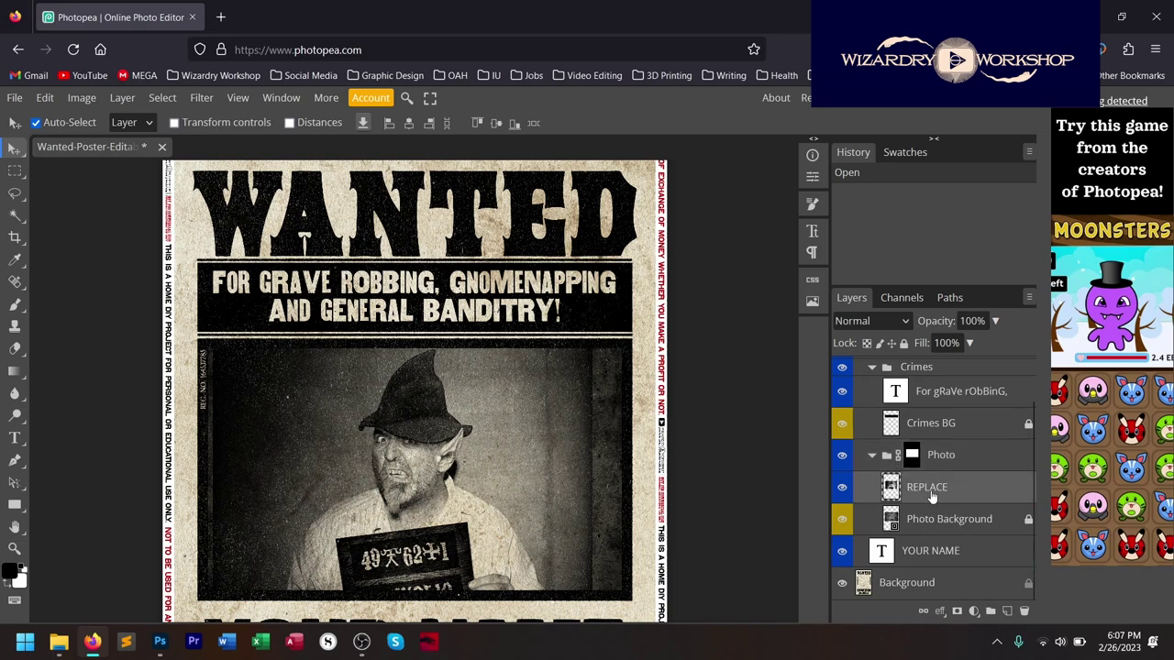
pyautogui.click(843, 489)
pyautogui.click(843, 489)
pyautogui.click(843, 489)
pyautogui.click(842, 489)
pyautogui.click(843, 489)
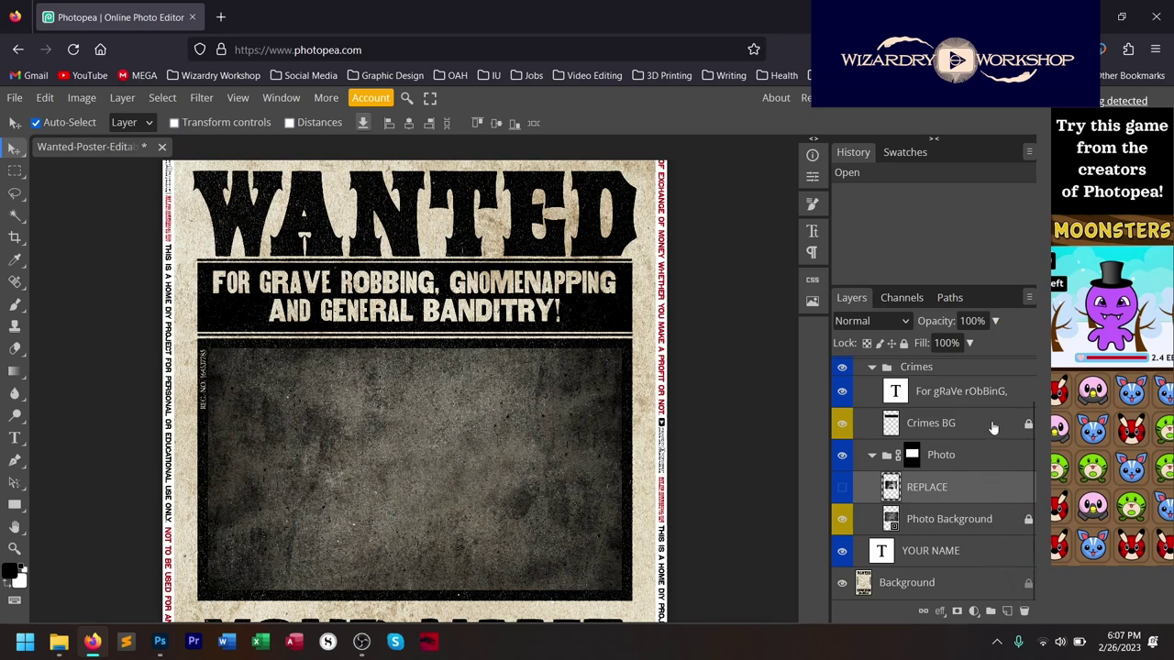
# Select the YOUR NAME layer and open its text for editing with the Type tool.
pyautogui.click(993, 428)
pyautogui.click(1015, 529)
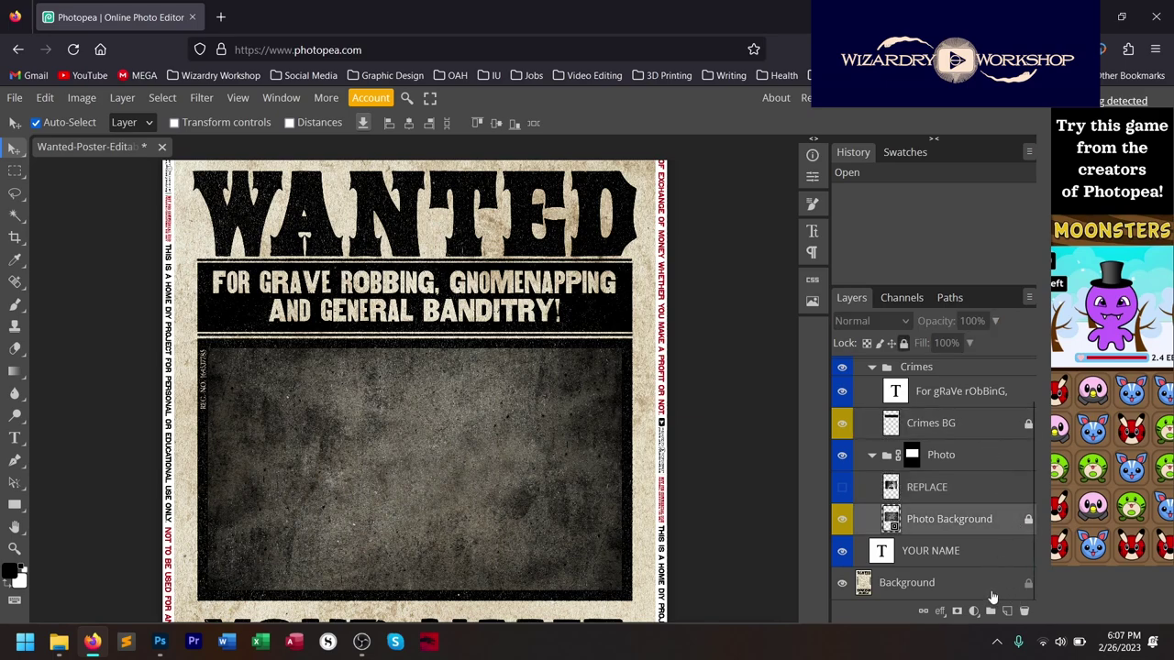
pyautogui.click(931, 550)
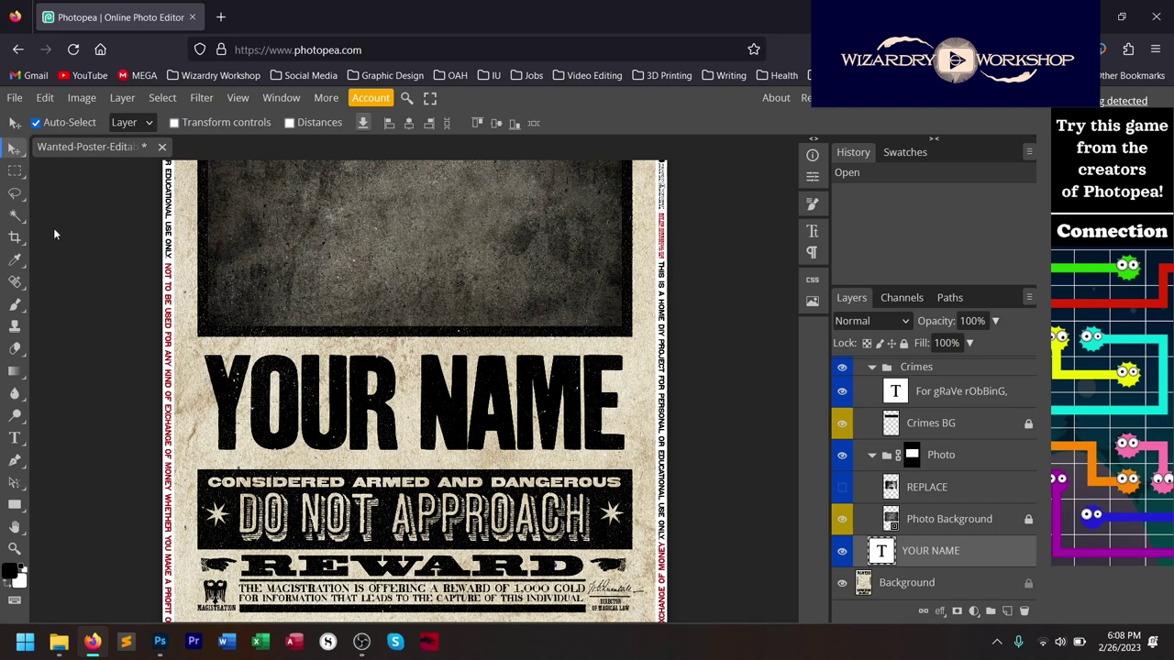
pyautogui.click(16, 440)
pyautogui.scroll(3, 237, 416)
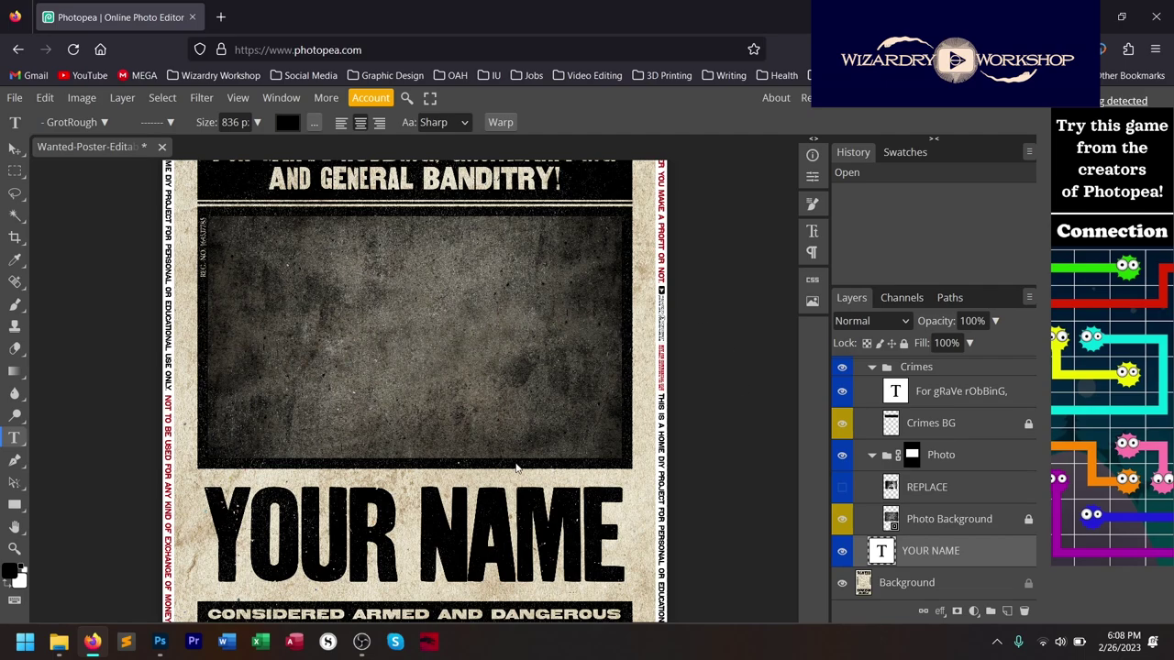
pyautogui.scroll(1, 531, 454)
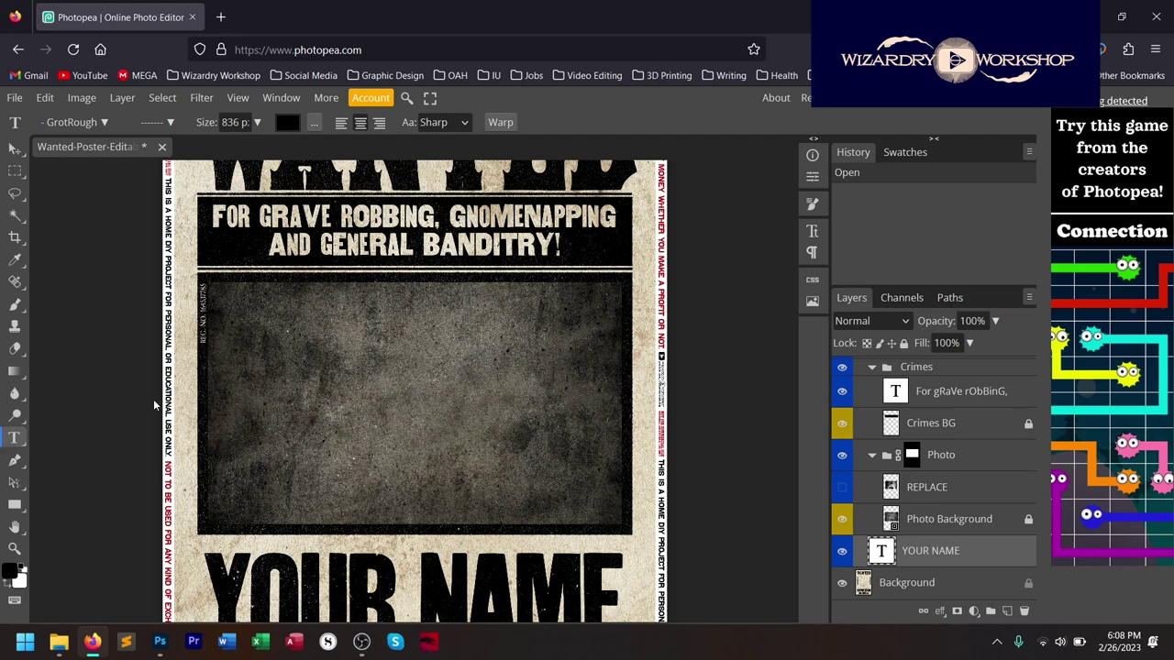
pyautogui.scroll(1, 366, 425)
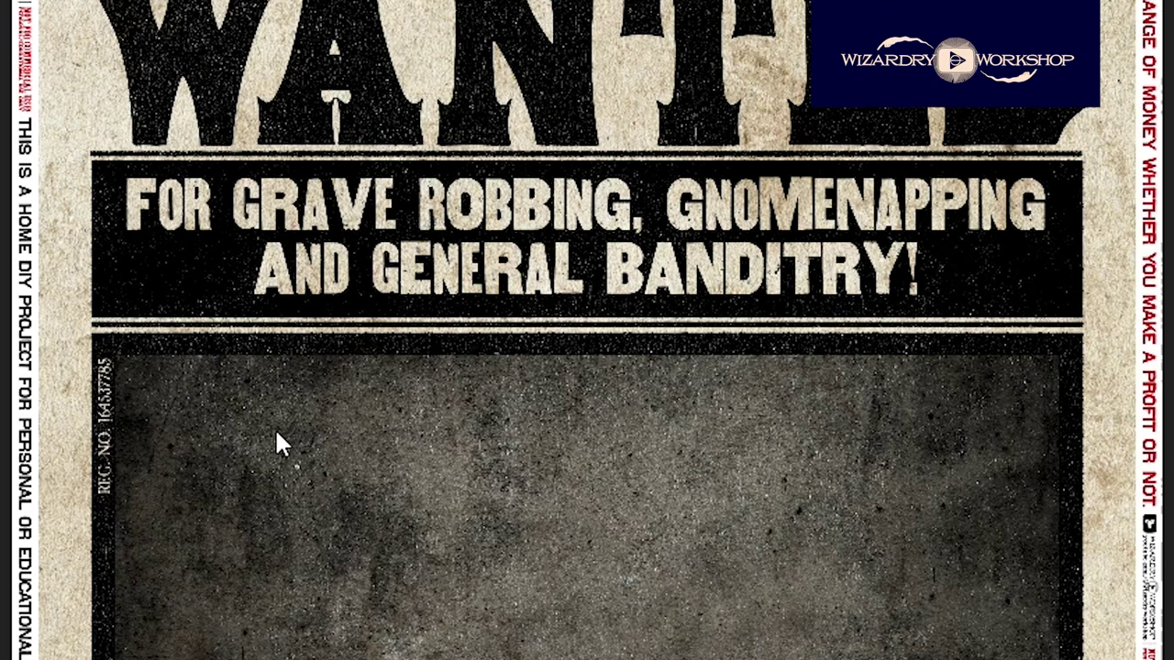
pyautogui.scroll(-3, 275, 431)
pyautogui.scroll(-3, 337, 376)
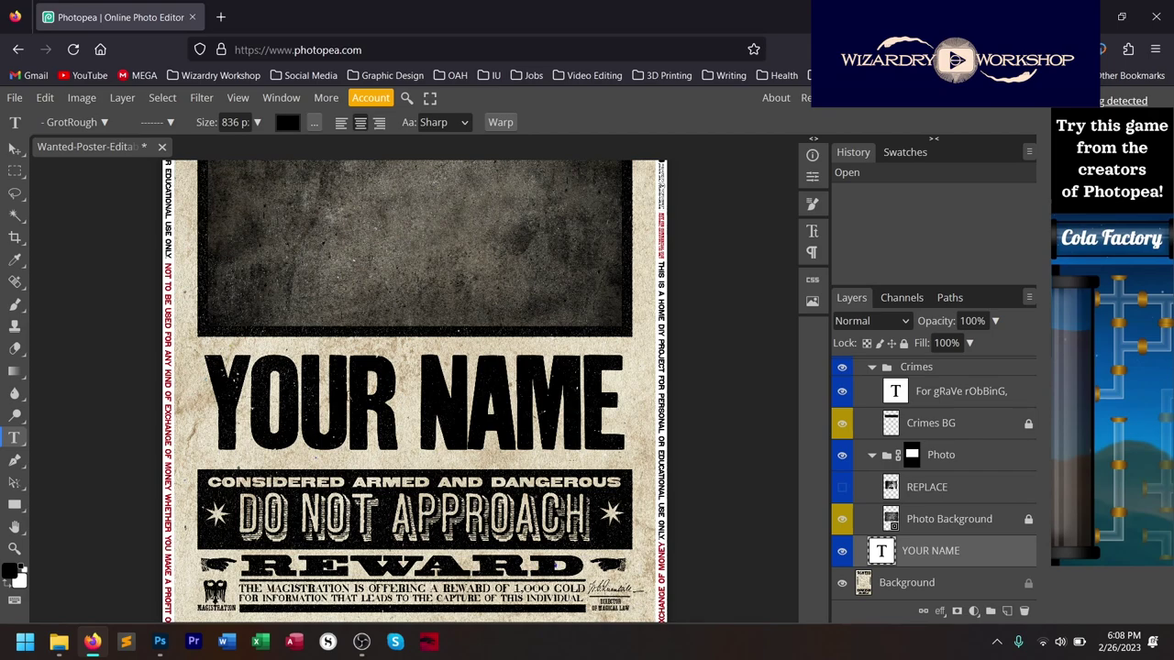
pyautogui.click(346, 396)
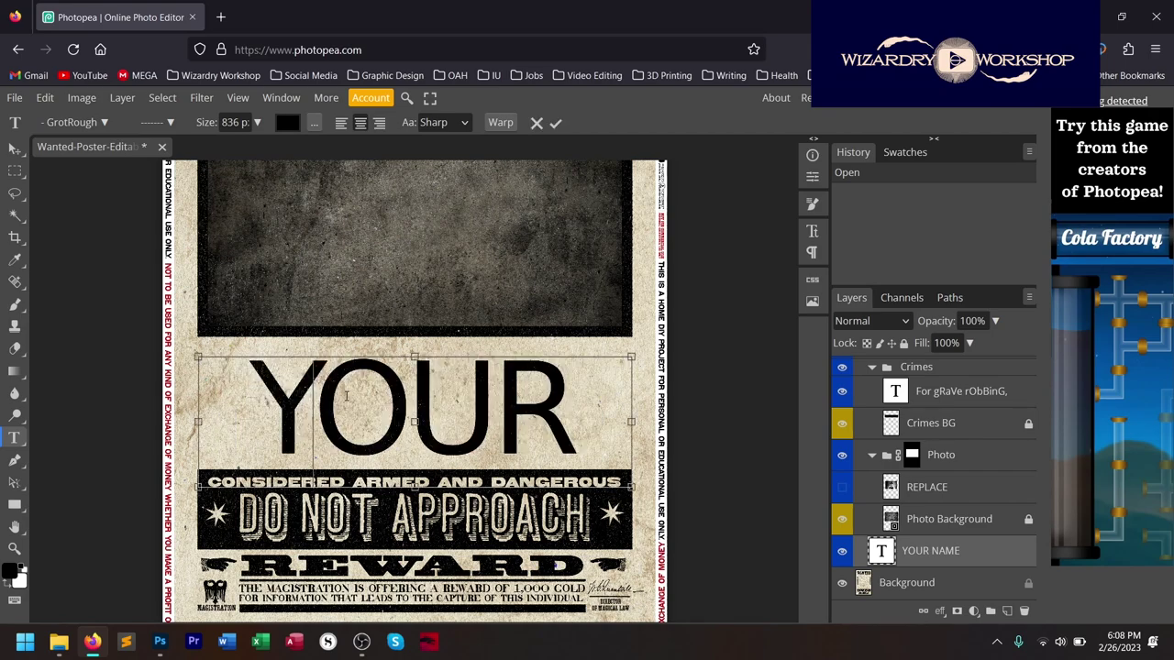
# Examine the poster's name text and the list of available fonts, and leave the text editing without changing it.
pyautogui.moveTo(268, 414); pyautogui.dragTo(551, 403)
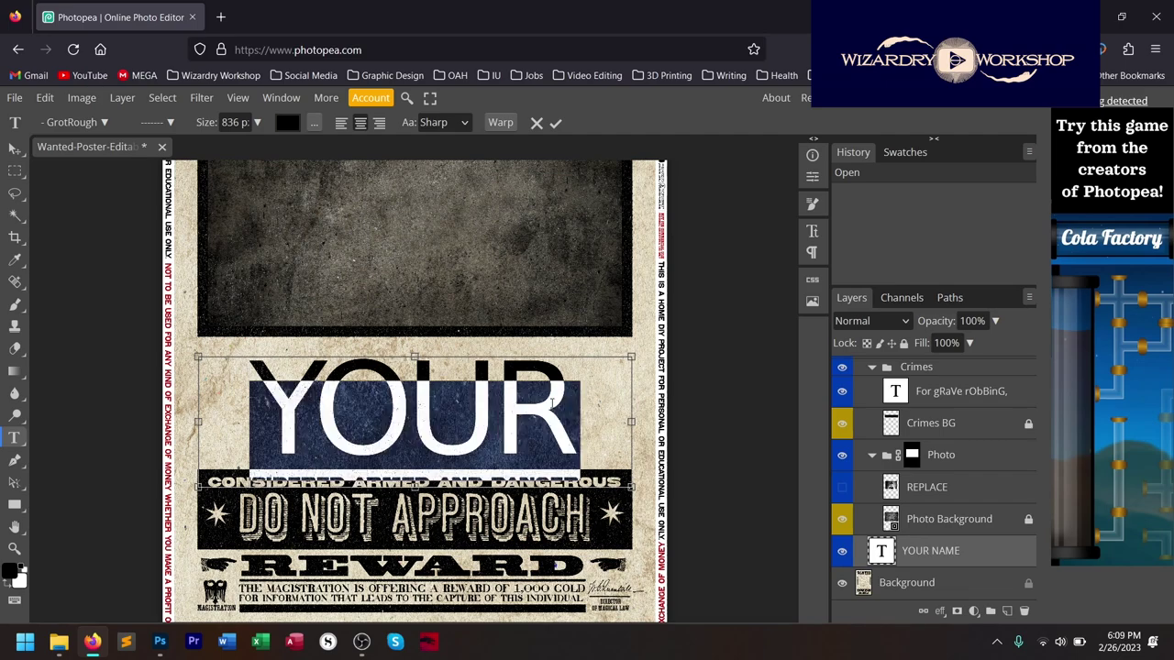
pyautogui.click(422, 400)
pyautogui.click(267, 410)
pyautogui.click(373, 407)
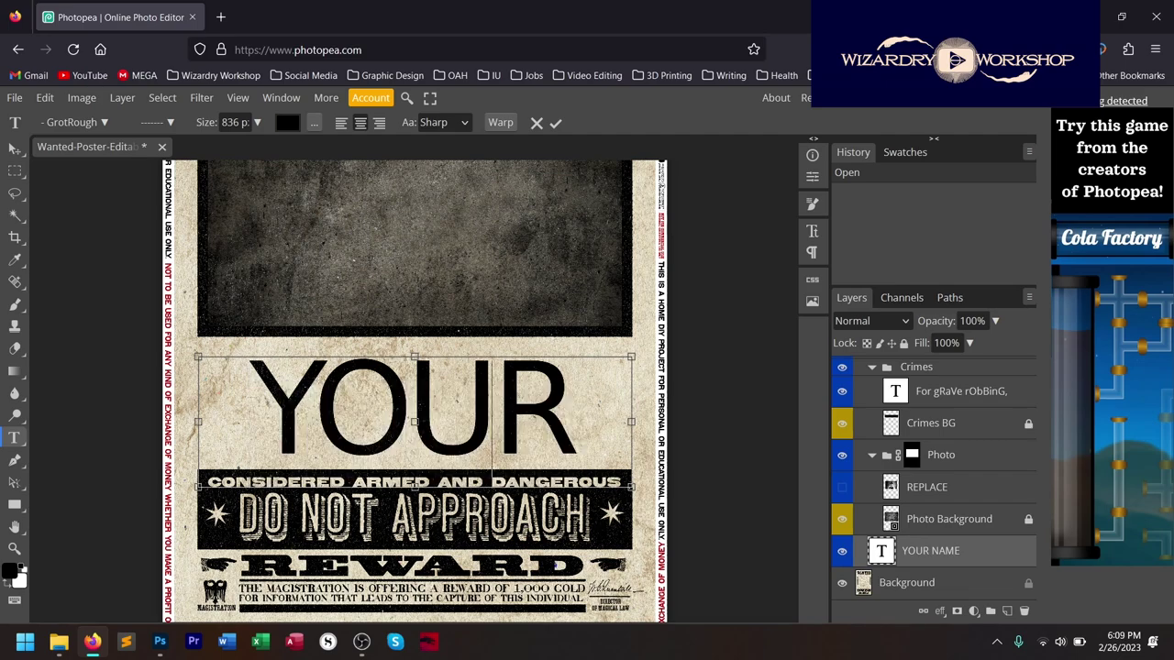
pyautogui.click(484, 404)
pyautogui.click(537, 401)
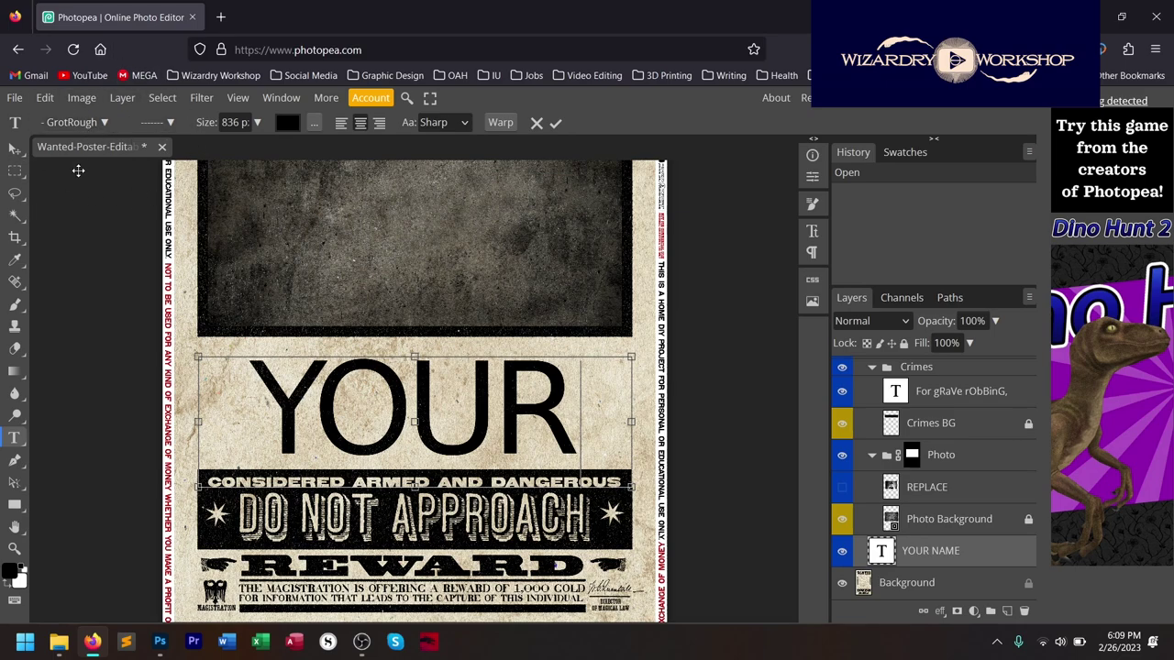
pyautogui.click(104, 123)
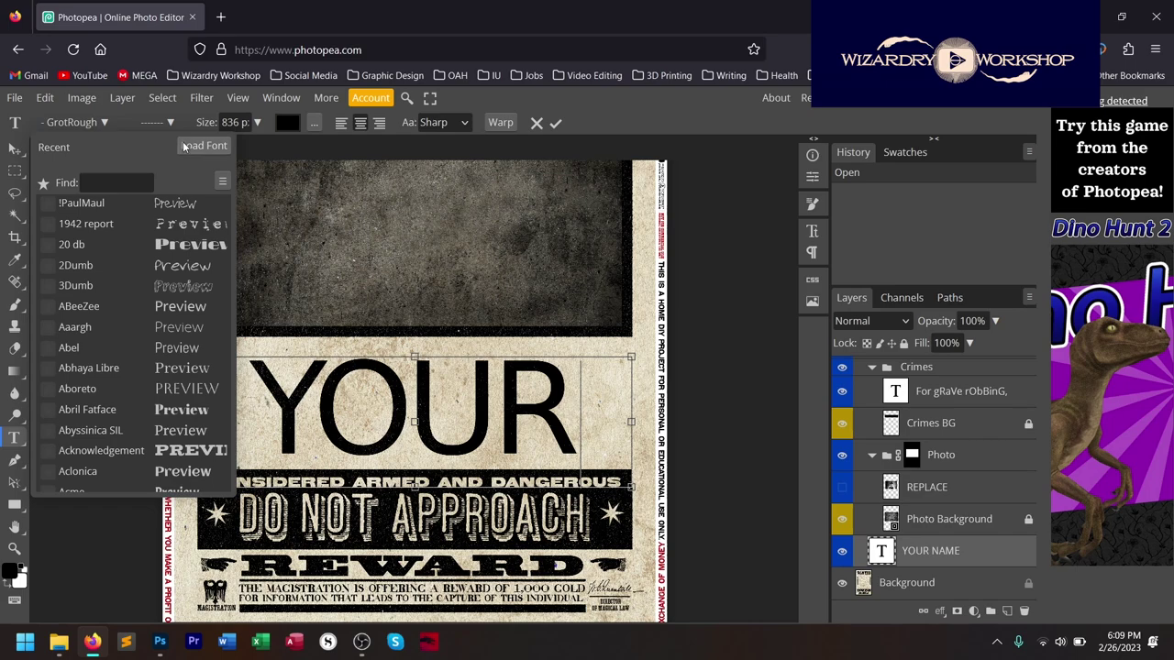
pyautogui.press('Escape')
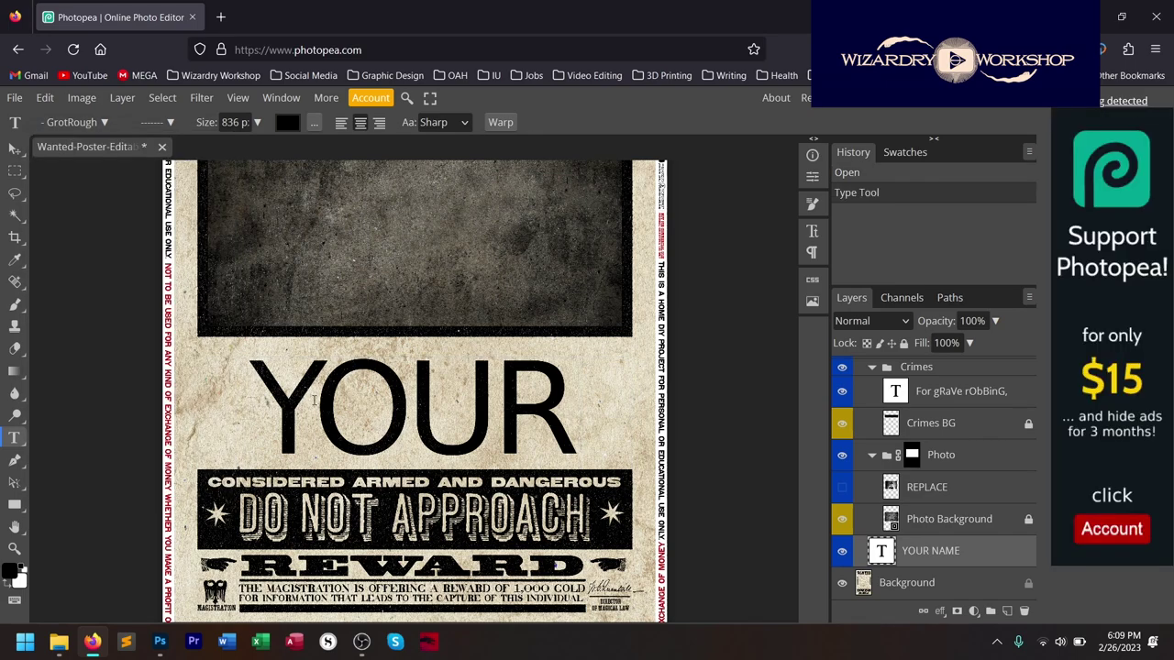
# Switch to File Explorer and open fonts.txt from the Wanted Posters folder in Sublime Text.
pyautogui.hotkey('alt', 'Tab')
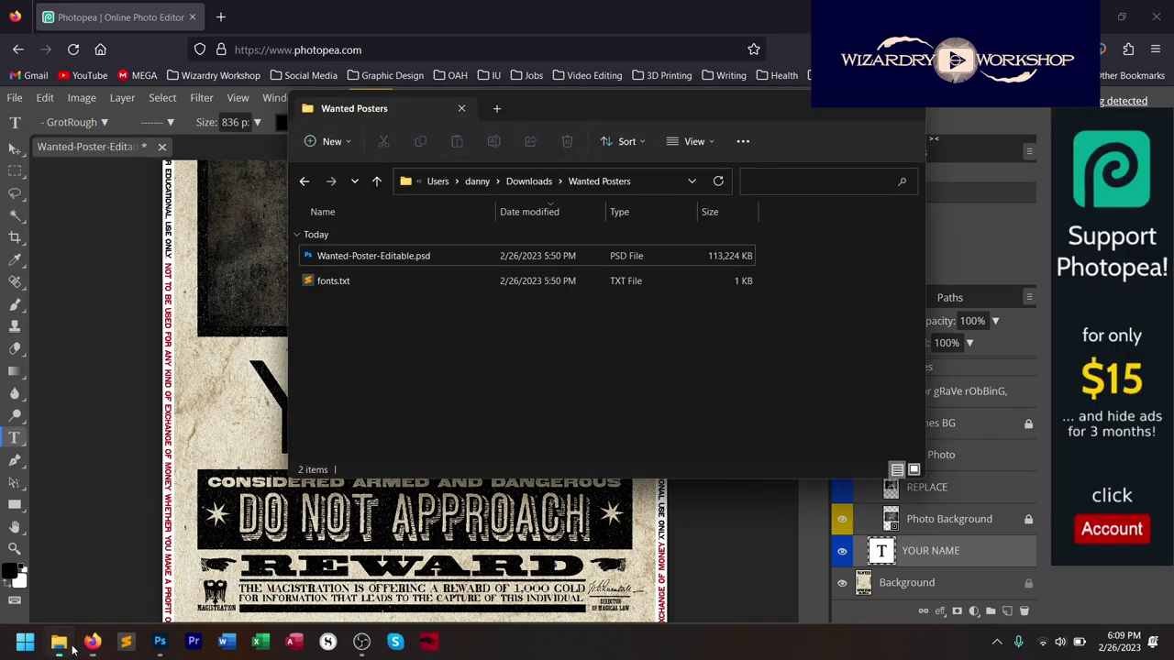
pyautogui.click(408, 259)
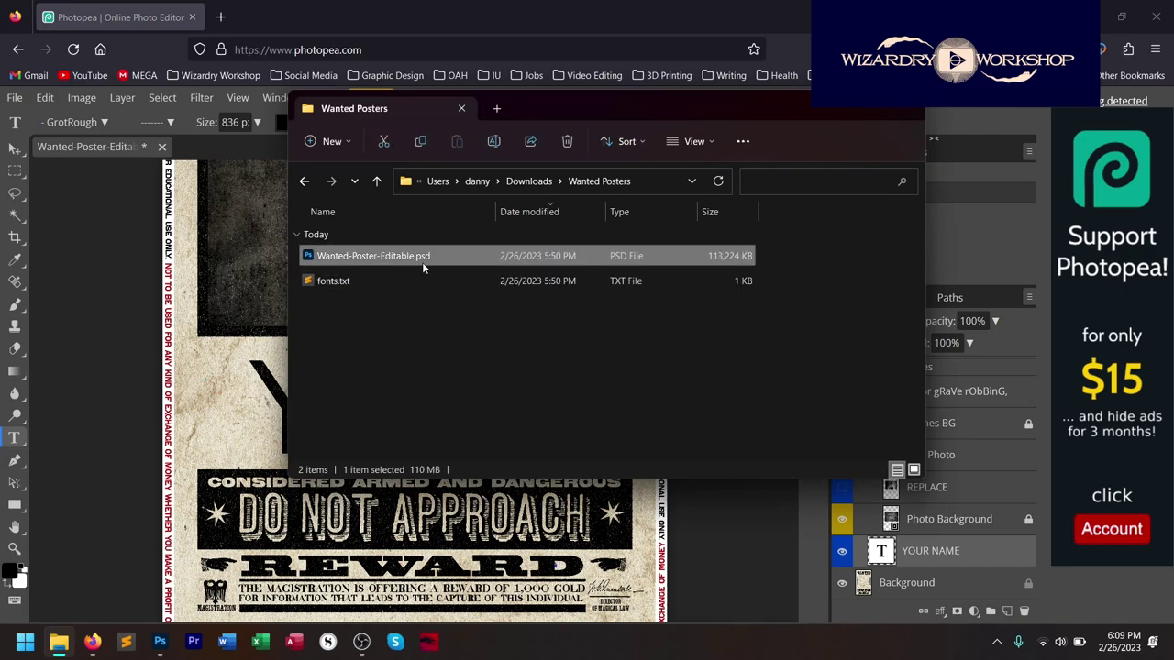
pyautogui.click(359, 278)
pyautogui.keyDown('ctrl'); pyautogui.click(308, 282); pyautogui.keyUp('ctrl')
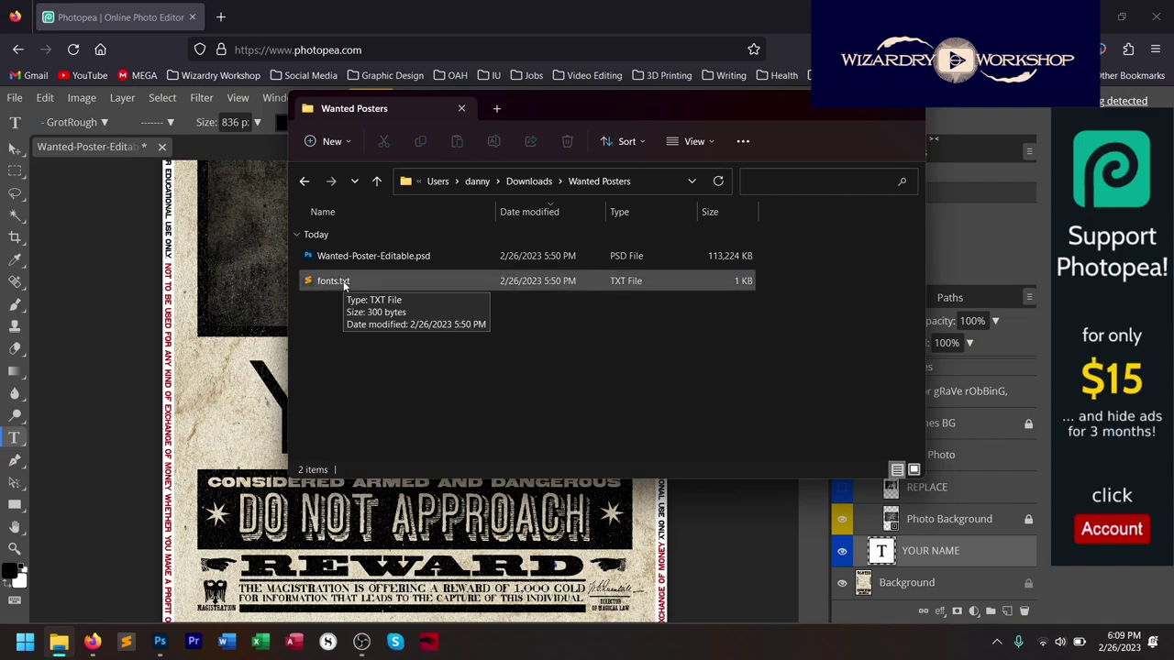
pyautogui.click(423, 274)
pyautogui.doubleClick(424, 275)
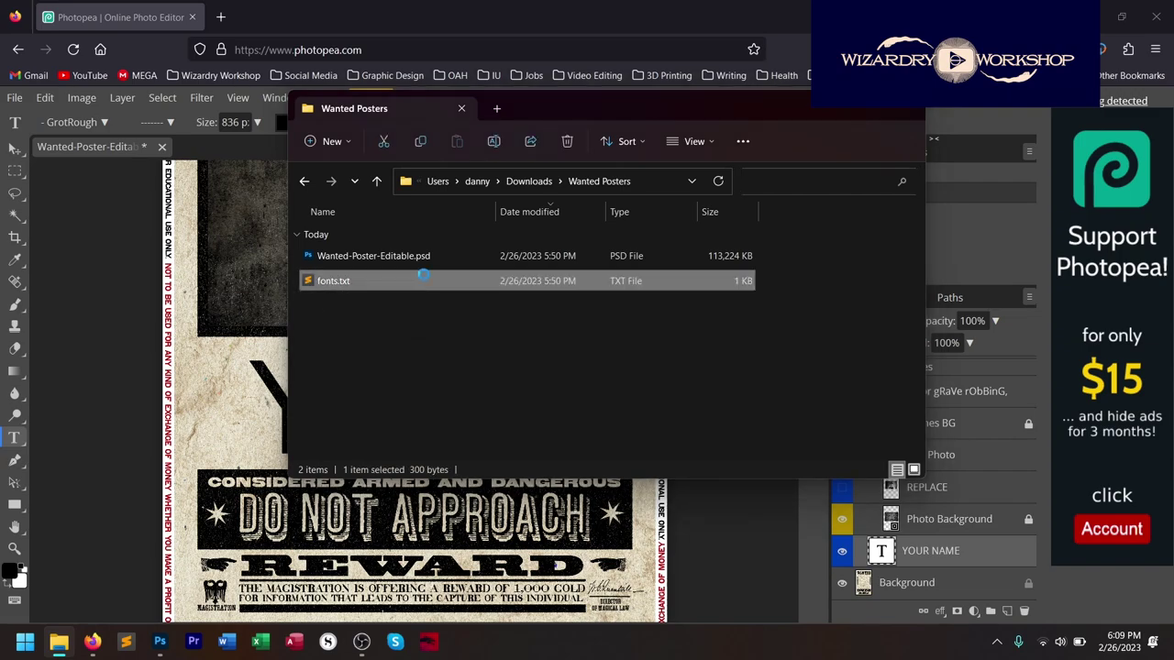
pyautogui.click(81, 83)
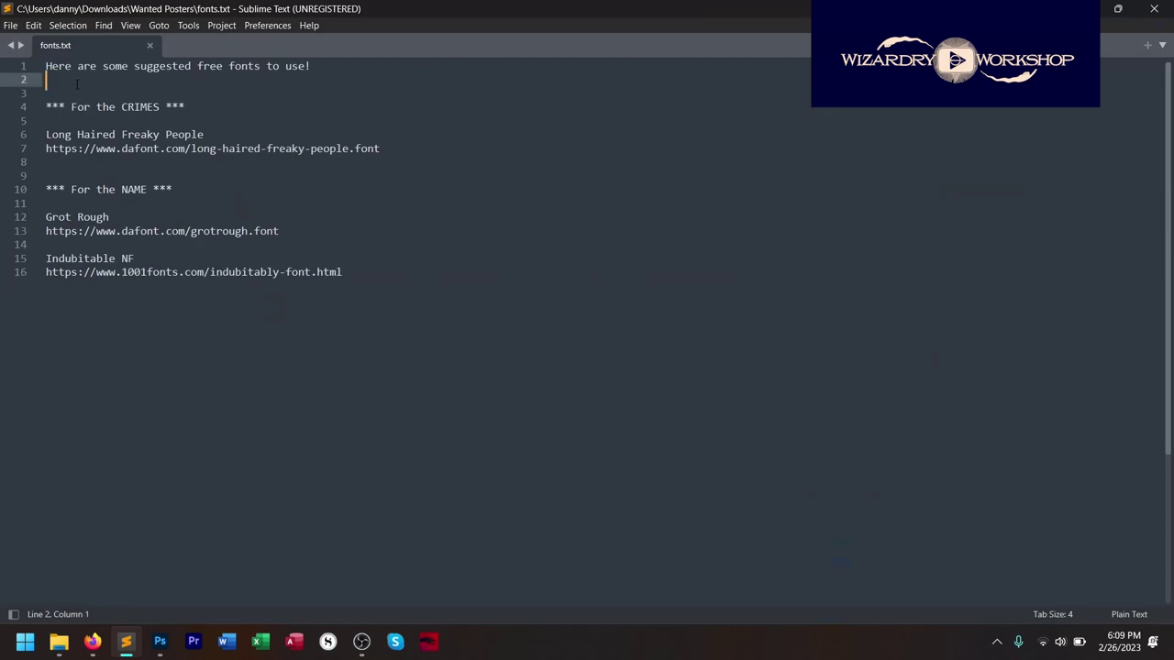
# Copy the dafont.com link for the Long Haired Freaky People font listed for the crimes in fonts.txt.
pyautogui.moveTo(38, 120); pyautogui.dragTo(46, 134)
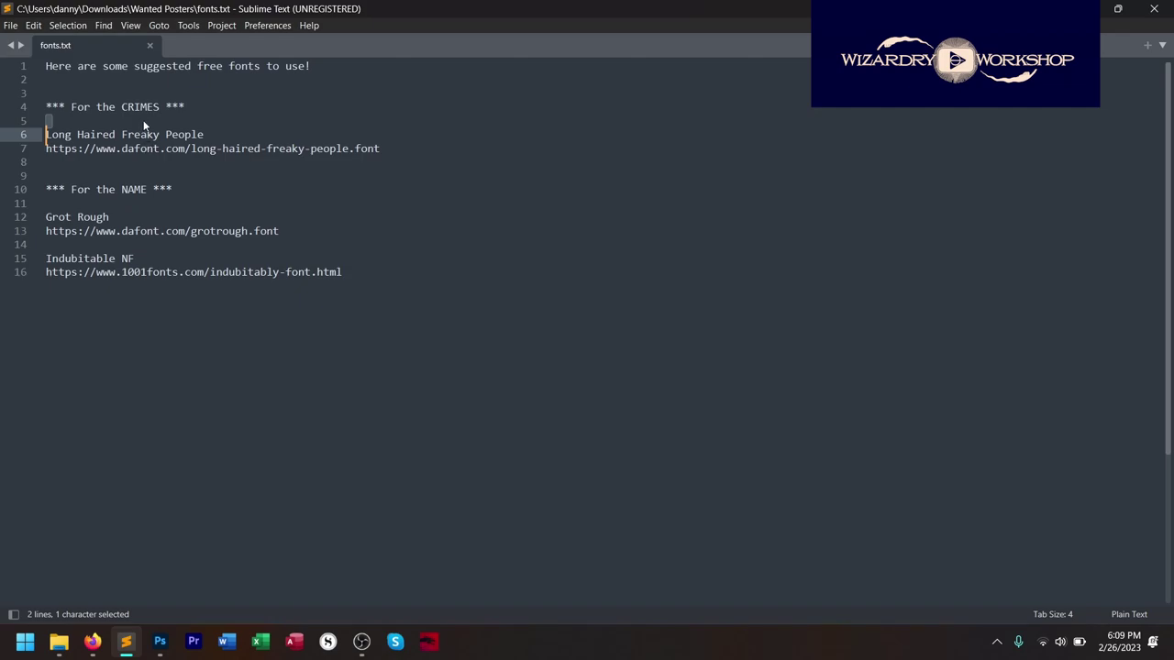
pyautogui.moveTo(71, 107); pyautogui.dragTo(159, 107)
pyautogui.moveTo(46, 134); pyautogui.dragTo(204, 134)
pyautogui.click(222, 148)
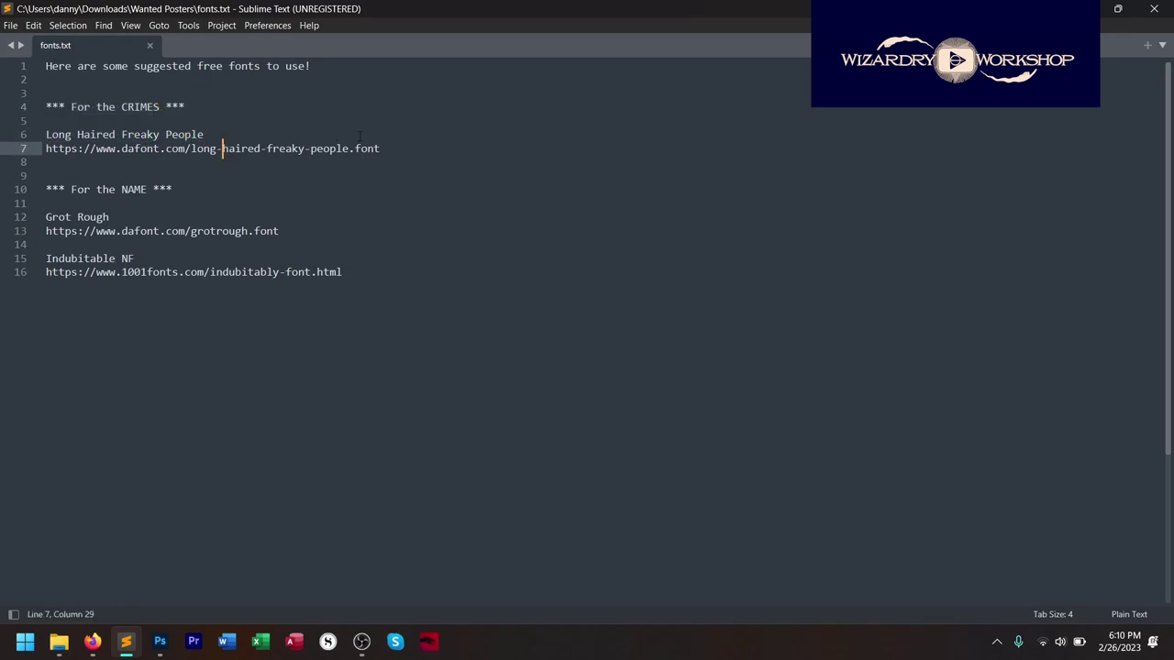
pyautogui.moveTo(391, 148); pyautogui.dragTo(41, 152)
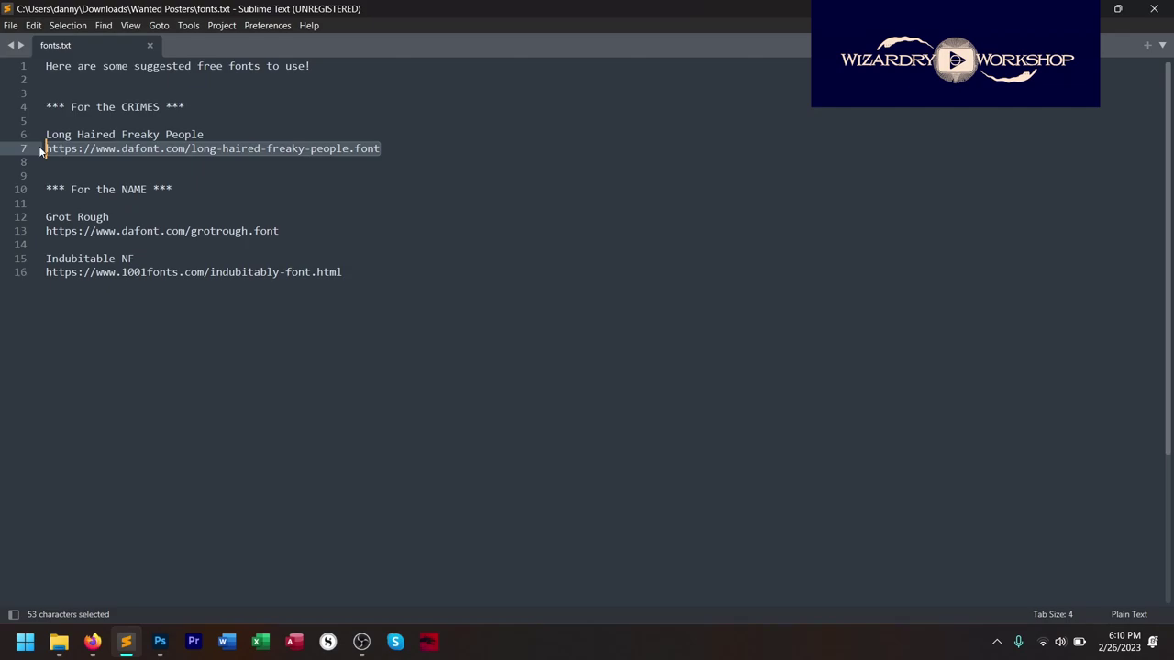
pyautogui.rightClick(121, 149)
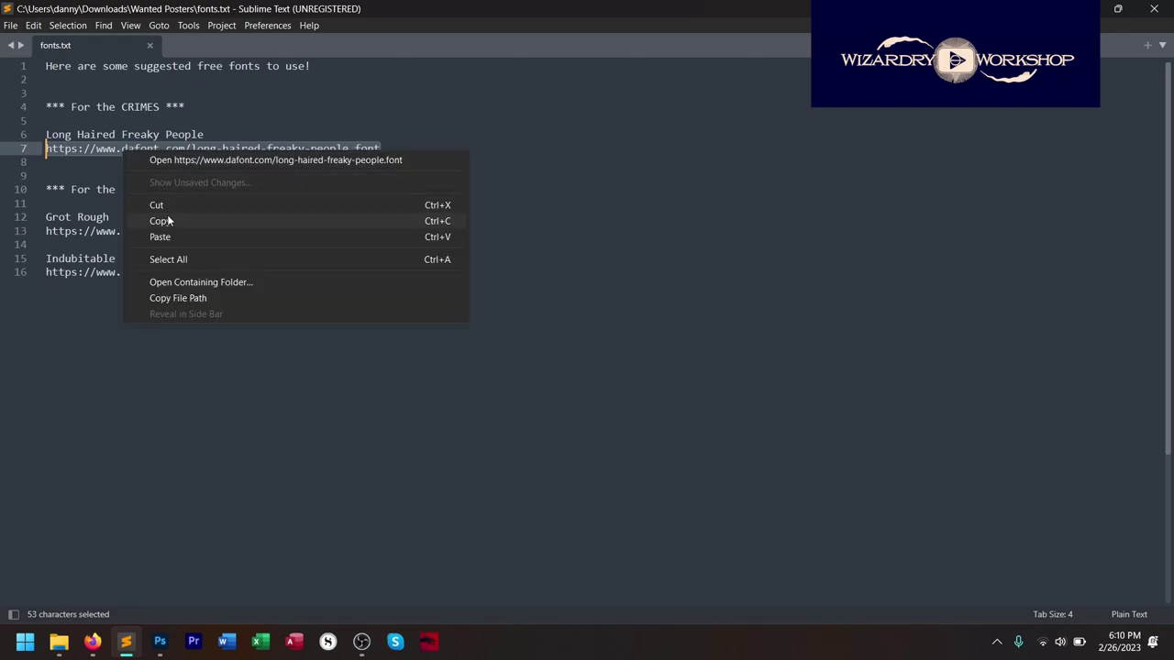
pyautogui.click(157, 220)
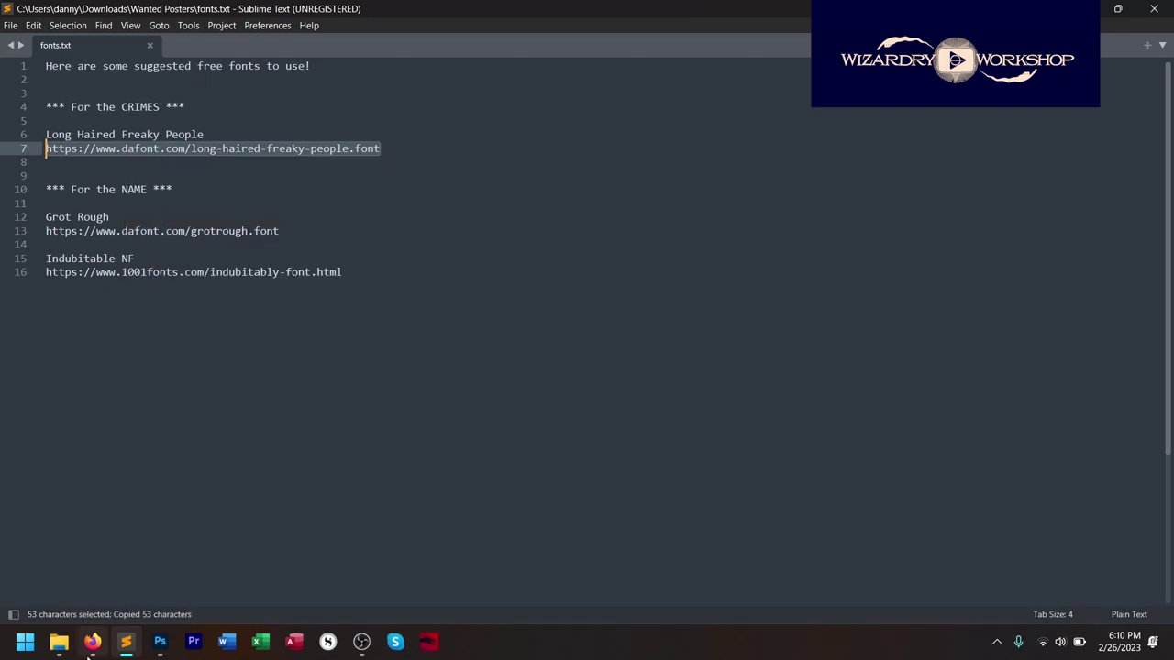
# Switch to Firefox, open the copied dafont link in a new tab and look over the Long Haired Freaky People font page.
pyautogui.click(92, 641)
pyautogui.click(222, 18)
pyautogui.rightClick(252, 52)
pyautogui.click(289, 185)
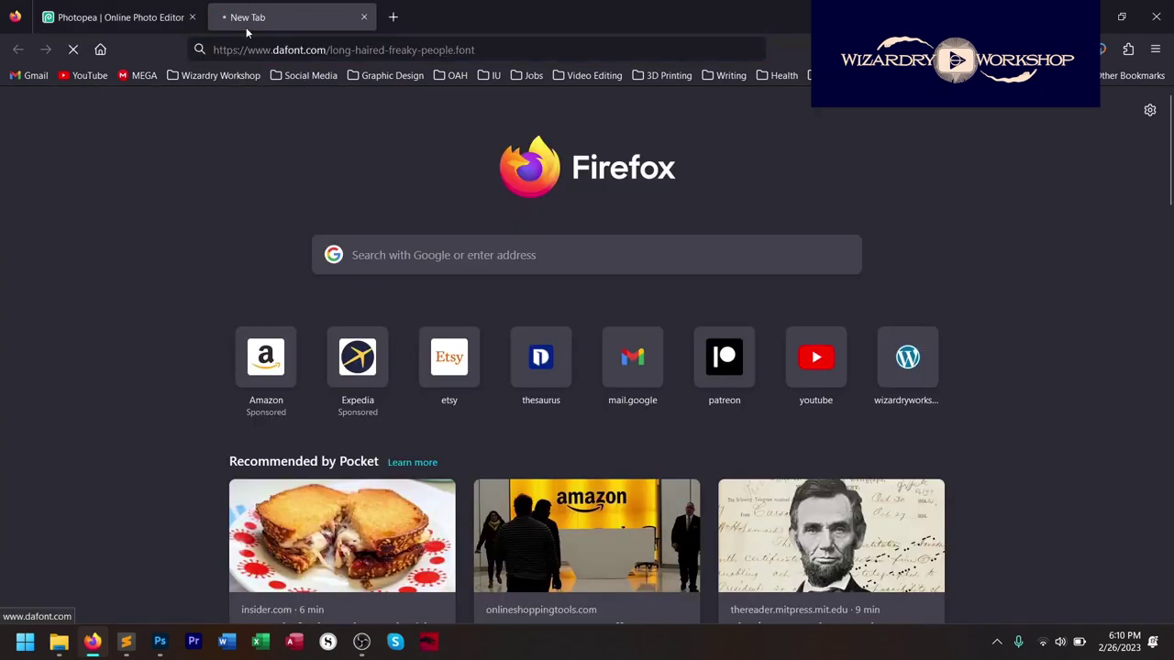
pyautogui.scroll(-6, 543, 174)
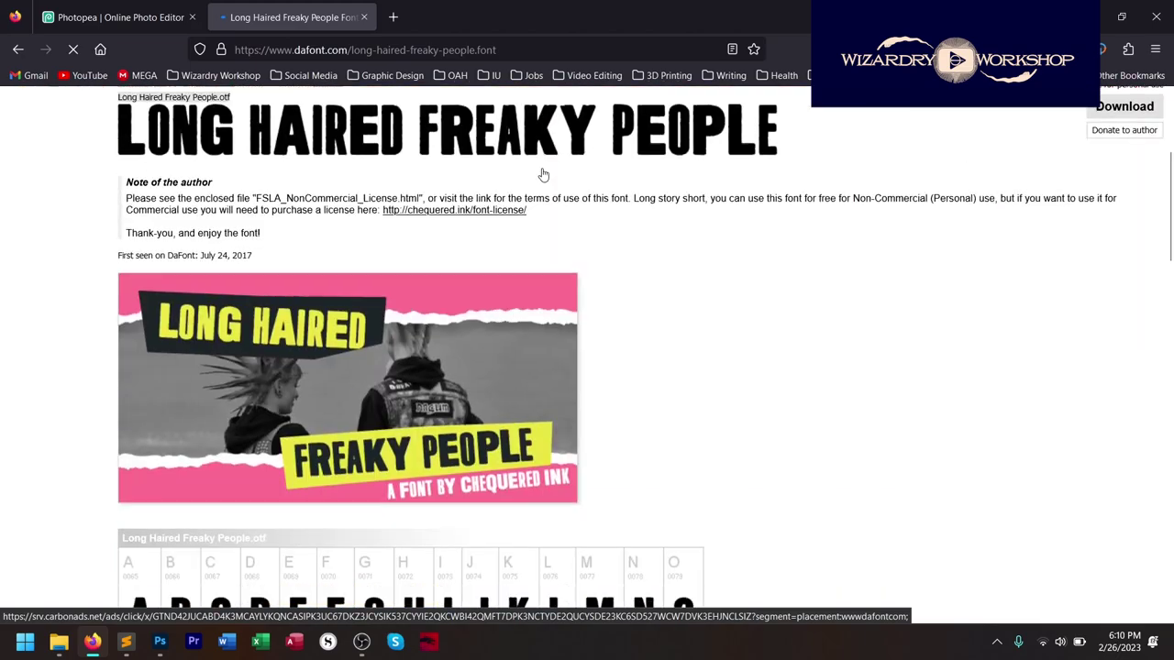
pyautogui.scroll(-4, 730, 445)
pyautogui.scroll(10, 731, 424)
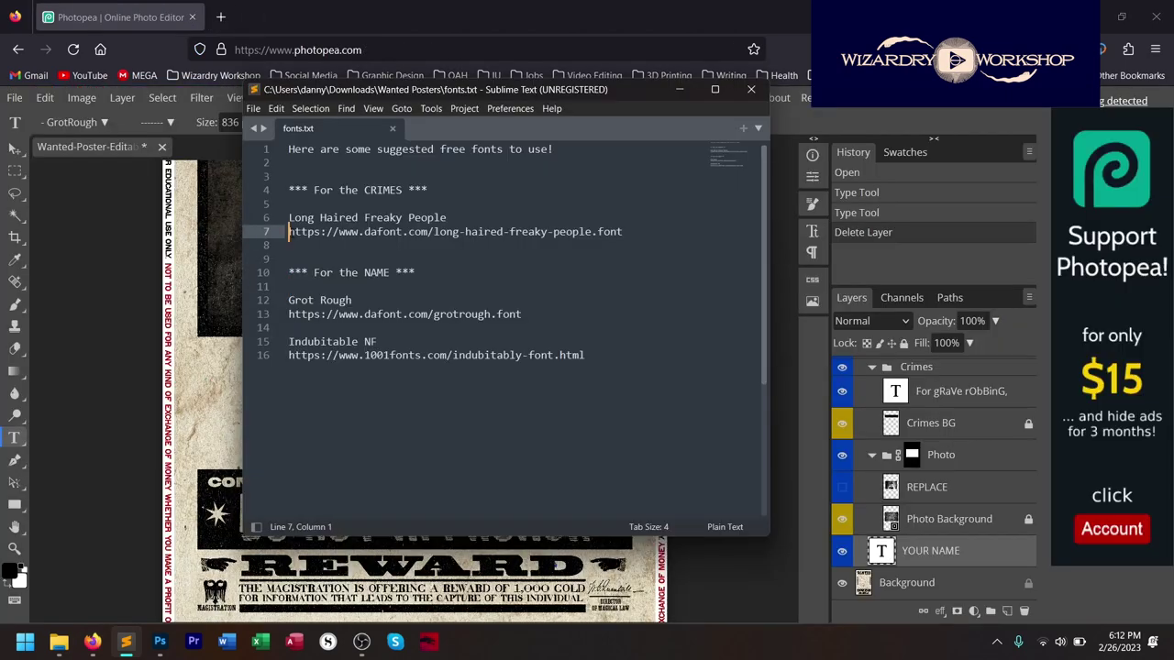
# Review the Grot Rough and Indubitable NF font links suggested for the name in fonts.txt.
pyautogui.moveTo(289, 232); pyautogui.dragTo(670, 253)
pyautogui.click(527, 310)
pyautogui.moveTo(521, 314); pyautogui.dragTo(288, 300)
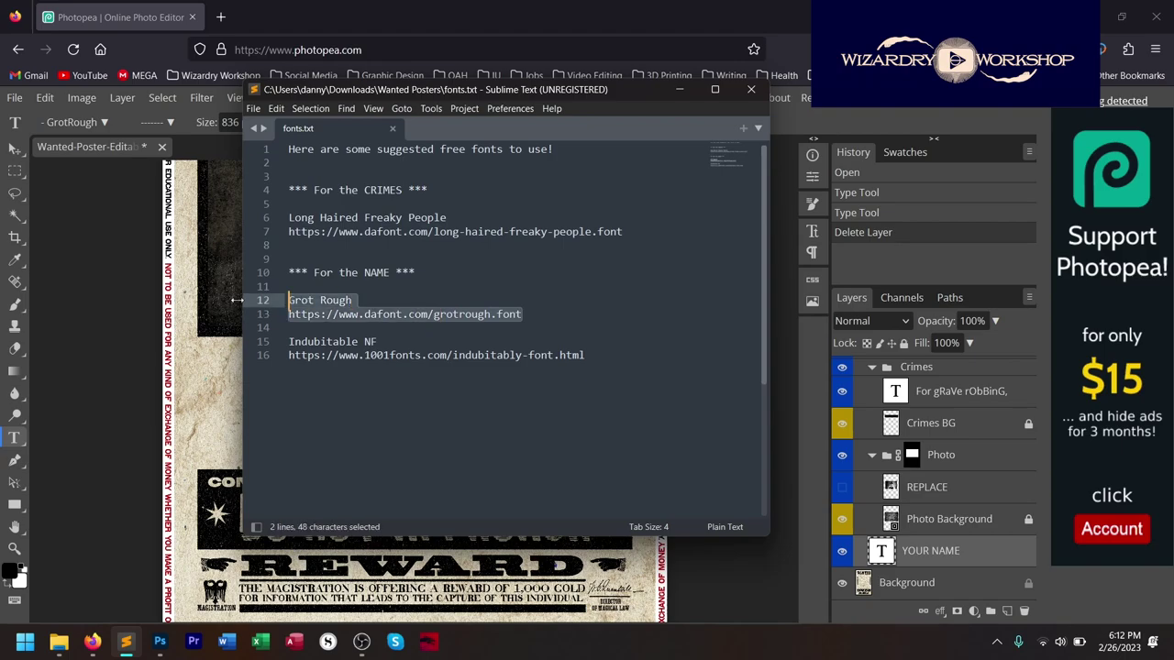
pyautogui.click(547, 356)
pyautogui.moveTo(585, 356); pyautogui.dragTo(351, 363)
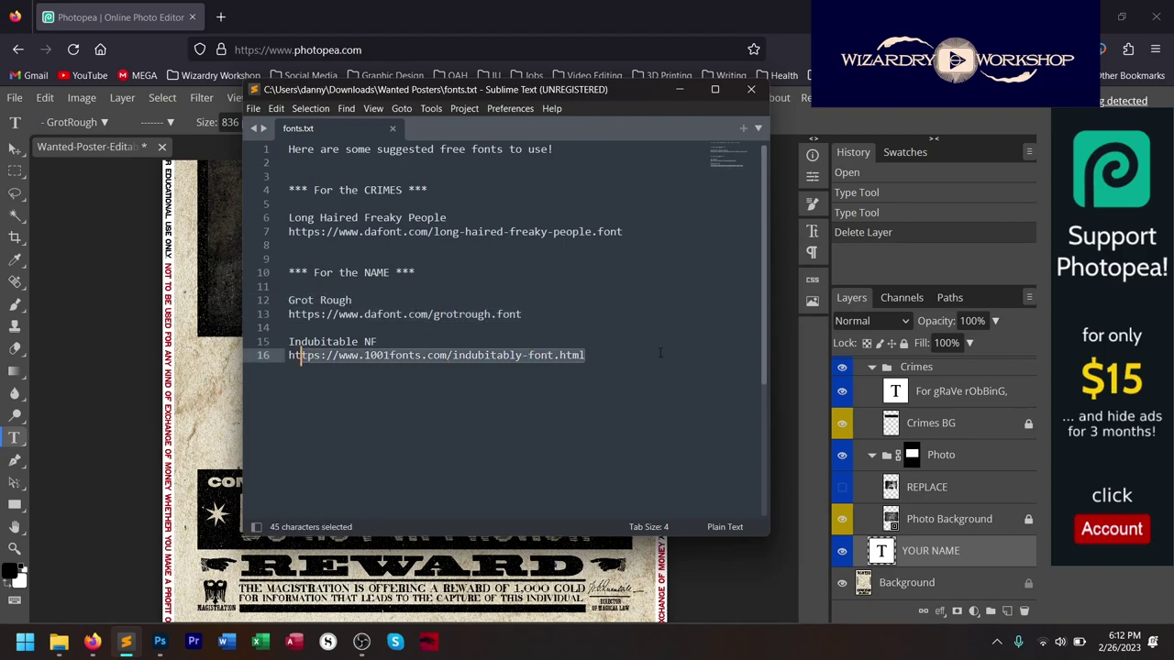
# Switch back to Photopea and load Long Haired Freaky People.otf from the FONTS folder, keeping it for future sessions.
pyautogui.hotkey('alt', 'Tab')
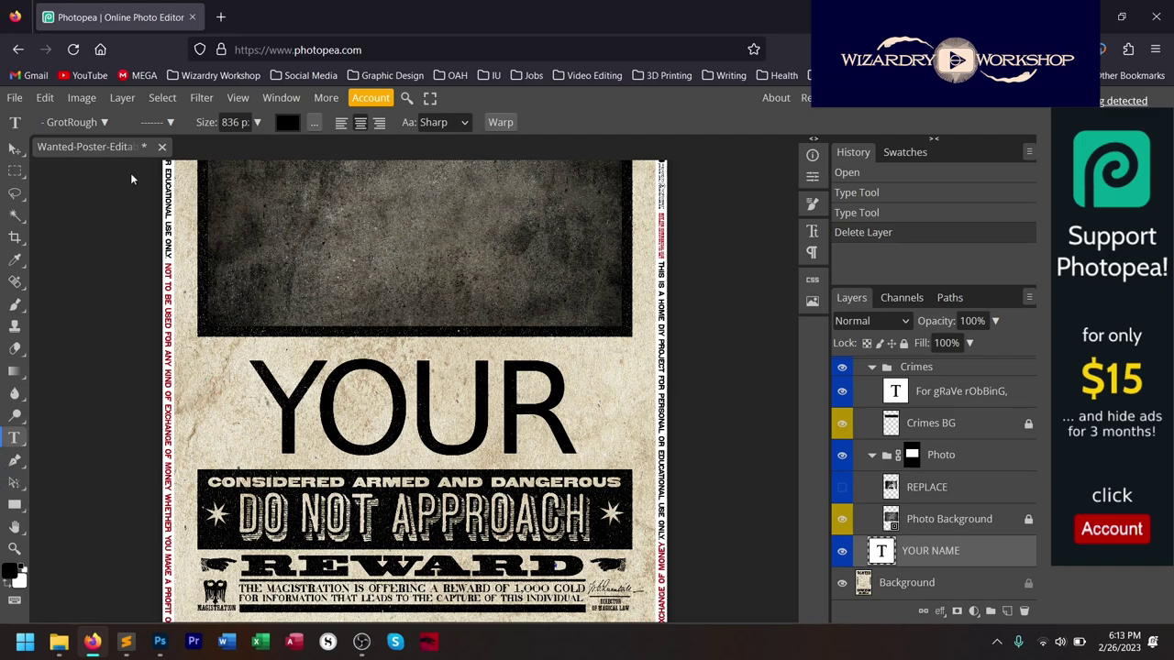
pyautogui.click(107, 125)
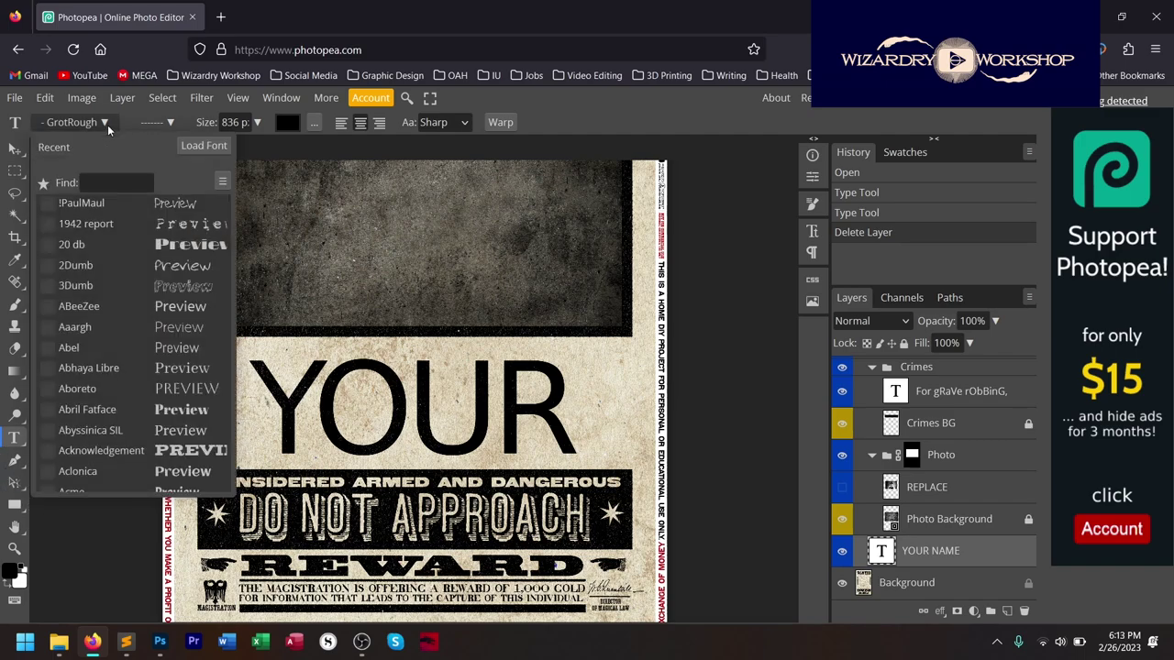
pyautogui.click(195, 147)
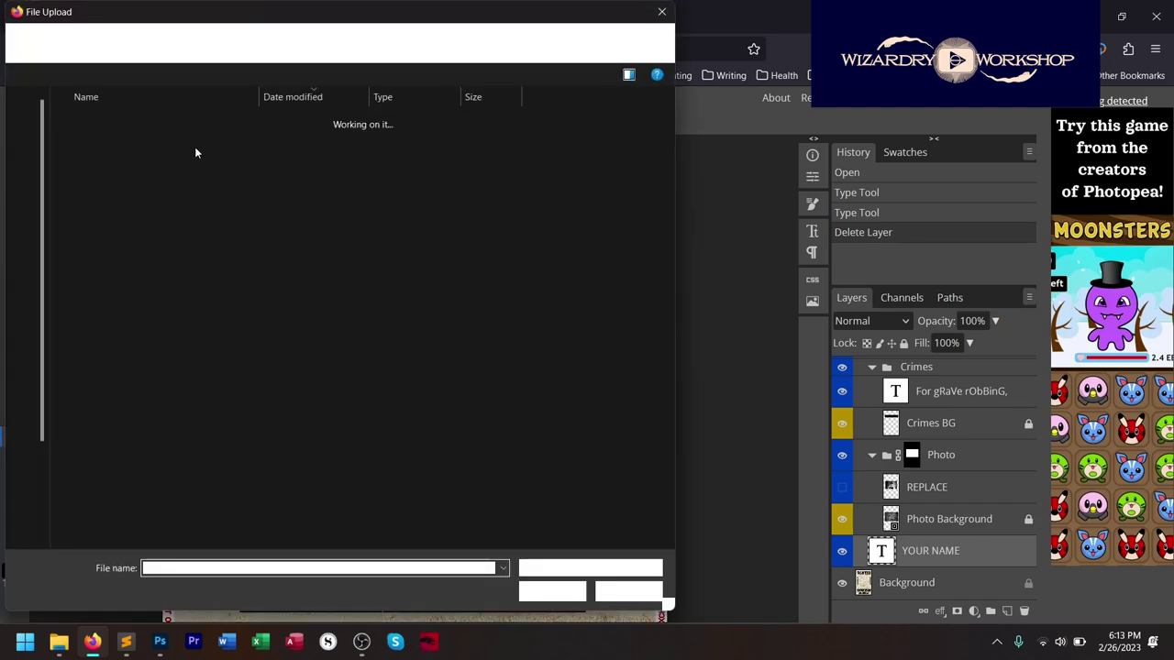
pyautogui.doubleClick(195, 147)
pyautogui.click(128, 191)
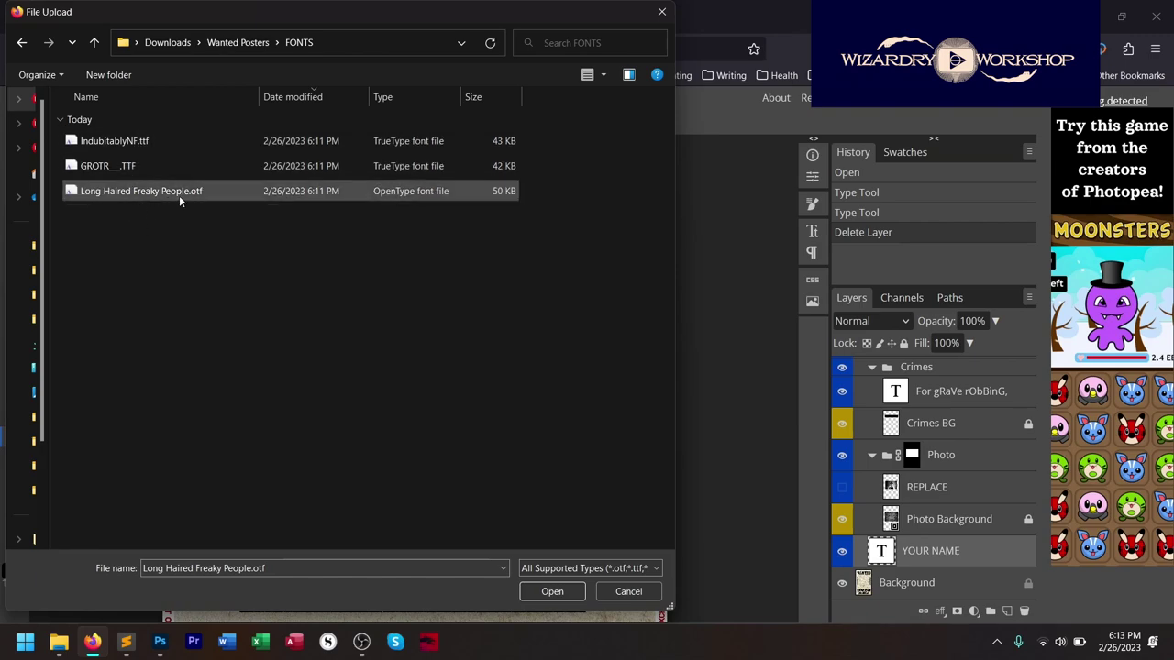
pyautogui.click(227, 194)
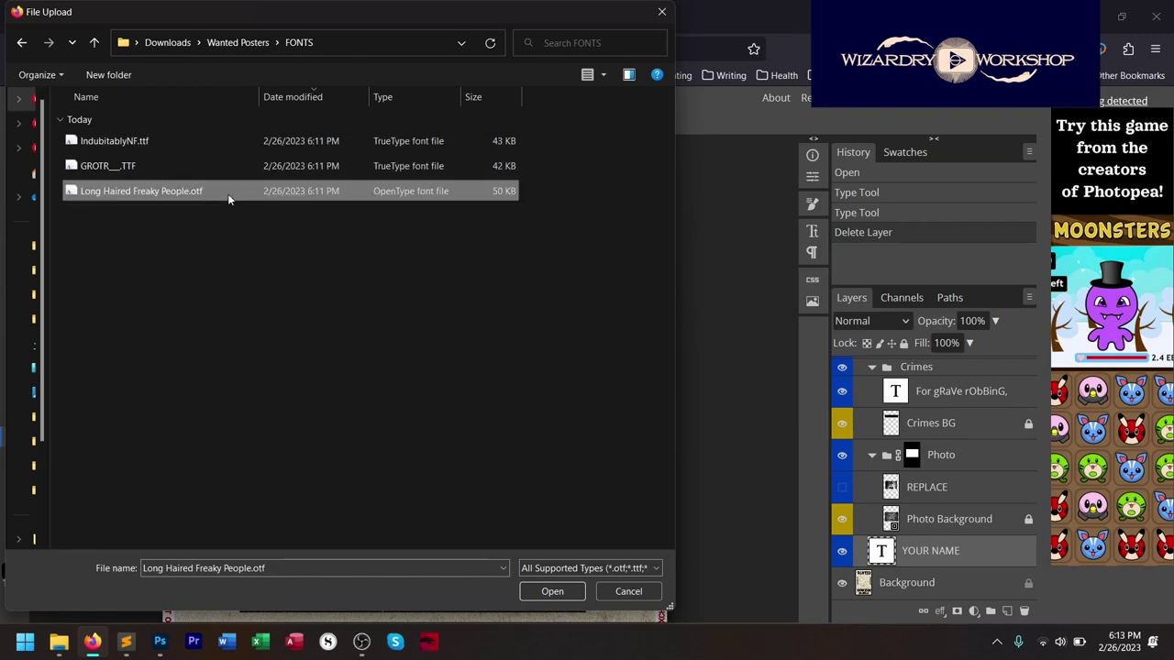
pyautogui.click(554, 591)
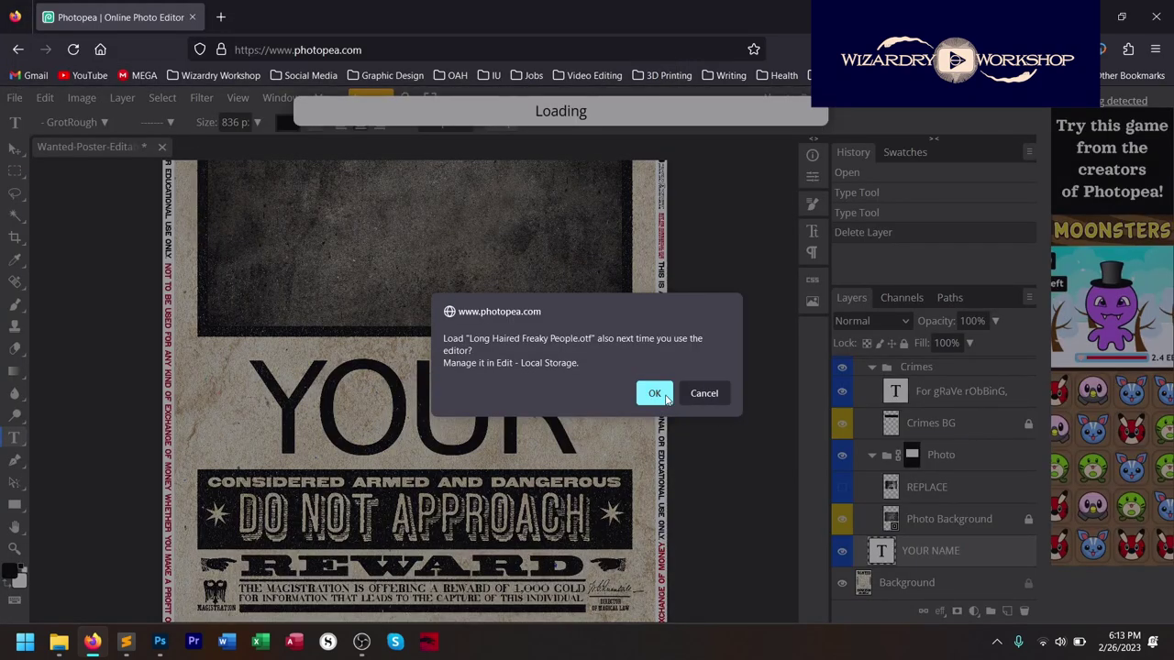
pyautogui.click(655, 393)
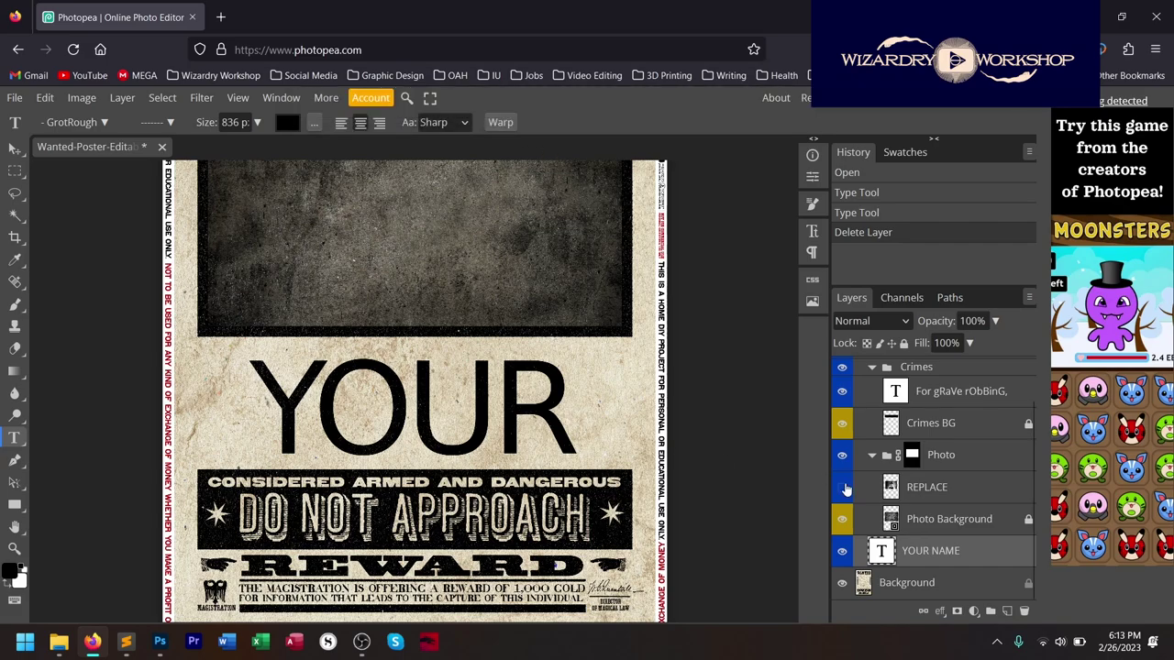
# Select the crimes text layer below the WANTED heading and open its text for editing with the Type tool.
pyautogui.scroll(5, 692, 385)
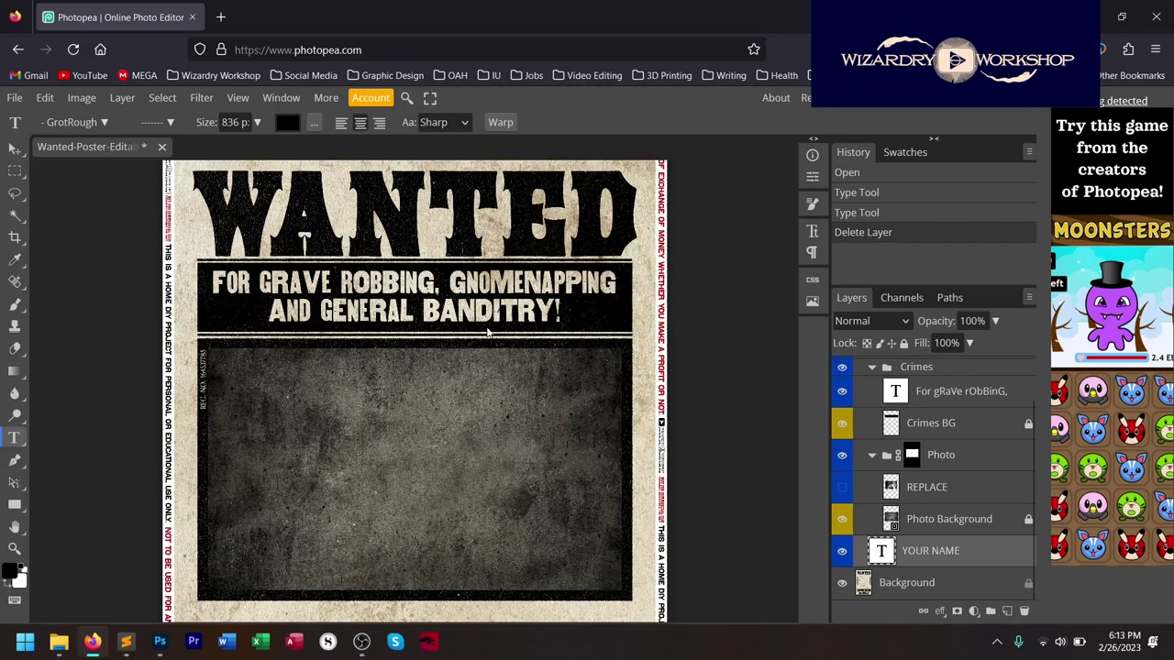
pyautogui.click(507, 314)
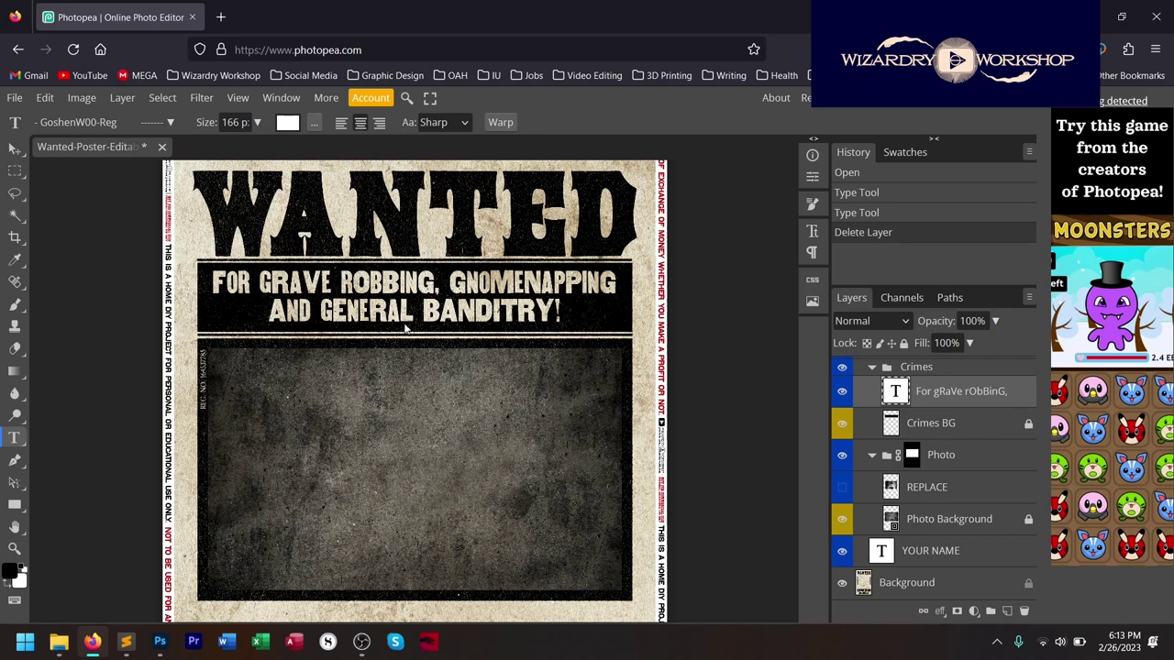
pyautogui.click(415, 312)
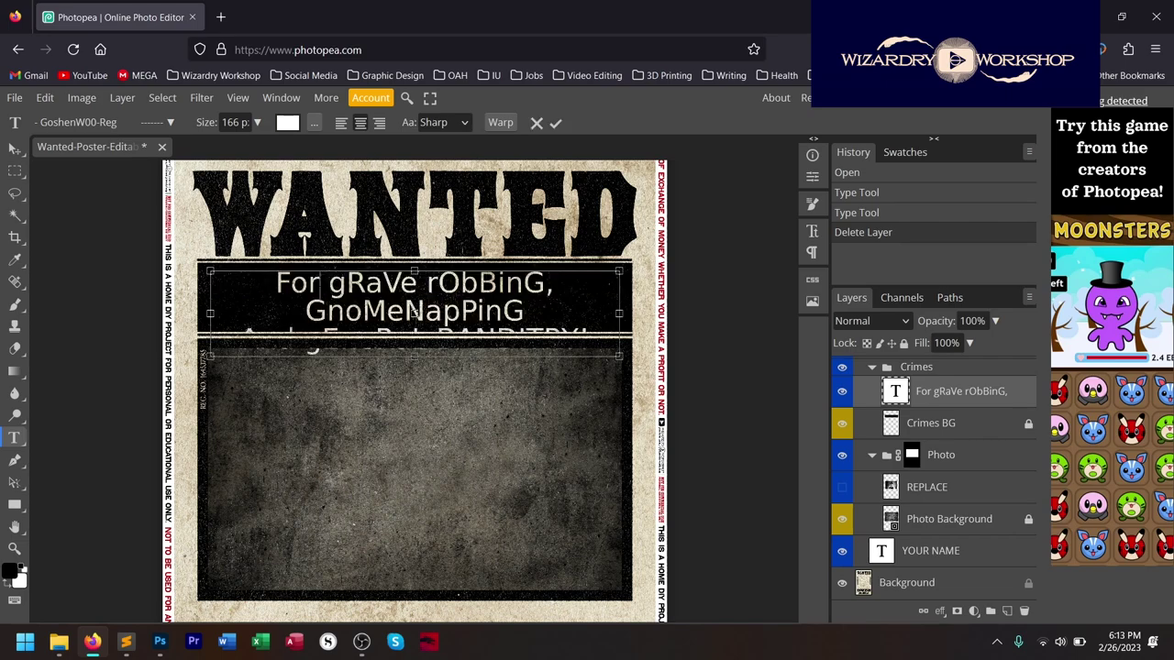
pyautogui.press('Left')
pyautogui.press('Left')
pyautogui.press('Left')
pyautogui.press('Left')
pyautogui.press('Left')
pyautogui.press('Left')
pyautogui.press('Left')
pyautogui.press('Up')
pyautogui.press('Right')
pyautogui.press('Right')
pyautogui.press('Right')
pyautogui.press('Right')
pyautogui.press('Right')
pyautogui.press('Right')
pyautogui.press('Right')
pyautogui.press('Right')
pyautogui.press('Right')
pyautogui.press('Down')
pyautogui.press('Down')
# Change the font of the entire crimes text to Long Haired Freaky People.
pyautogui.hotkey('ctrl', 'a')
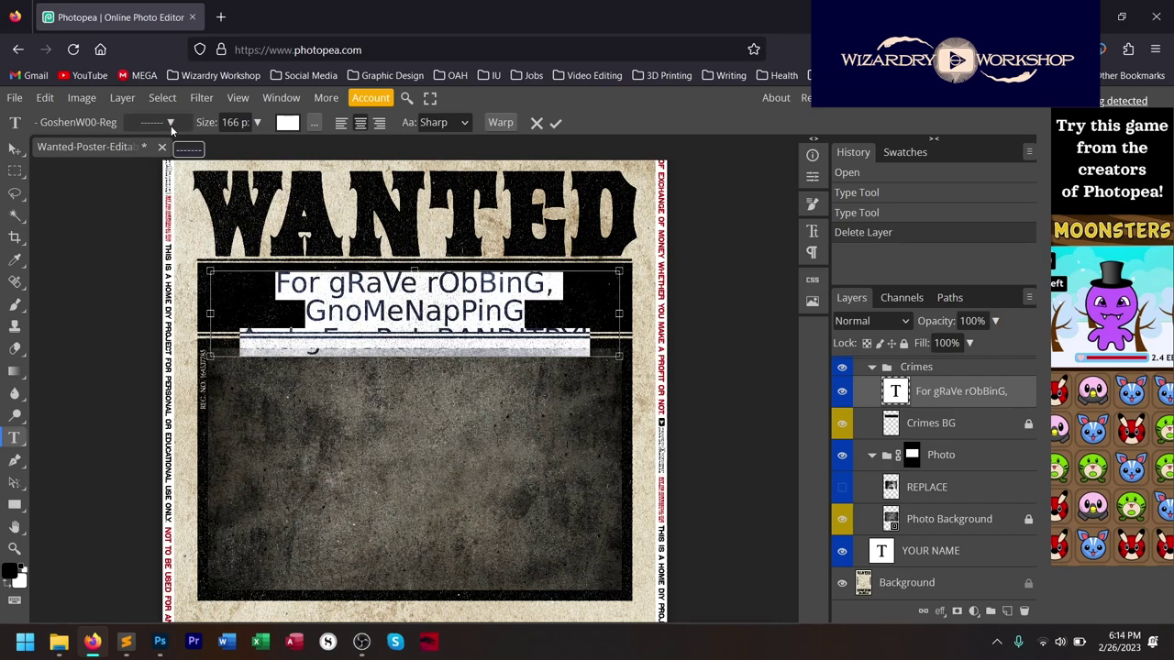
pyautogui.click(103, 122)
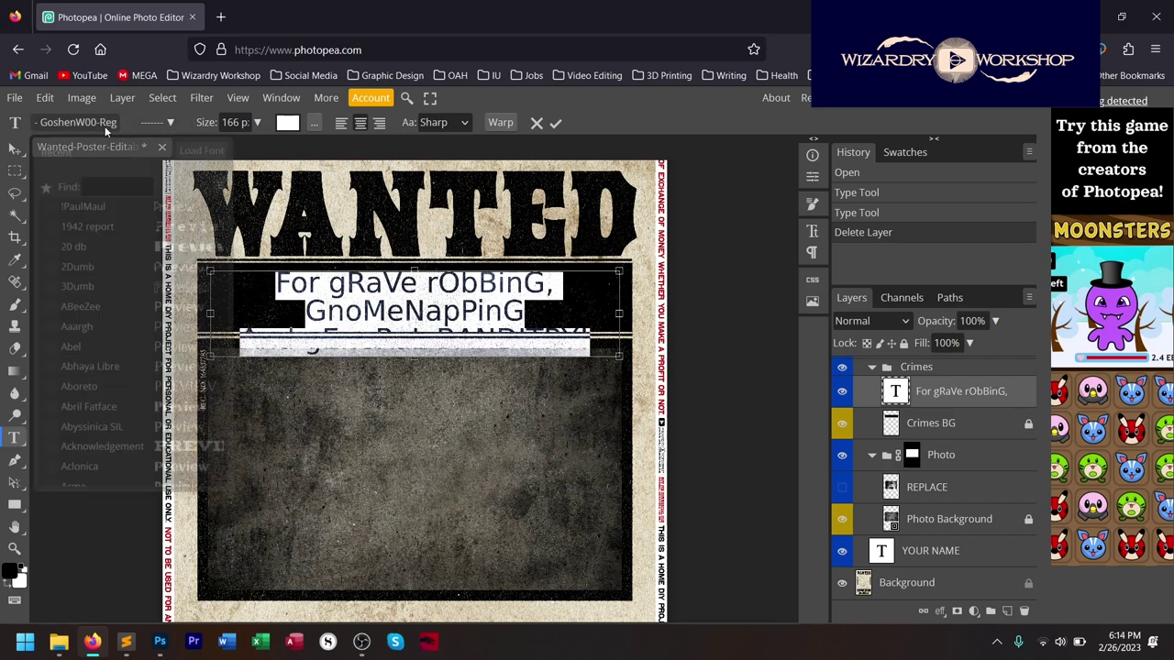
pyautogui.click(118, 184)
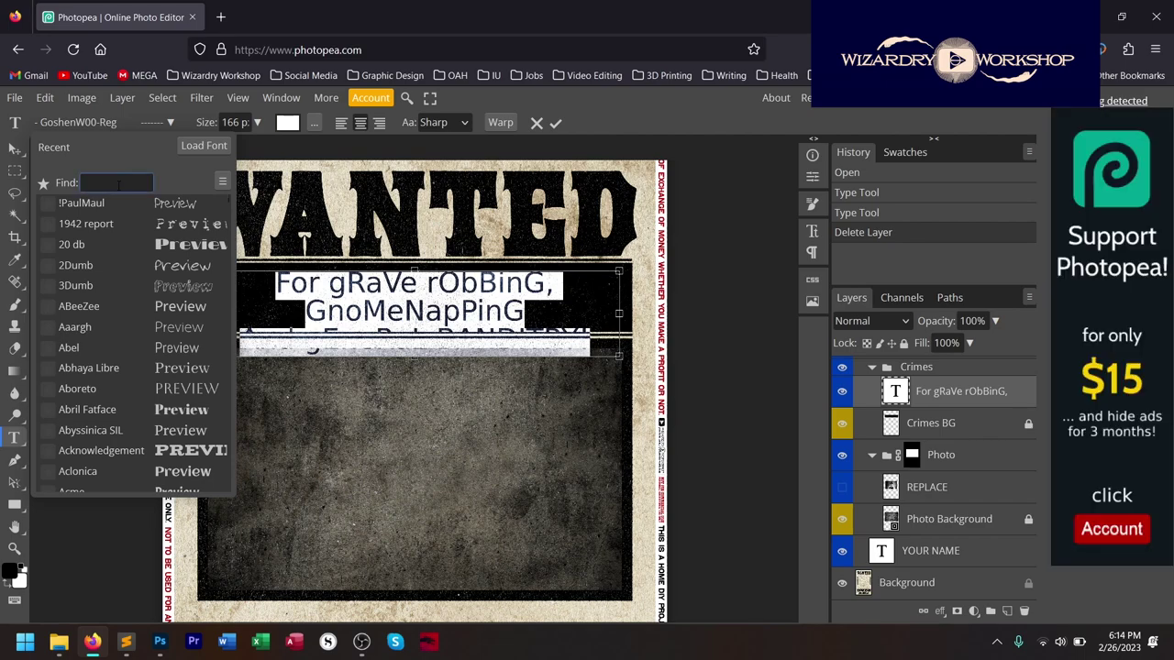
pyautogui.write('long hair')
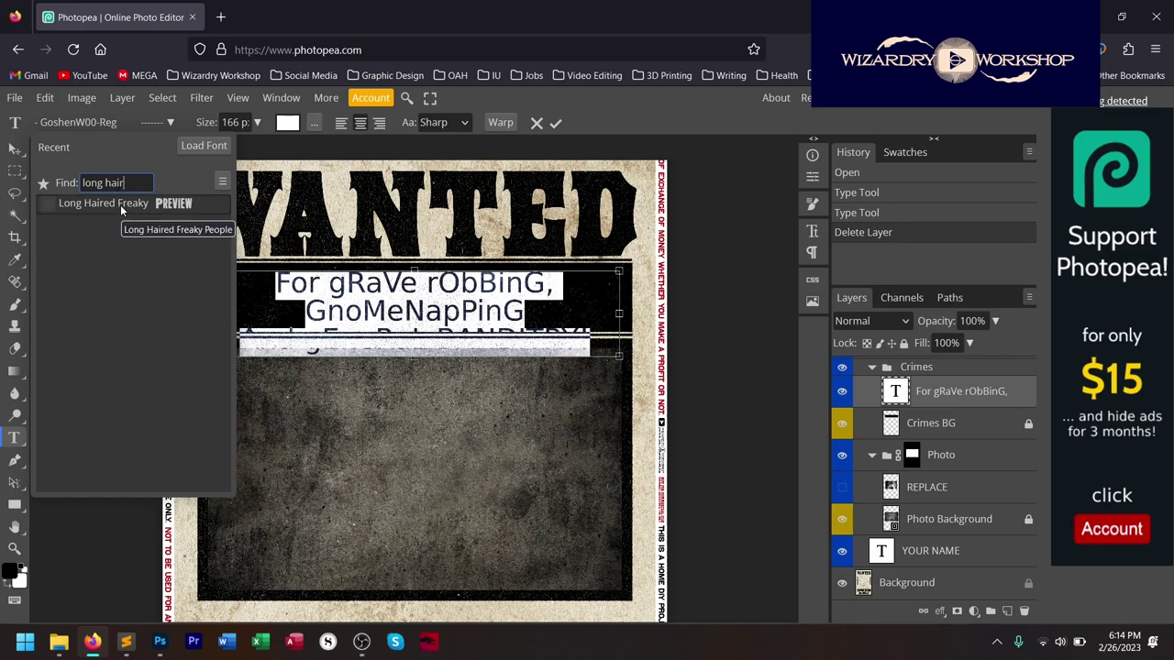
pyautogui.click(120, 205)
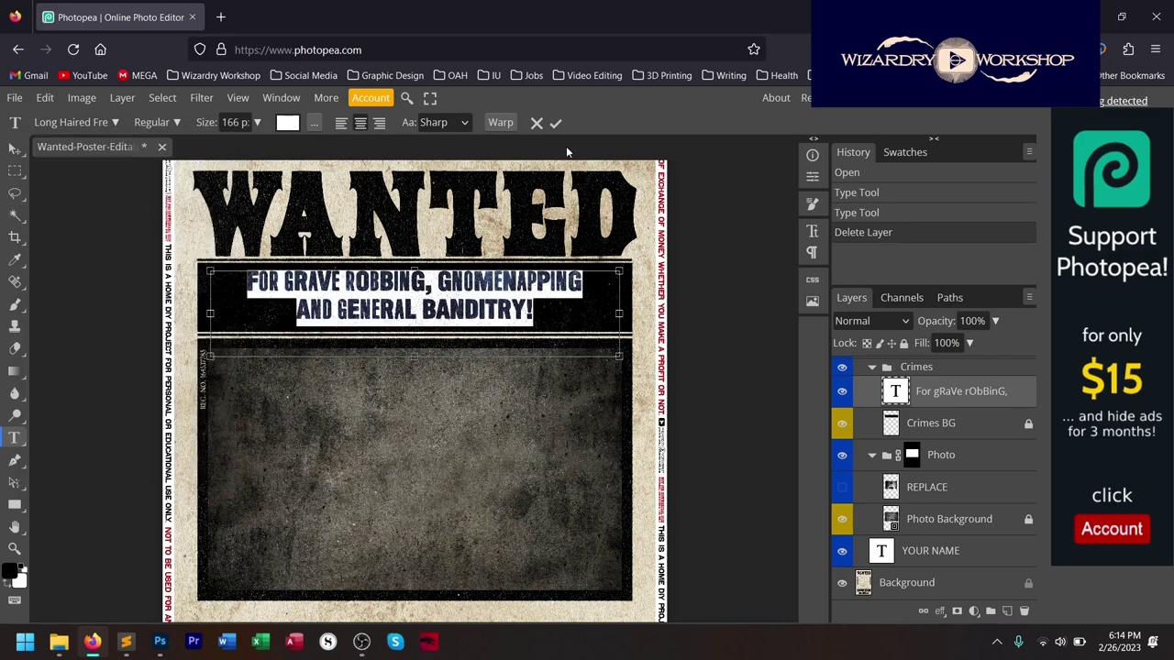
# Commit the font change on the crimes text, reselect the whole text once more and commit it again.
pyautogui.click(554, 123)
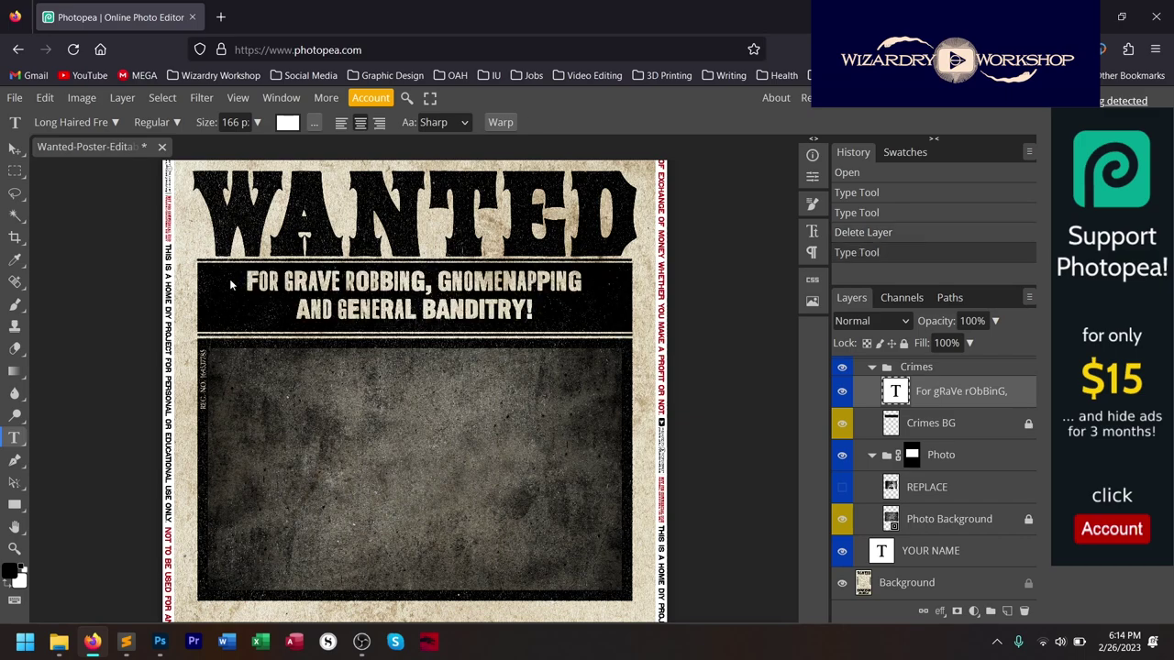
pyautogui.click(253, 282)
pyautogui.hotkey('ctrl', 'a')
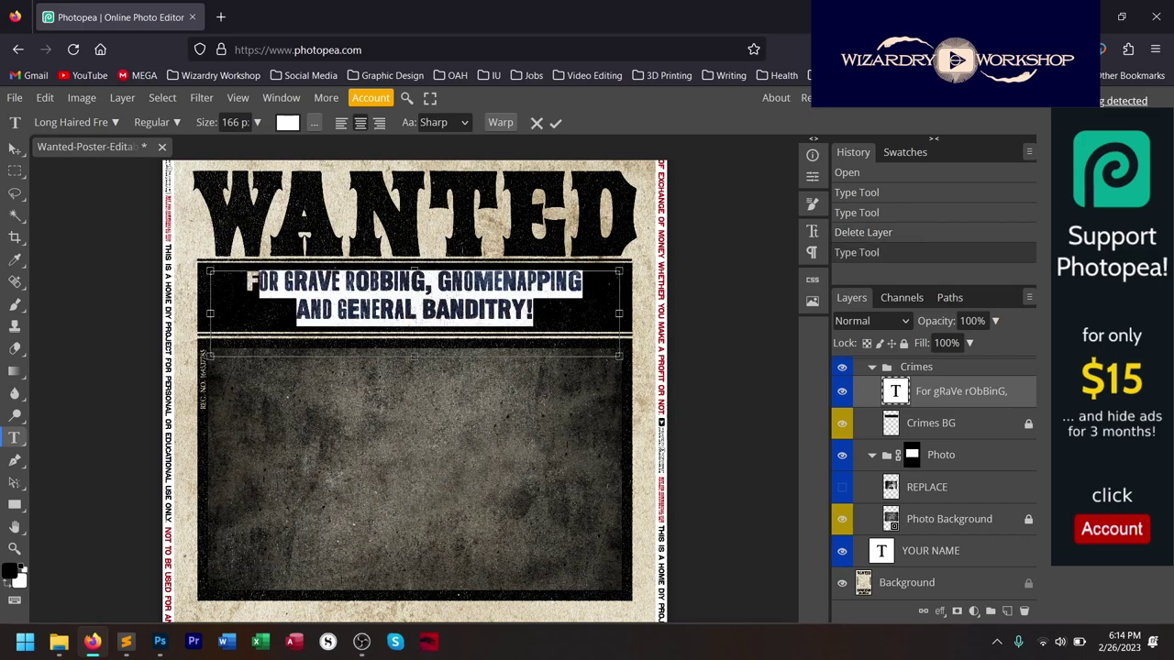
pyautogui.press('Left')
pyautogui.press('Right')
pyautogui.press('Right')
pyautogui.press('Right')
pyautogui.press('Right')
pyautogui.press('Right')
pyautogui.press('Right')
pyautogui.press('Right')
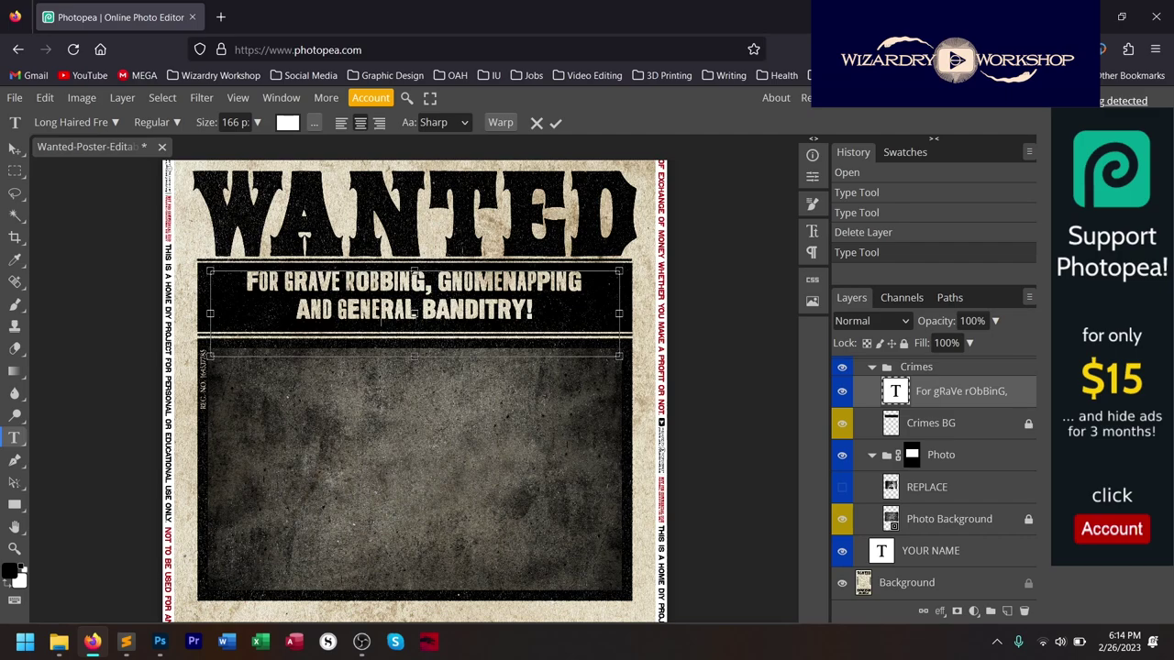
pyautogui.press('End')
pyautogui.hotkey('shift', 'Home')
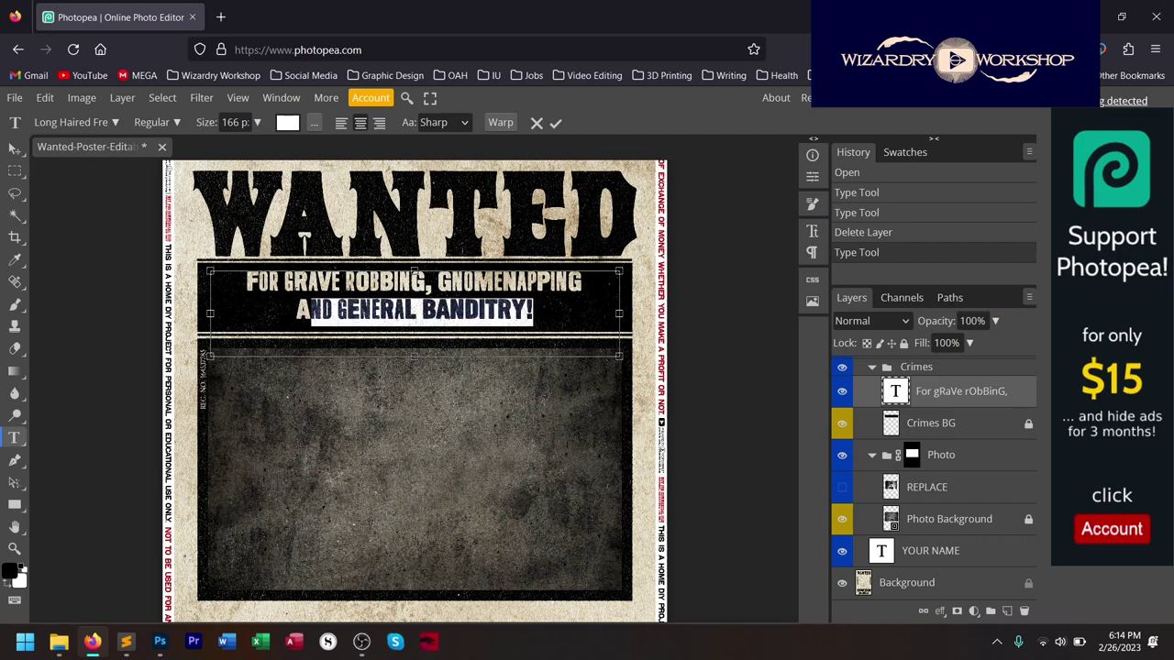
pyautogui.hotkey('shift', 'Up')
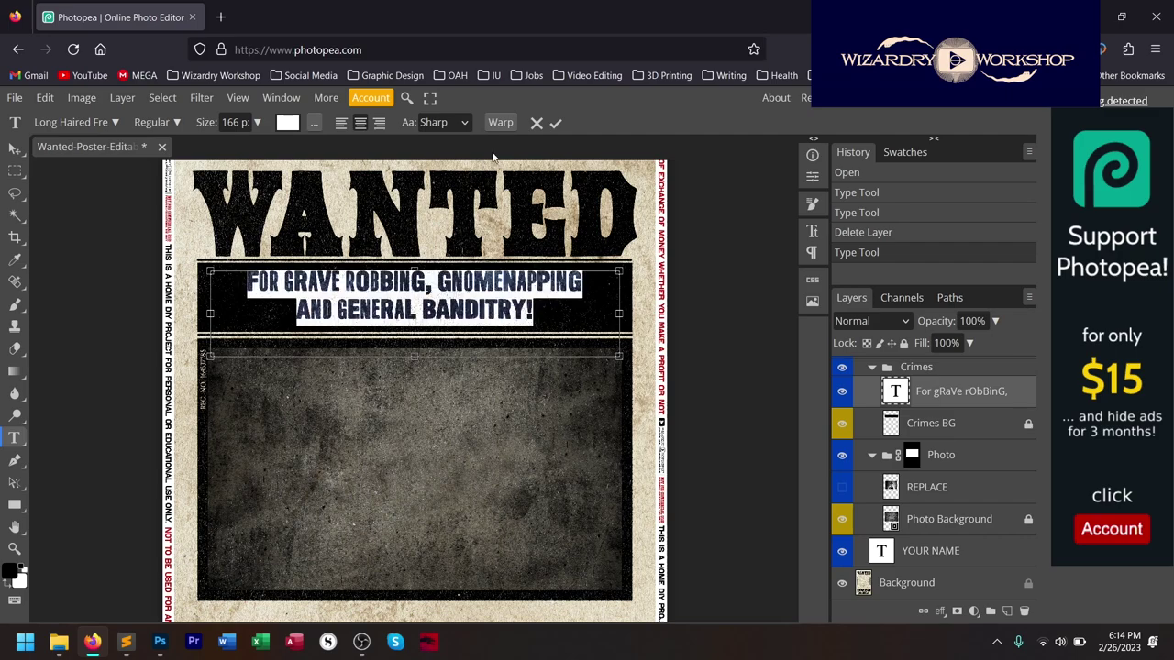
pyautogui.click(556, 122)
pyautogui.scroll(-1, 631, 319)
pyautogui.scroll(1, 623, 321)
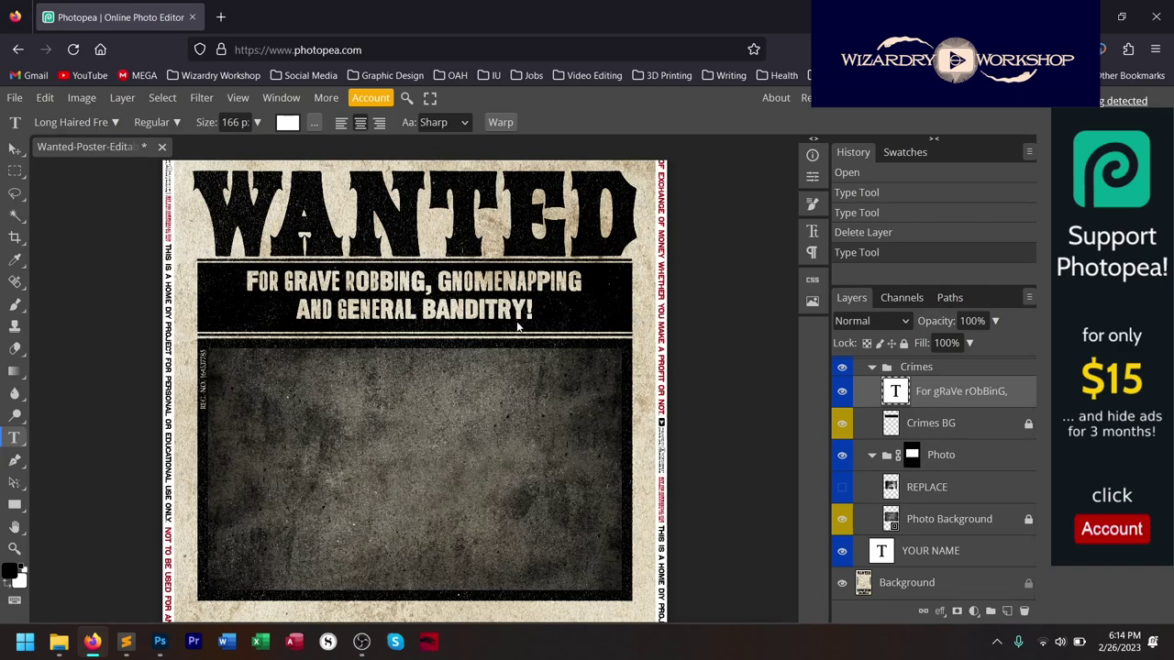
# Open the YOUR NAME text below the photo, select all of it and load GROTR__.TTF from the FONTS folder as its font.
pyautogui.scroll(-2, 517, 324)
pyautogui.click(396, 368)
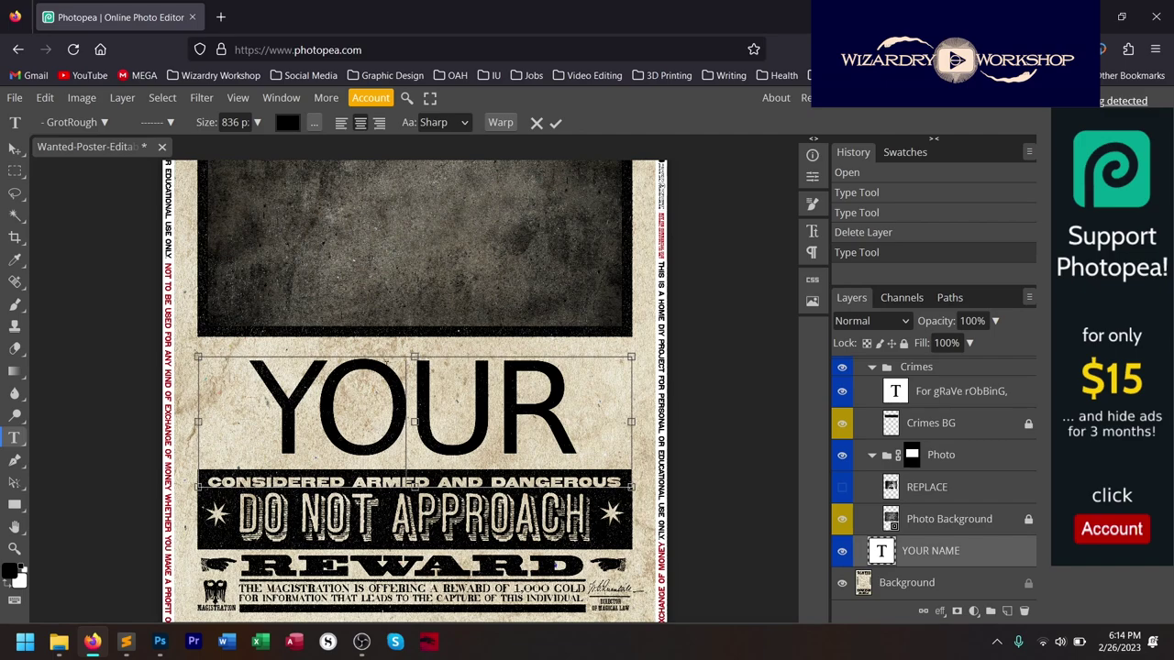
pyautogui.click(554, 122)
pyautogui.click(315, 413)
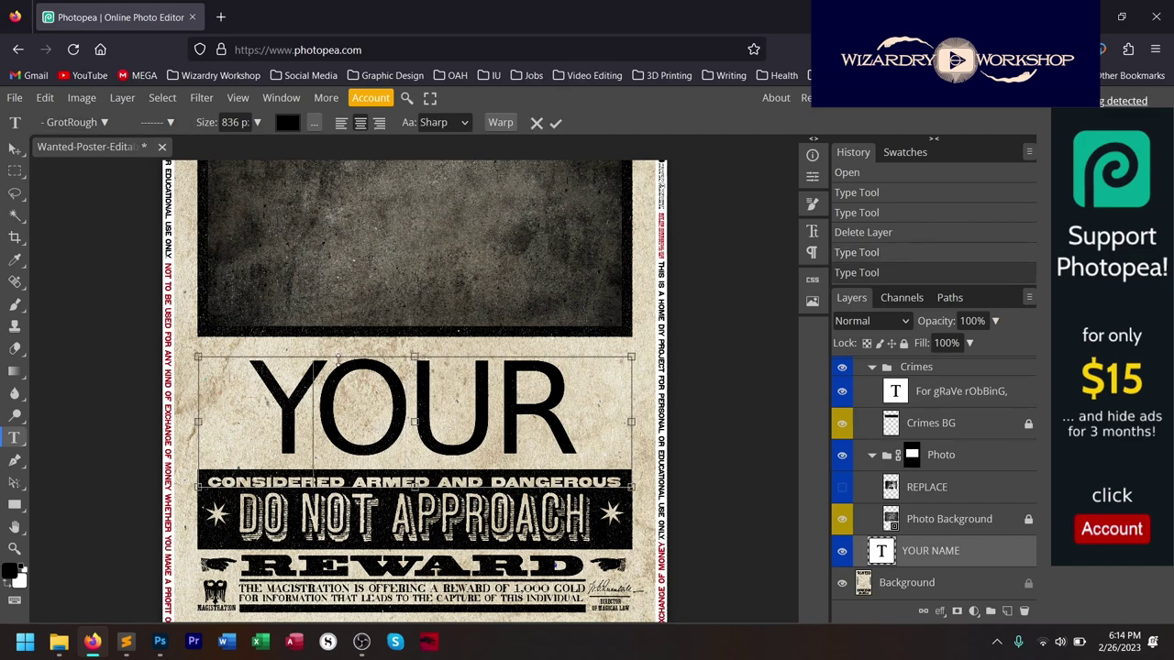
pyautogui.hotkey('ctrl', 'a')
pyautogui.click(101, 122)
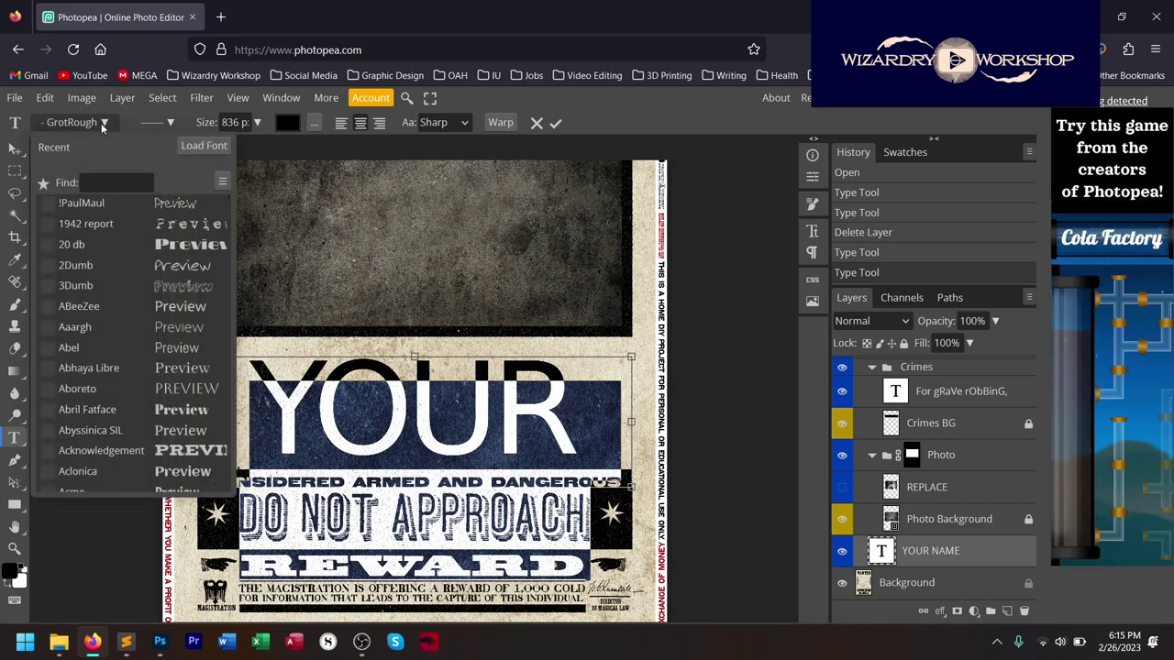
pyautogui.click(203, 146)
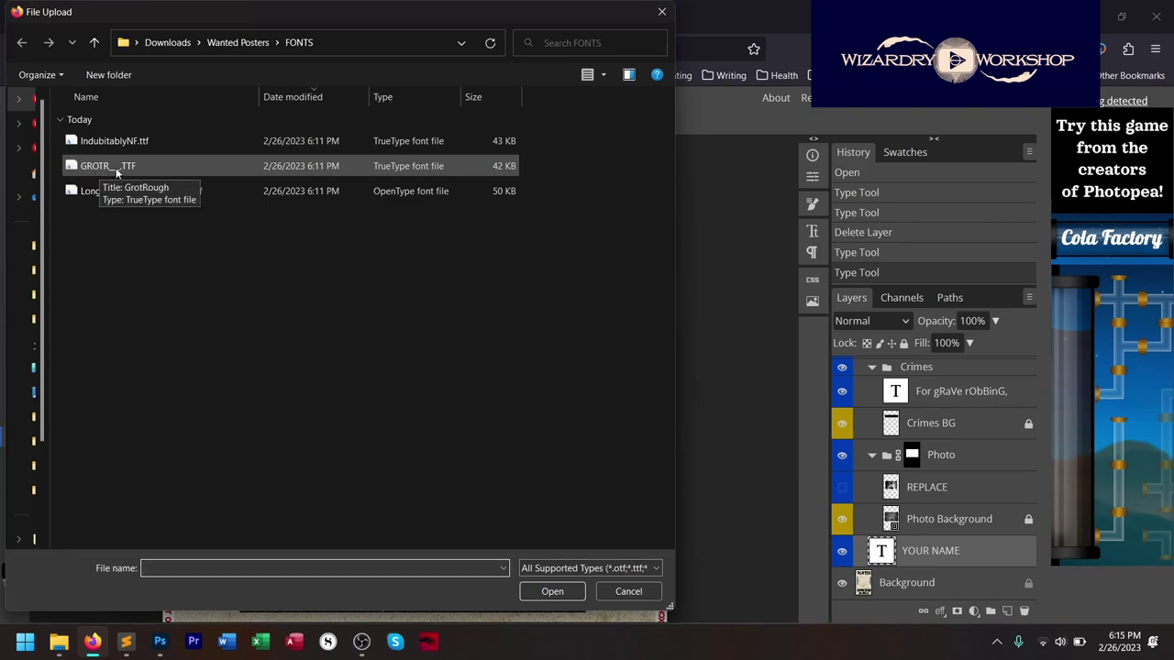
pyautogui.click(117, 172)
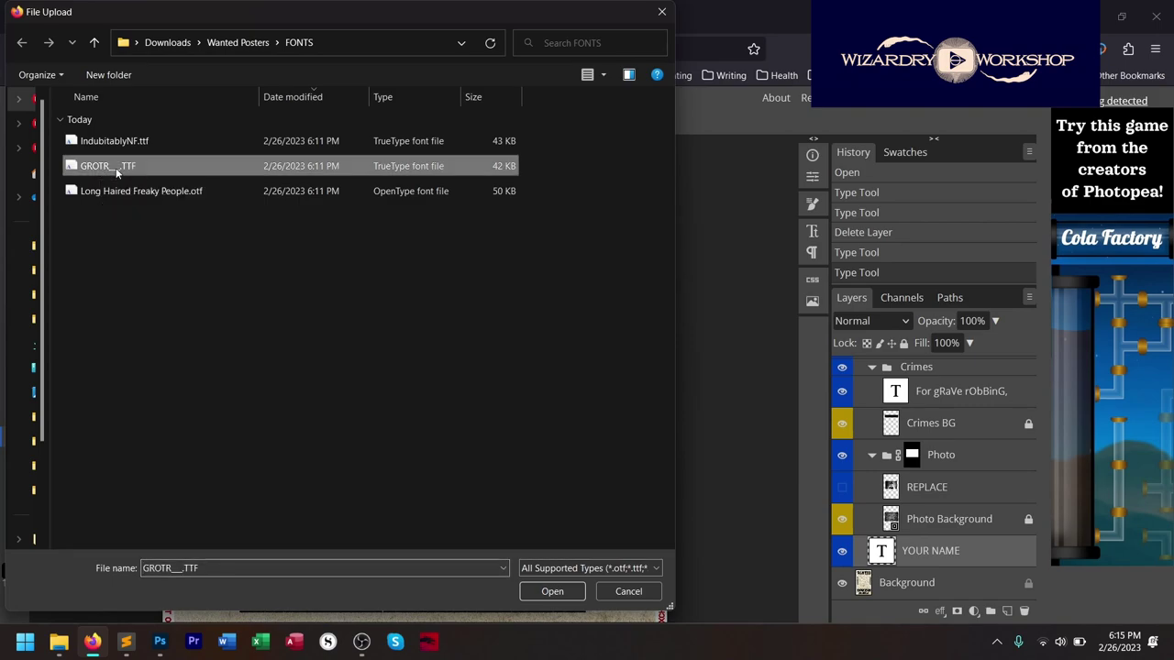
pyautogui.click(559, 594)
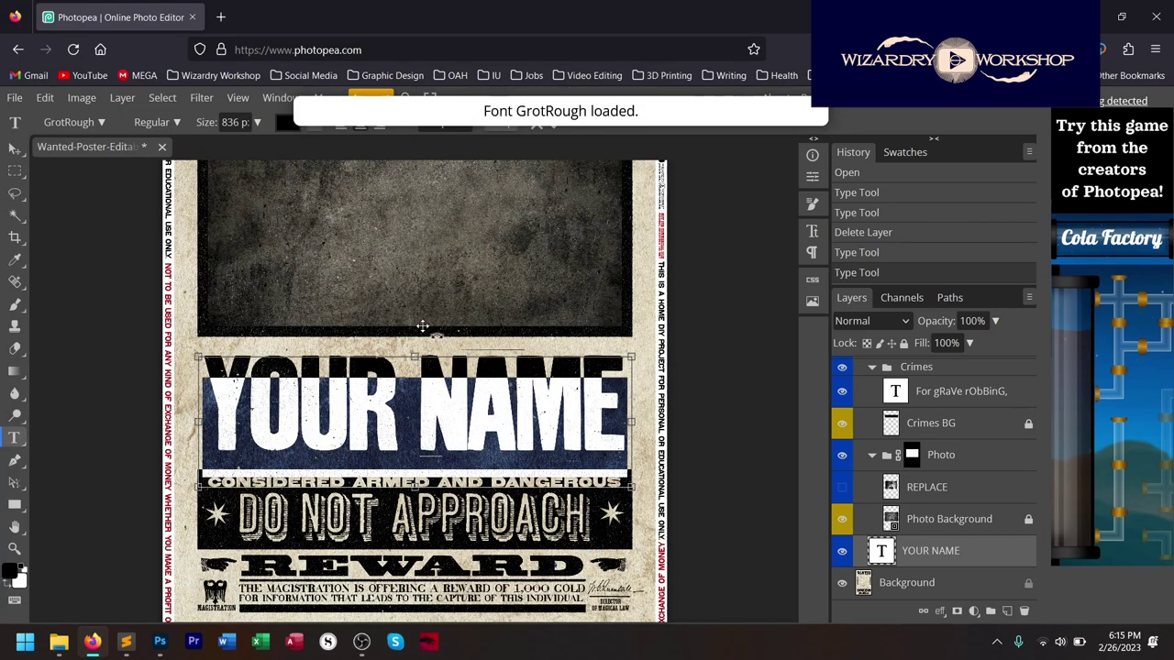
# Replace the placeholder YOUR NAME text with the wanted person's full name in capitals and commit the edit.
pyautogui.click(467, 362)
pyautogui.hotkey('ctrl', 'a')
pyautogui.press('BackSpace')
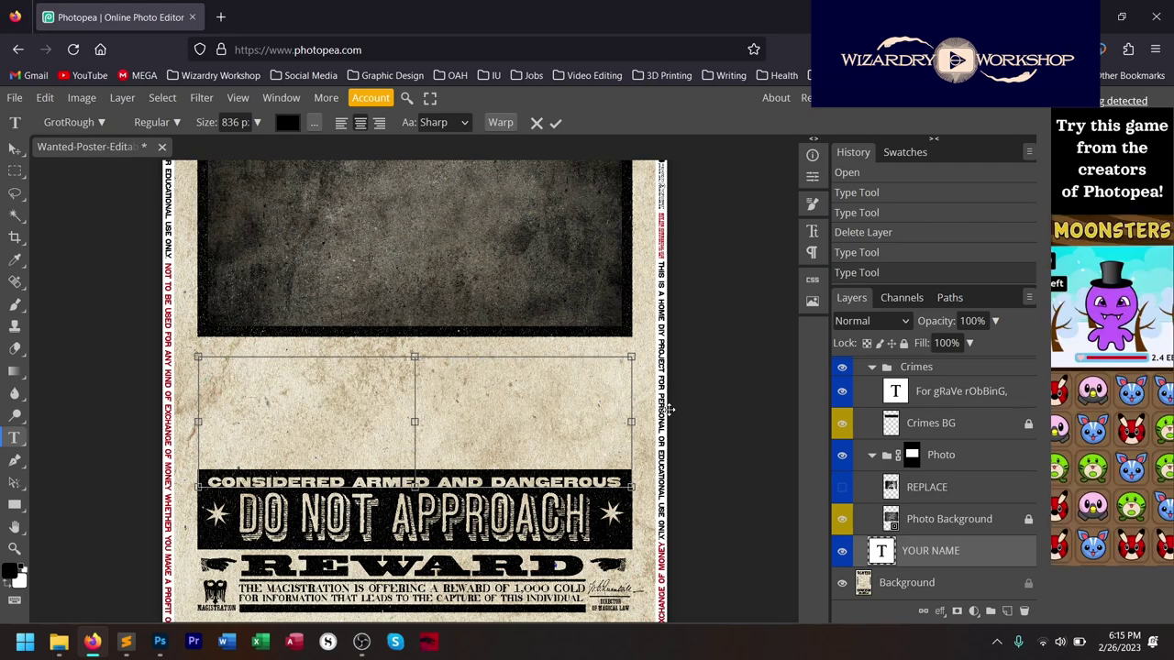
pyautogui.write('DANNY')
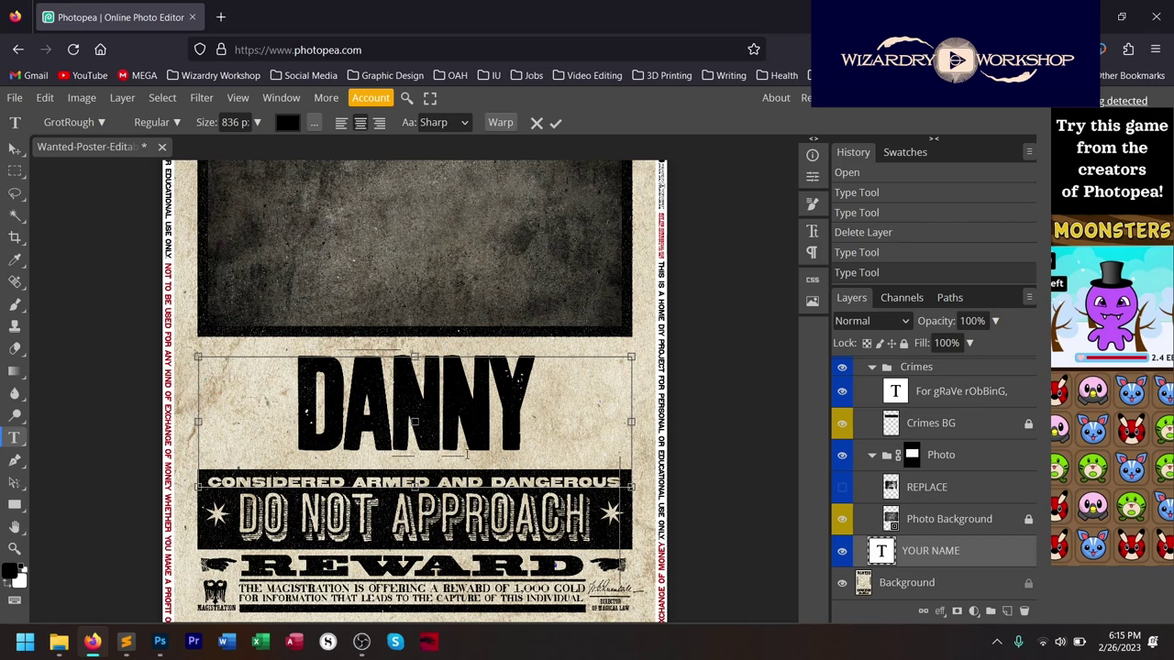
pyautogui.click(555, 124)
pyautogui.doubleClick(519, 384)
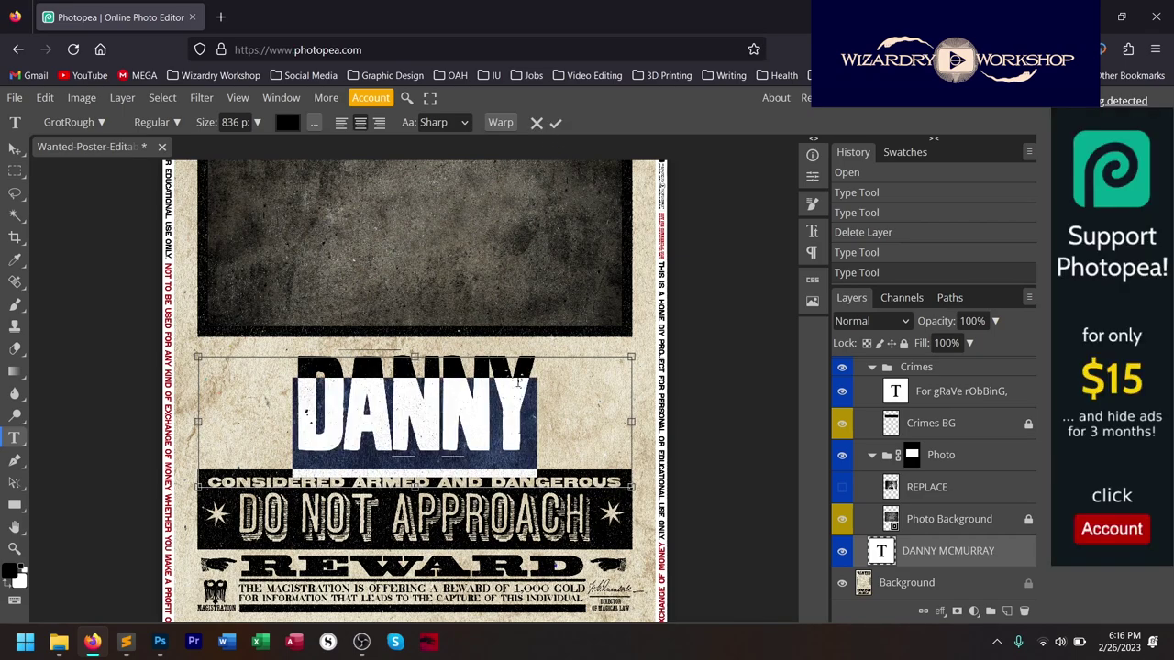
pyautogui.click(556, 124)
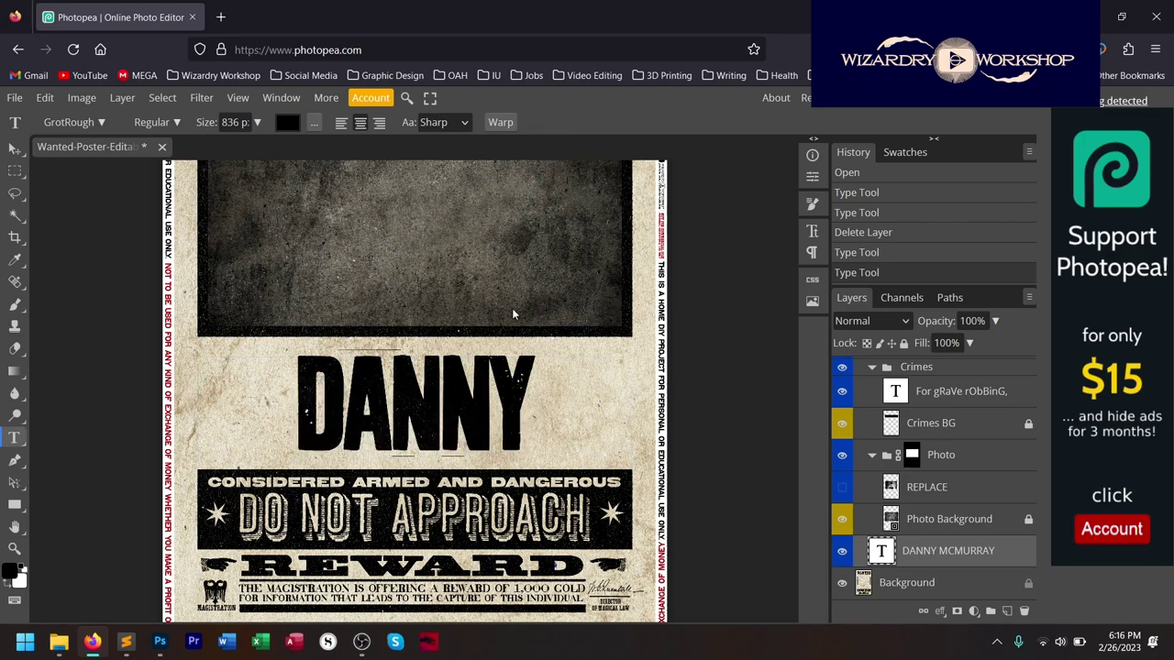
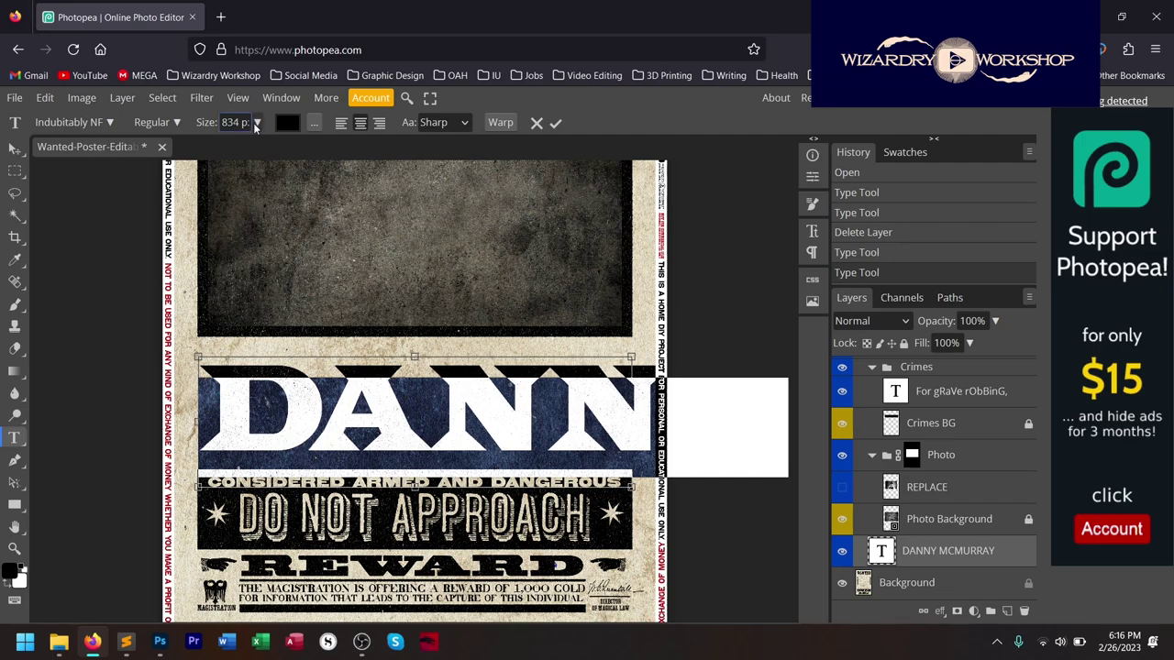
# Set the font size of the first name to 610 px so that it spans the poster's width.
pyautogui.moveTo(256, 146); pyautogui.dragTo(249, 145)
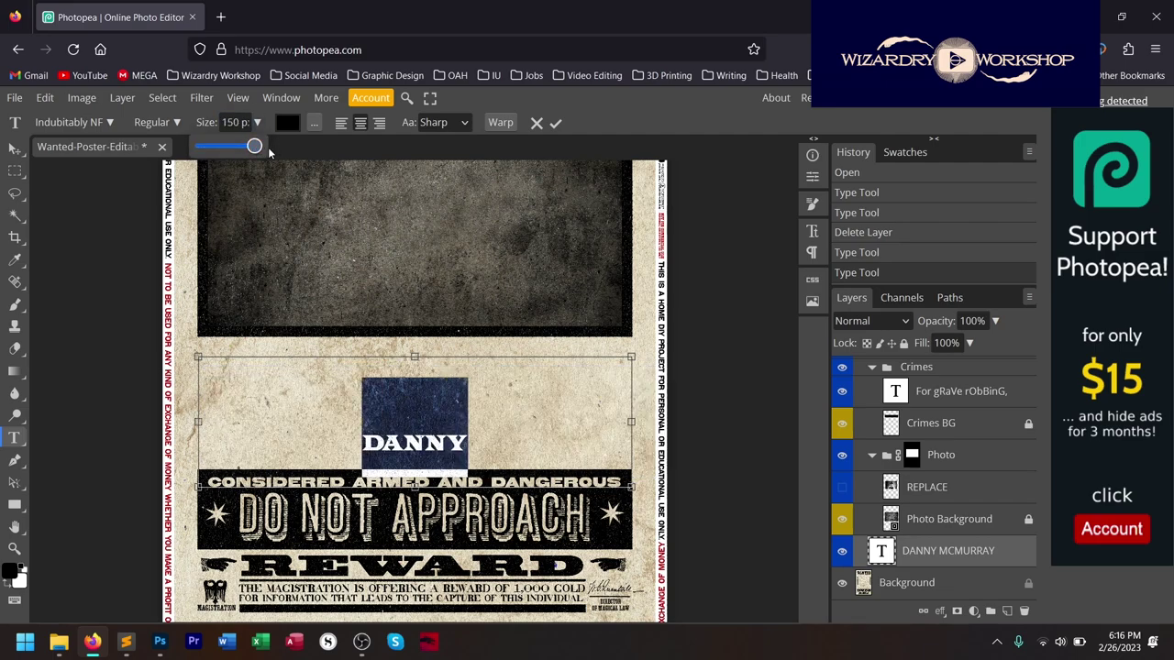
pyautogui.click(233, 122)
pyautogui.hotkey('shift', 'Up')
pyautogui.hotkey('shift', 'Up')
pyautogui.hotkey('shift', 'Up')
pyautogui.hotkey('shift', 'Up')
pyautogui.hotkey('shift', 'Up')
pyautogui.hotkey('shift', 'Up')
pyautogui.hotkey('shift', 'Up')
pyautogui.hotkey('shift', 'Up')
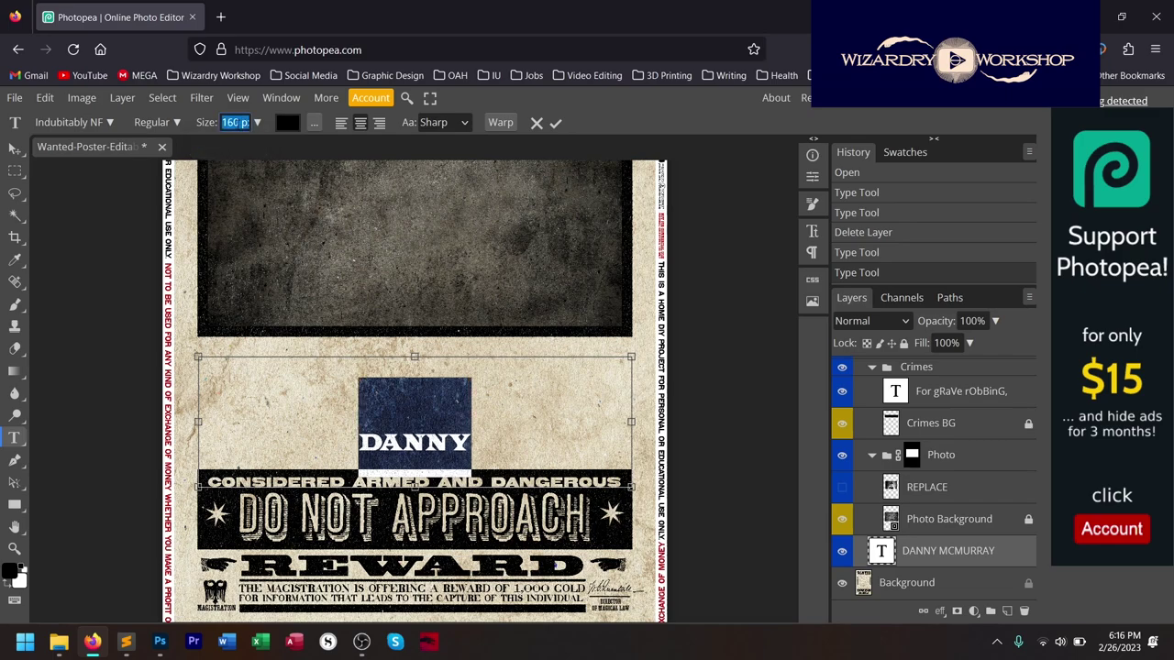
pyautogui.hotkey('shift', 'Up')
pyautogui.hotkey('shift', 'Up')
pyautogui.hotkey('shift', 'Up')
pyautogui.hotkey('shift', 'Up')
pyautogui.hotkey('shift', 'Up')
pyautogui.hotkey('shift', 'Up')
pyautogui.hotkey('shift', 'Up')
pyautogui.hotkey('shift', 'Up')
pyautogui.hotkey('shift', 'Up')
pyautogui.hotkey('shift', 'Up')
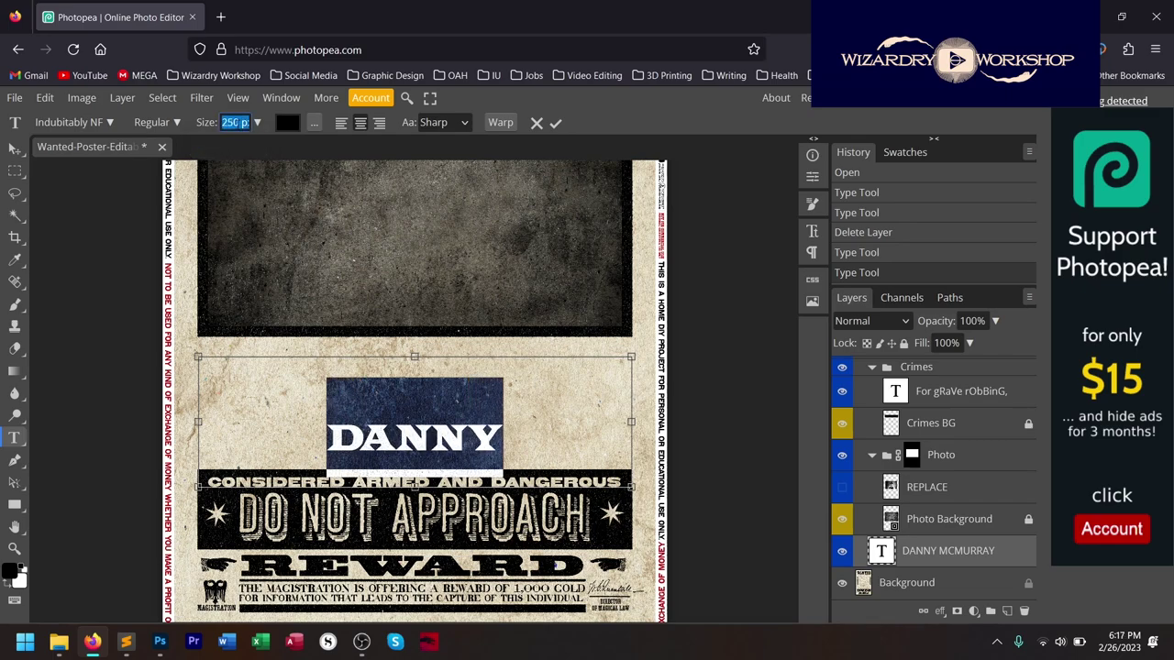
pyautogui.hotkey('shift', 'Up')
pyautogui.hotkey('shift', 'Up')
pyautogui.hotkey('shift', 'Up')
pyautogui.hotkey('shift', 'Up')
pyautogui.hotkey('shift', 'Up')
pyautogui.hotkey('shift', 'Up')
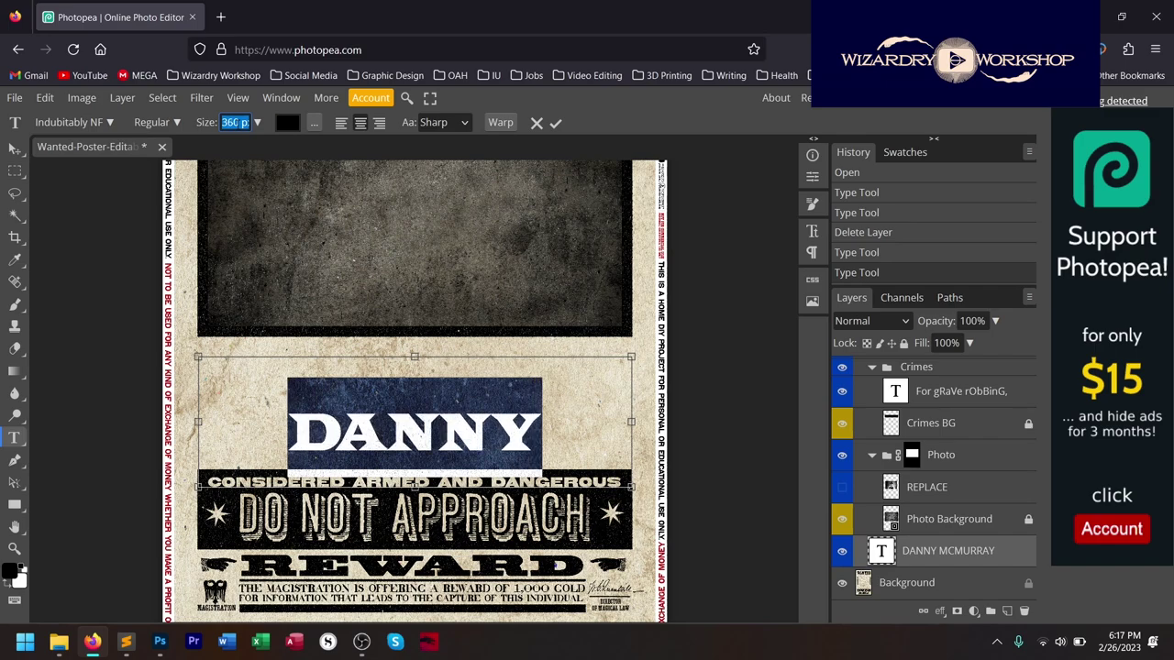
# Enlarge the name's text box so that both the first and last name fit inside it, and commit the text.
pyautogui.moveTo(415, 356); pyautogui.dragTo(435, 403)
pyautogui.scroll(-3, 418, 321)
pyautogui.scroll(6, 434, 404)
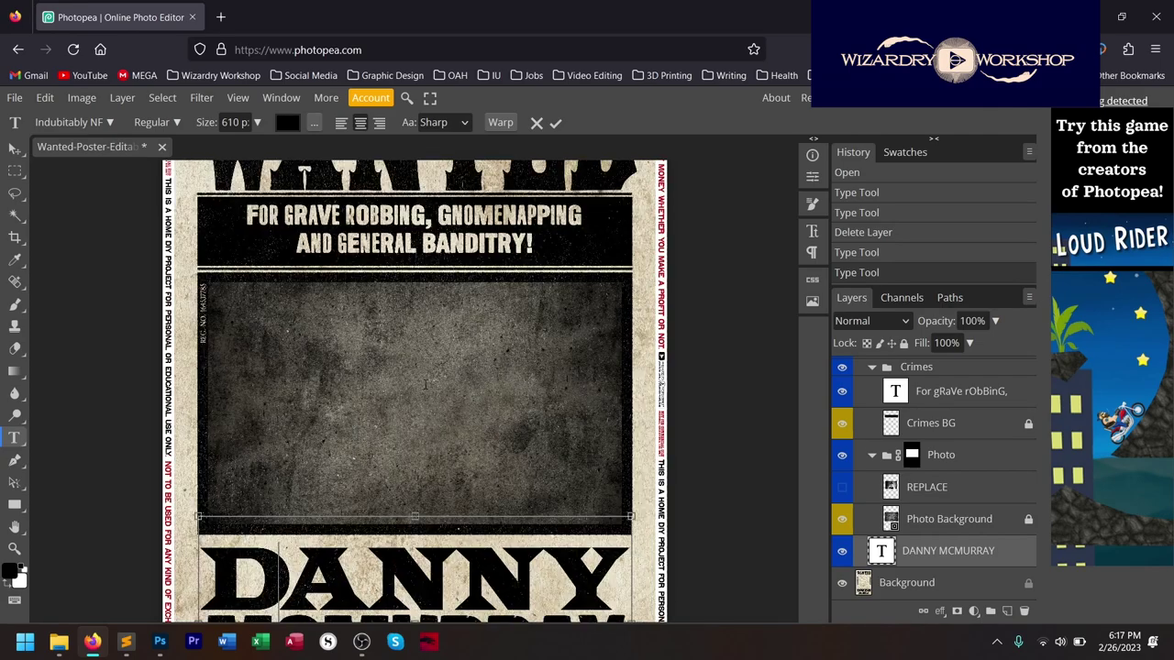
pyautogui.scroll(-5, 434, 404)
pyautogui.scroll(1, 435, 403)
pyautogui.moveTo(415, 468); pyautogui.dragTo(415, 454)
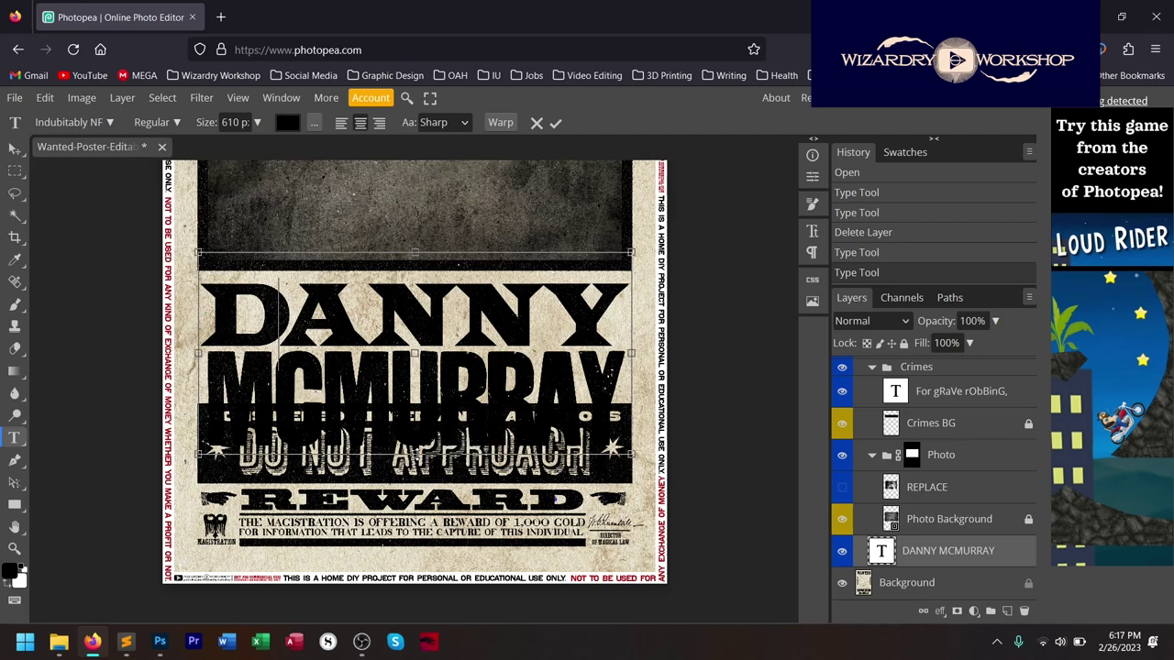
pyautogui.click(556, 124)
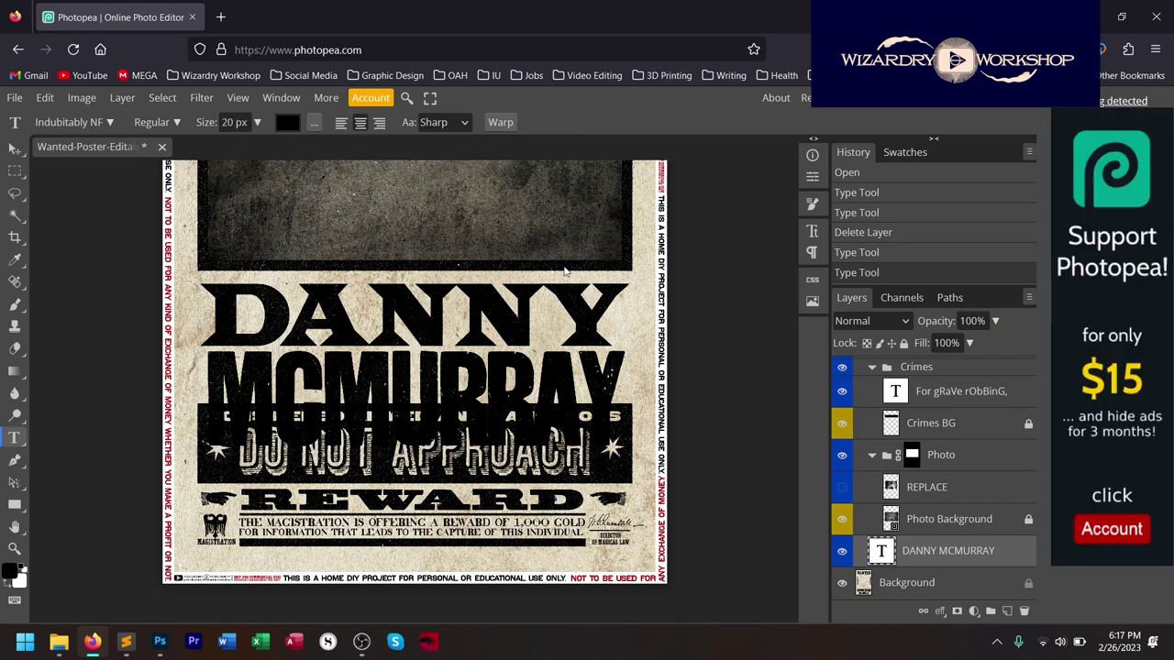
# Nudge the name text up slightly and squash its height to 73.23% so it ends above the CONSIDERED ARMED AND DANGEROUS banner.
pyautogui.press('v')
pyautogui.press('Left')
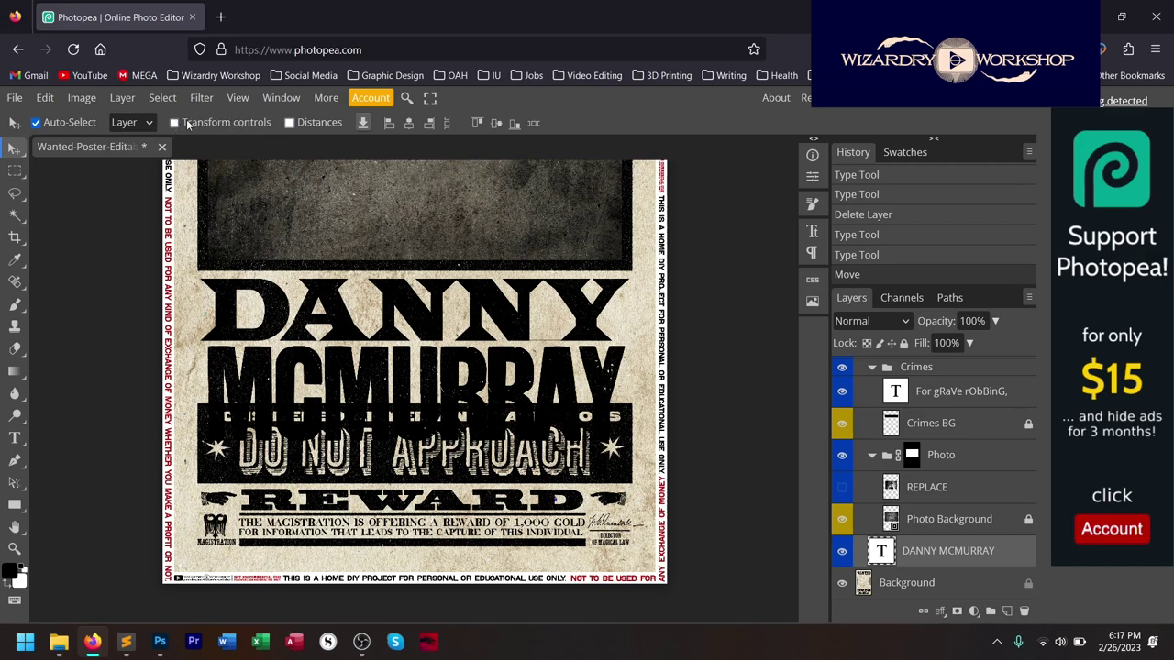
pyautogui.click(175, 123)
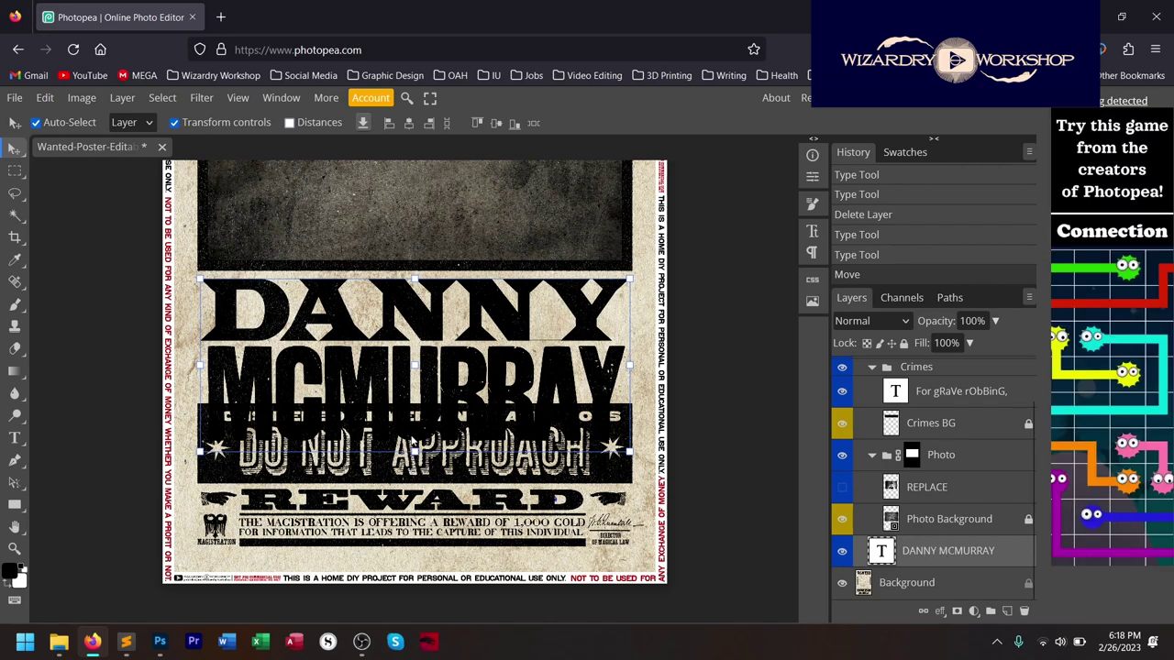
pyautogui.moveTo(414, 453); pyautogui.dragTo(414, 407)
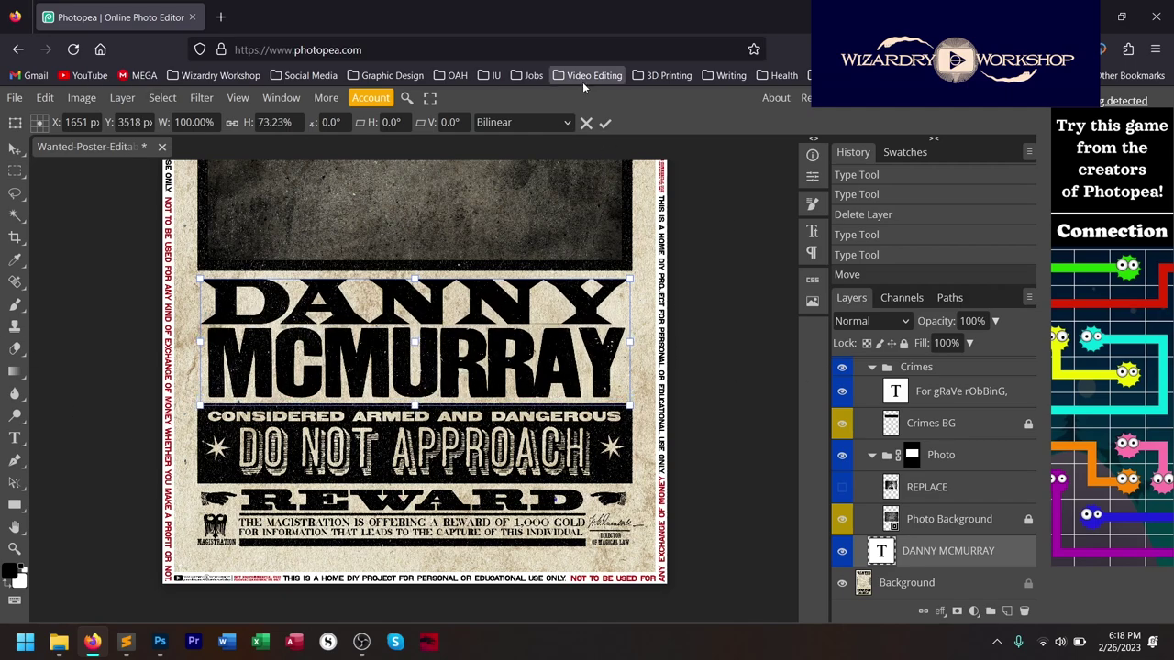
pyautogui.press('Return')
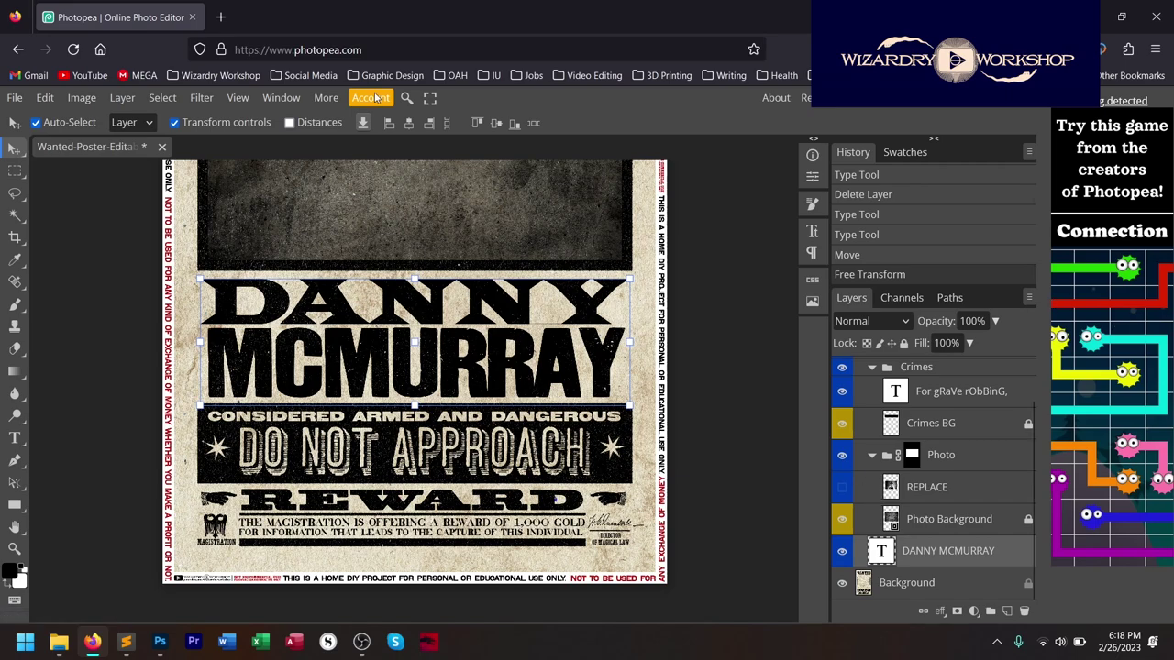
pyautogui.click(175, 123)
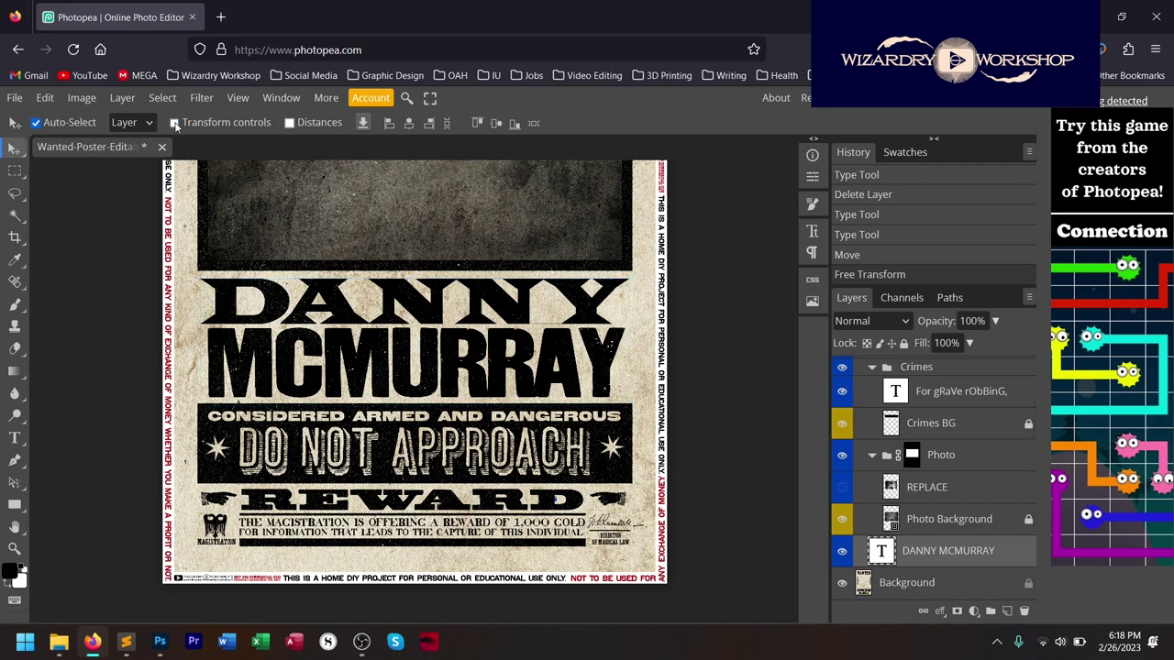
# Turn the sample photo back on by showing the REPLACE layer in the Photo group.
pyautogui.scroll(3, 506, 521)
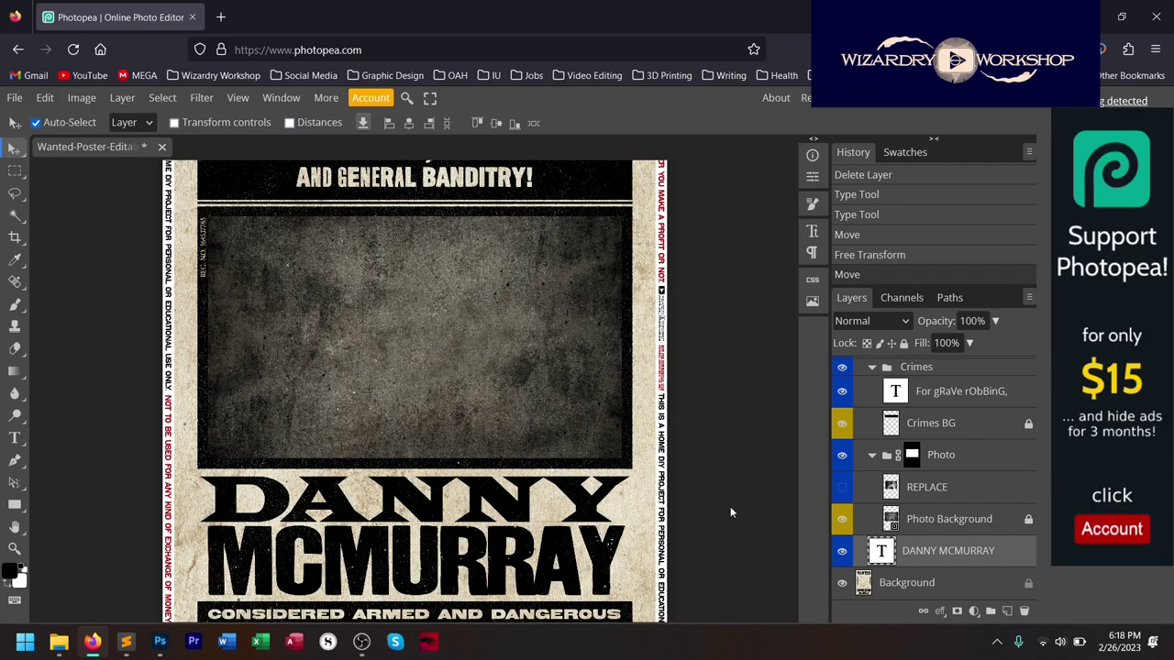
pyautogui.scroll(-3, 667, 516)
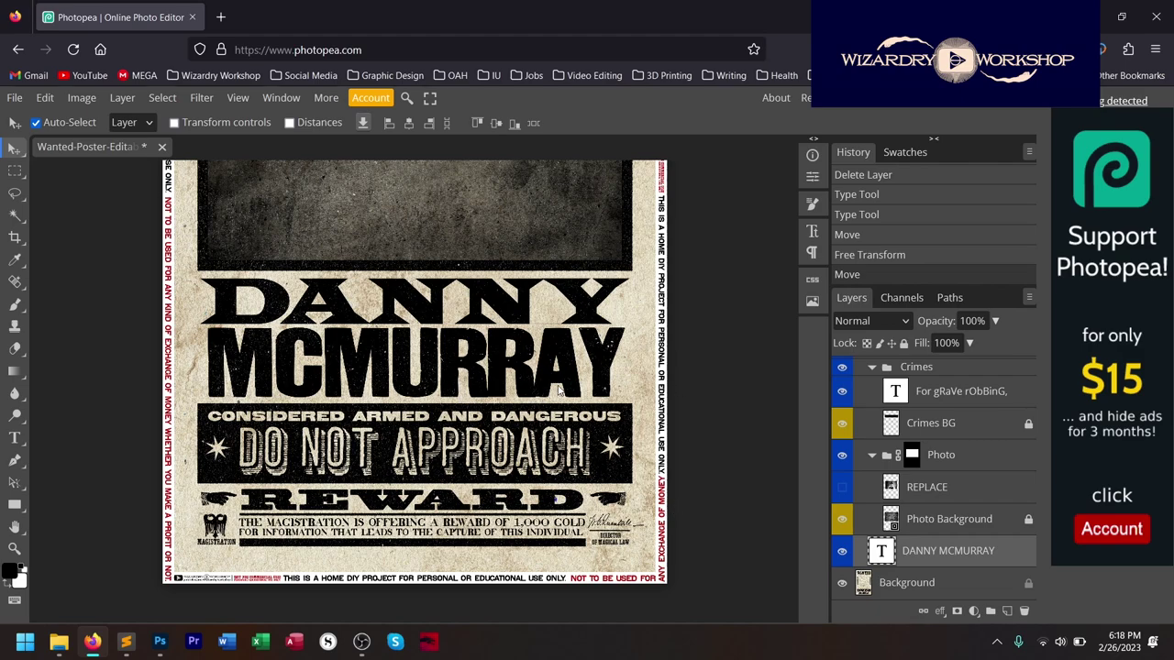
pyautogui.scroll(1, 400, 338)
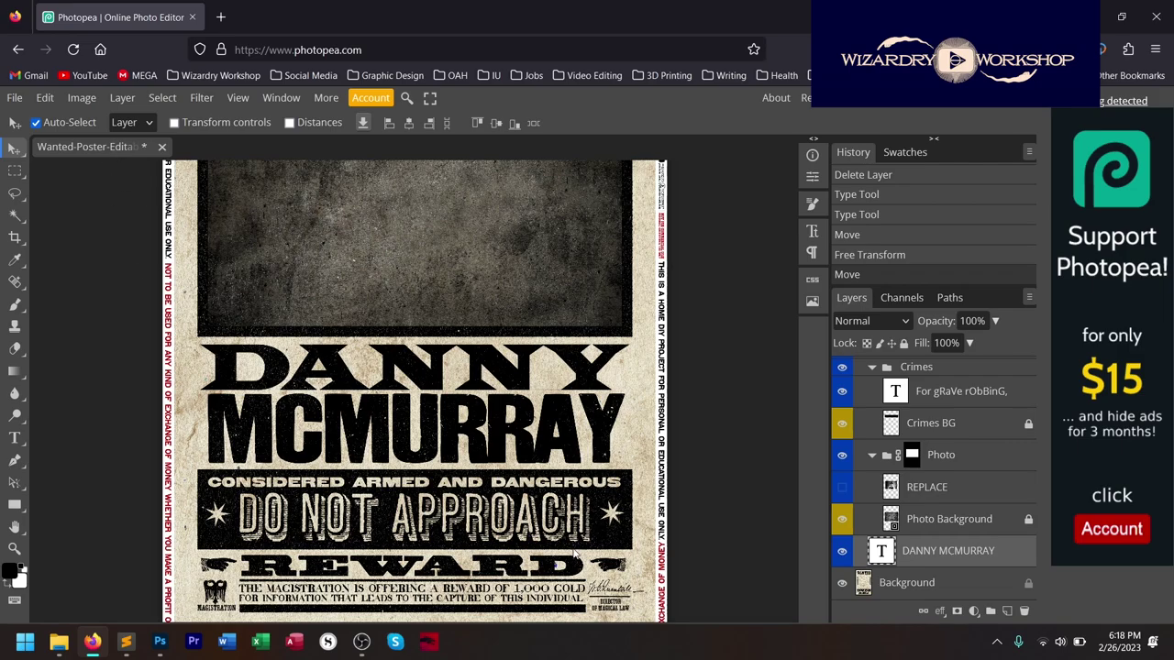
pyautogui.scroll(3, 575, 548)
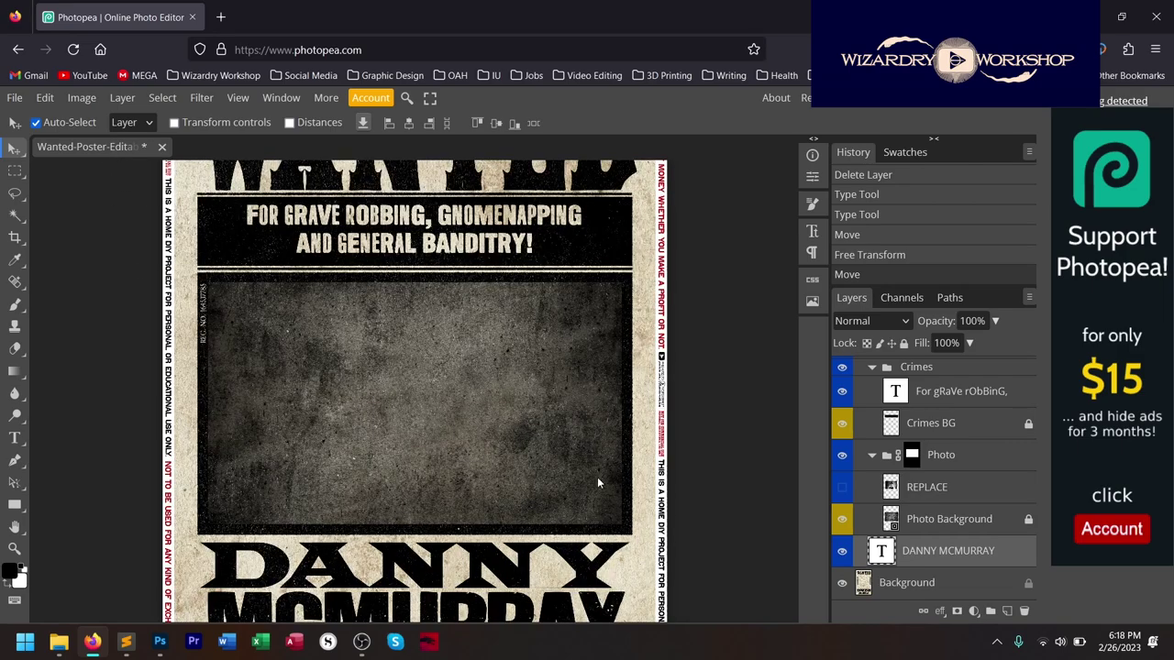
pyautogui.click(956, 466)
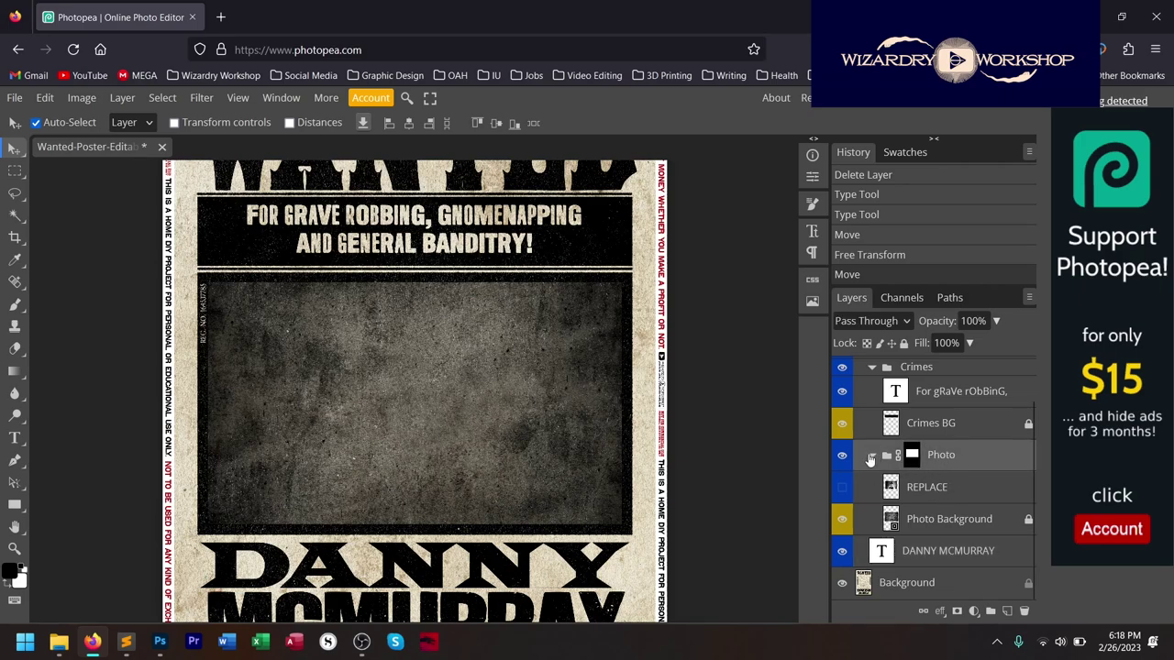
pyautogui.click(872, 457)
pyautogui.click(872, 500)
pyautogui.click(842, 487)
pyautogui.click(843, 489)
pyautogui.click(843, 489)
pyautogui.click(843, 489)
pyautogui.click(842, 489)
pyautogui.click(846, 494)
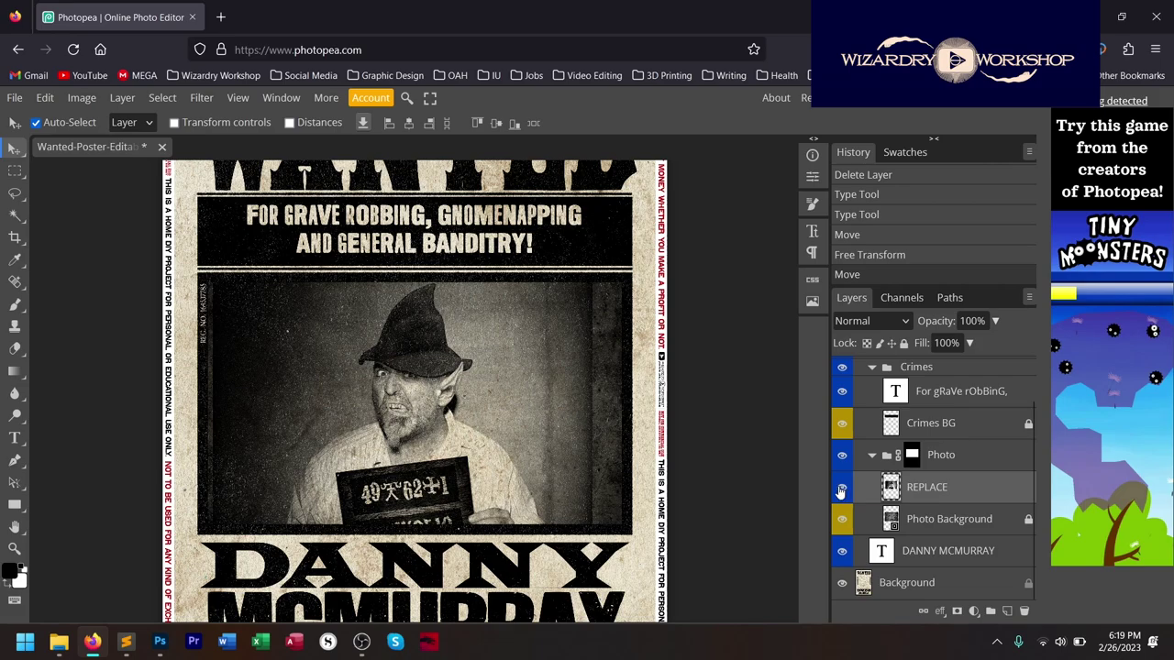
# Hide the REPLACE layer and place the desktop portrait photo 20210303_185813.jpg above it in the Photo group.
pyautogui.click(840, 491)
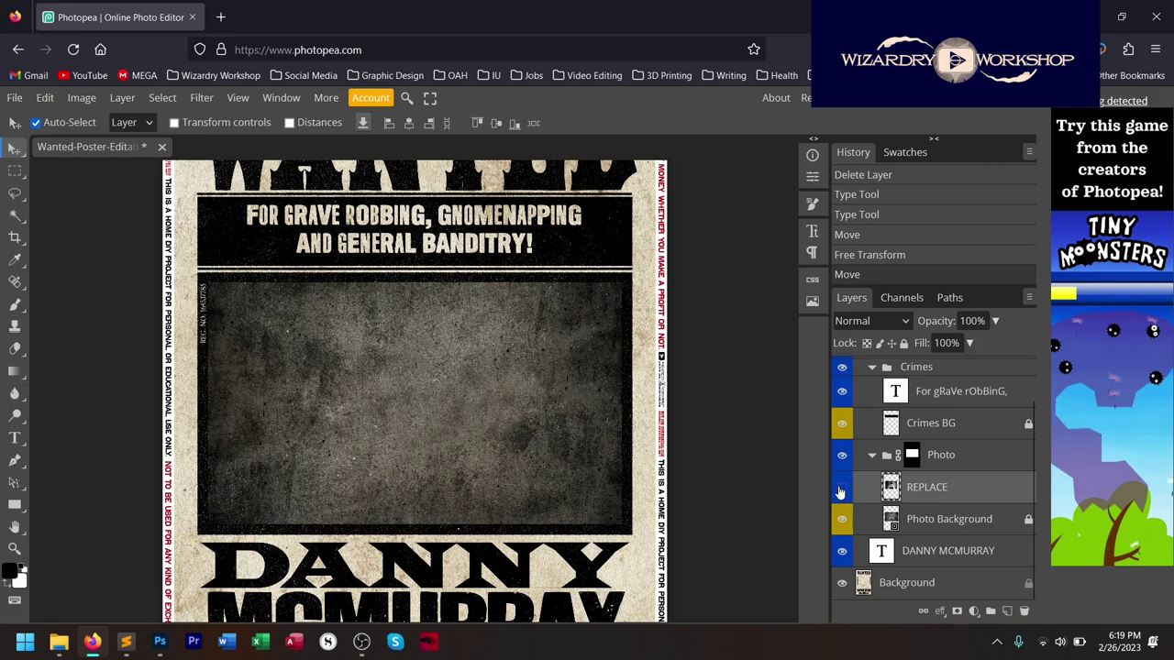
pyautogui.click(1117, 22)
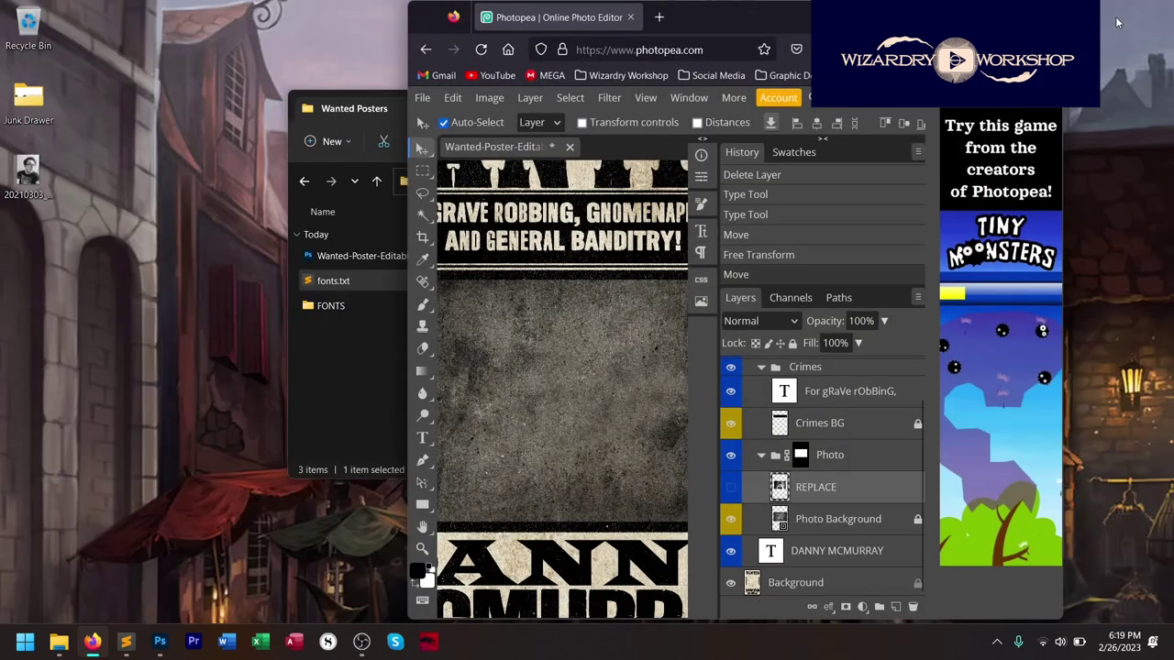
pyautogui.moveTo(725, 17); pyautogui.dragTo(795, 23)
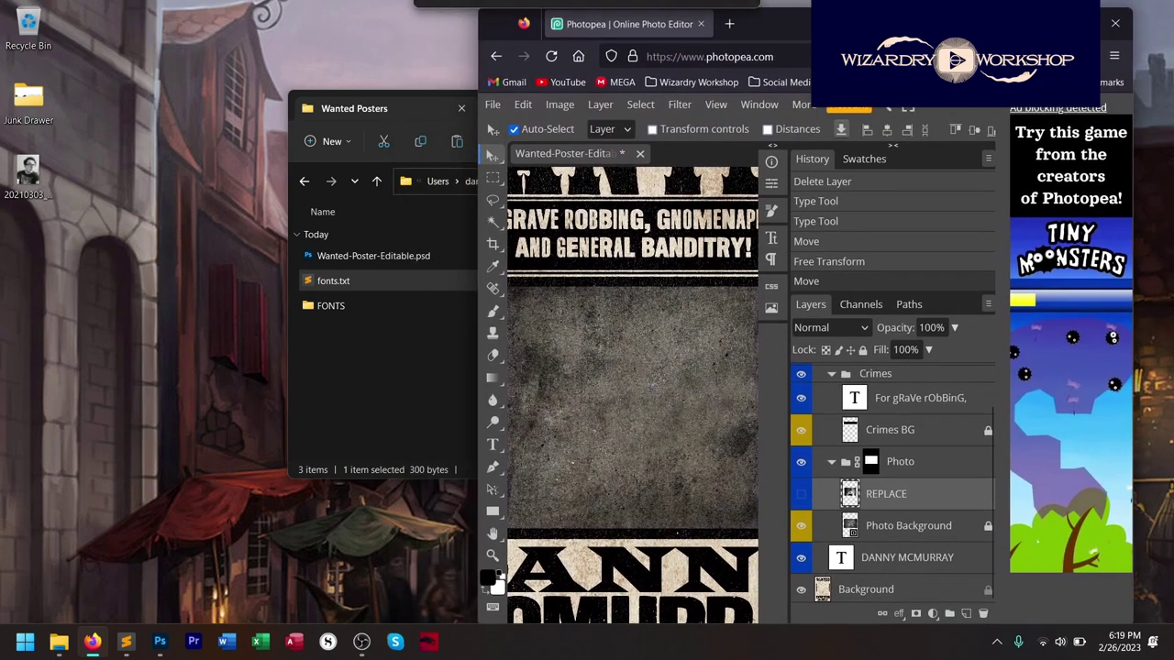
pyautogui.click(27, 174)
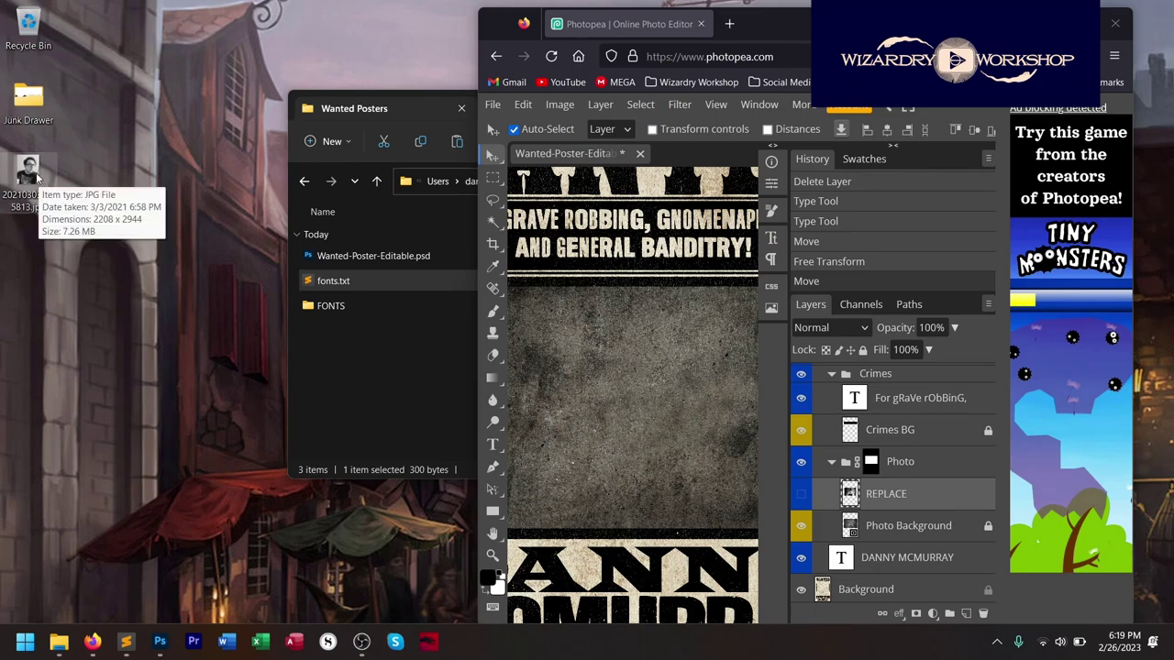
pyautogui.moveTo(35, 172); pyautogui.dragTo(630, 404)
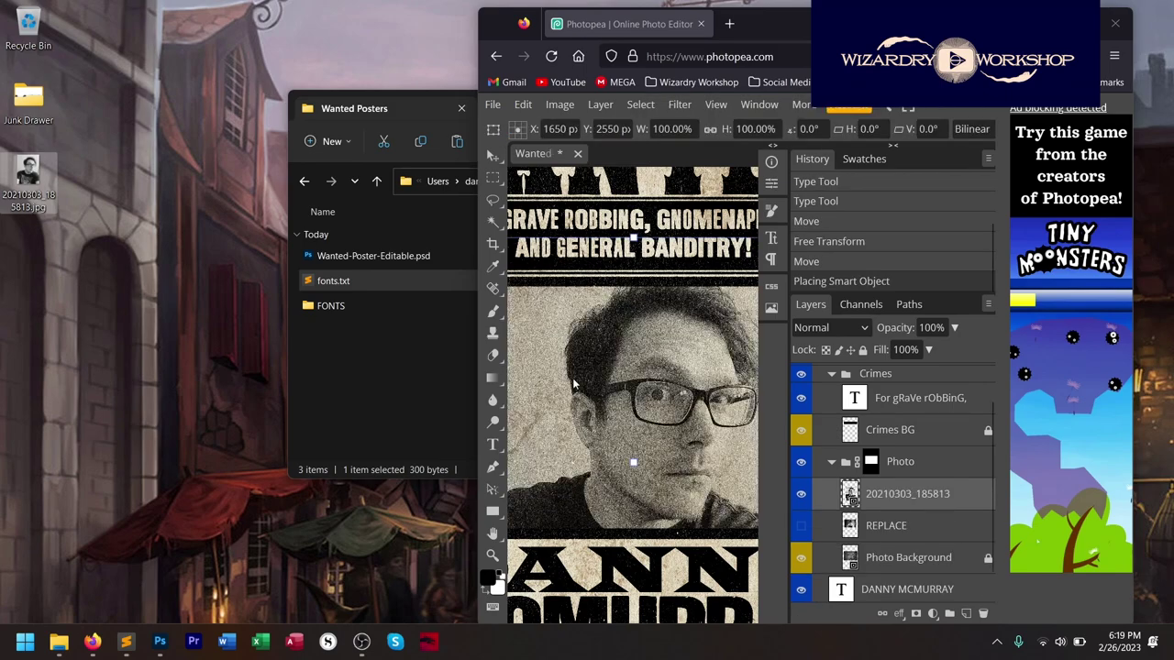
pyautogui.press('super+Up')
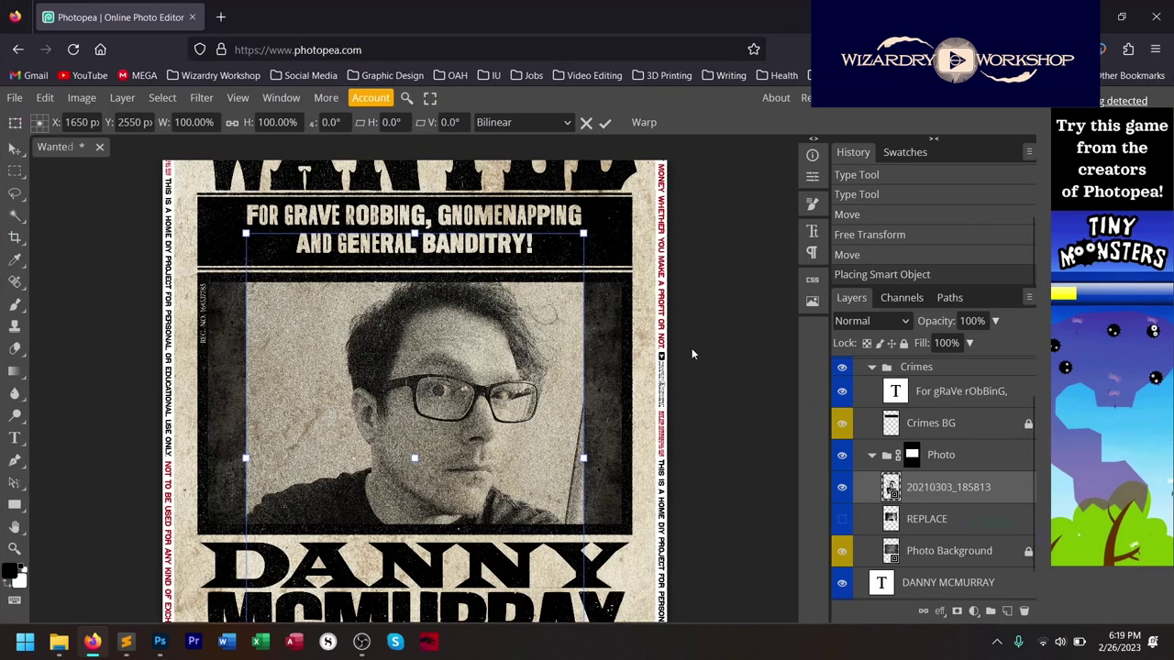
# Scale the placed photo proportionally to 97.69%, commit the transform, and move it slightly so the portrait sits centered in the photo frame.
pyautogui.scroll(-2, 450, 439)
pyautogui.scroll(2, 451, 438)
pyautogui.scroll(-1, 450, 435)
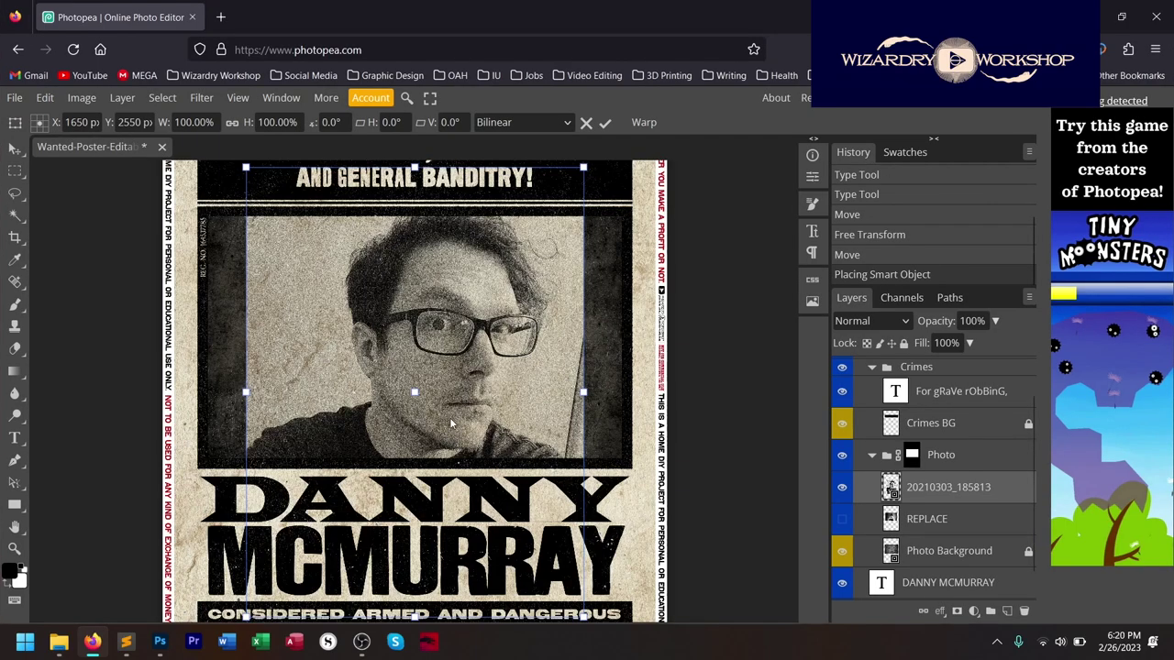
pyautogui.scroll(1, 452, 406)
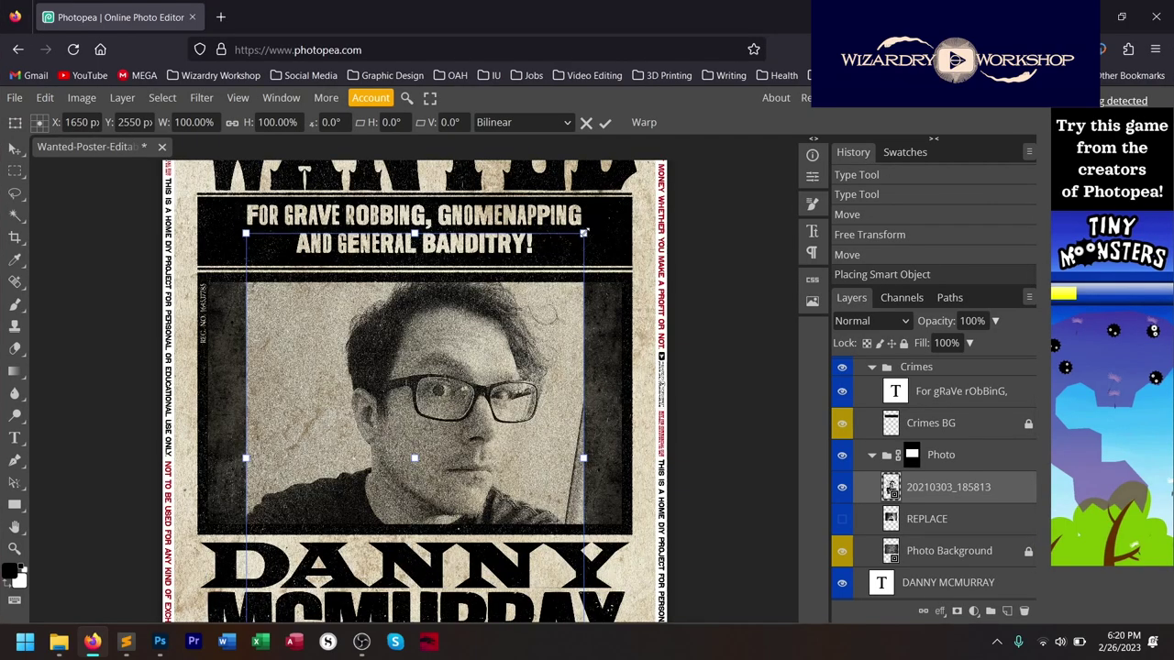
pyautogui.scroll(-2, 317, 504)
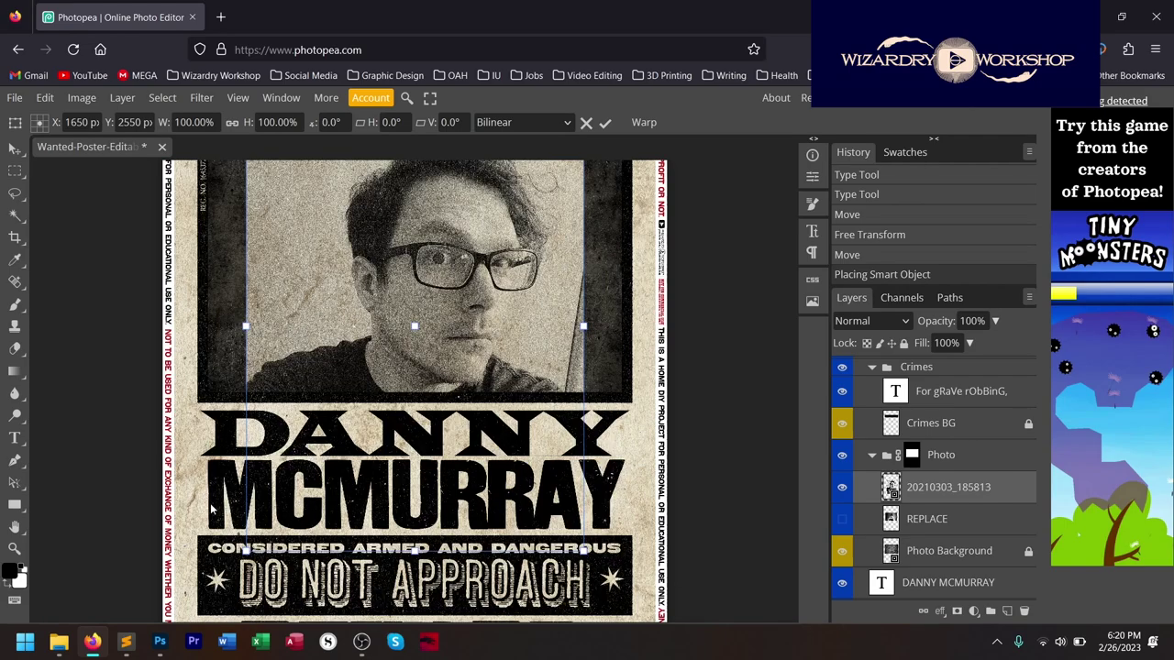
pyautogui.scroll(1, 315, 567)
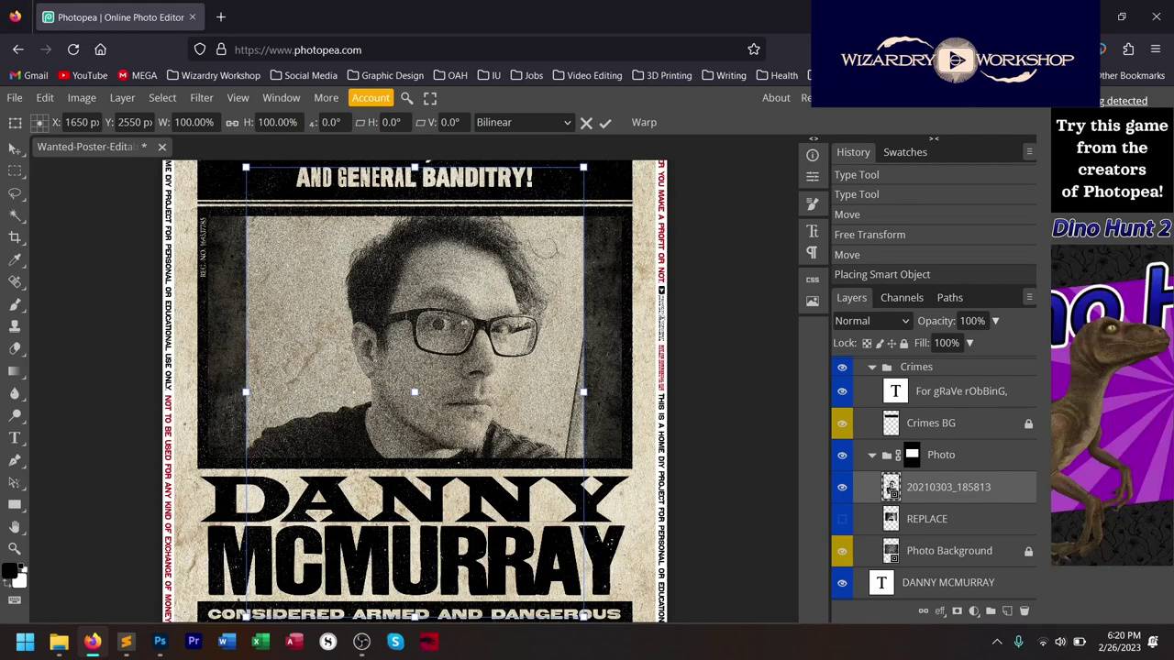
pyautogui.scroll(1, 550, 257)
pyautogui.moveTo(583, 232); pyautogui.dragTo(502, 347)
pyautogui.moveTo(468, 310); pyautogui.dragTo(556, 275)
pyautogui.moveTo(556, 340)
pyautogui.mouseDown()
pyautogui.moveTo(537, 349)
pyautogui.moveTo(408, 296)
pyautogui.moveTo(409, 380)
pyautogui.moveTo(431, 388)
pyautogui.moveTo(541, 363)
pyautogui.moveTo(606, 293)
pyautogui.moveTo(710, 279)
pyautogui.moveTo(415, 286)
pyautogui.moveTo(496, 296)
pyautogui.moveTo(537, 318)
pyautogui.moveTo(571, 287)
pyautogui.moveTo(653, 252)
pyautogui.moveTo(573, 336)
pyautogui.mouseUp()
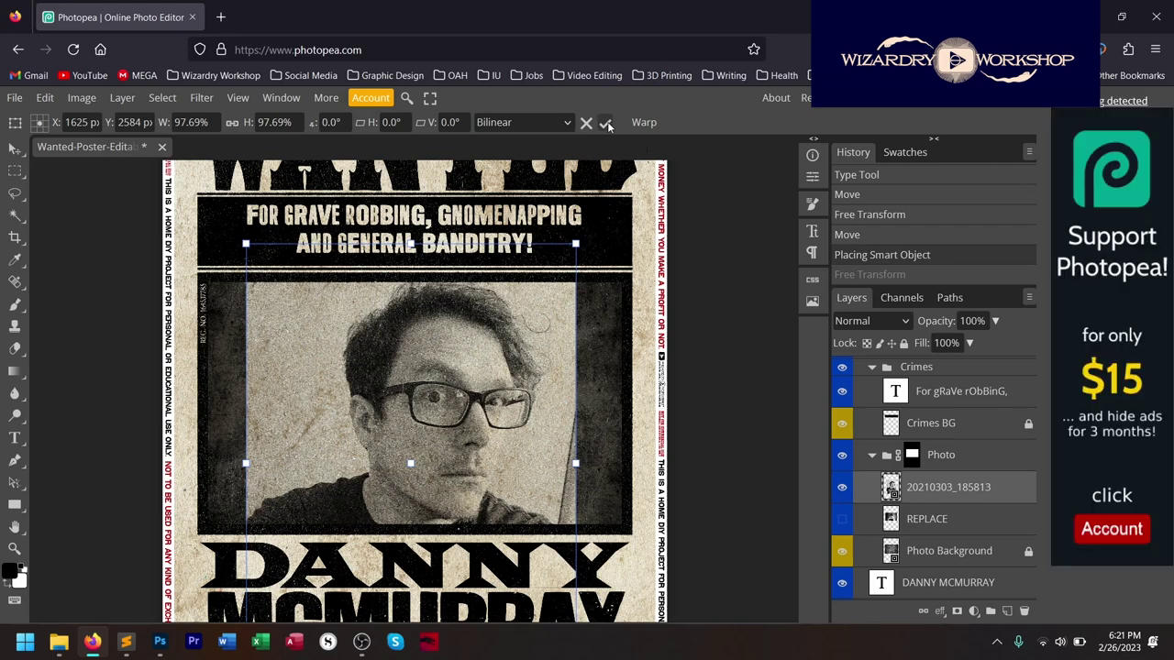
pyautogui.press('Return')
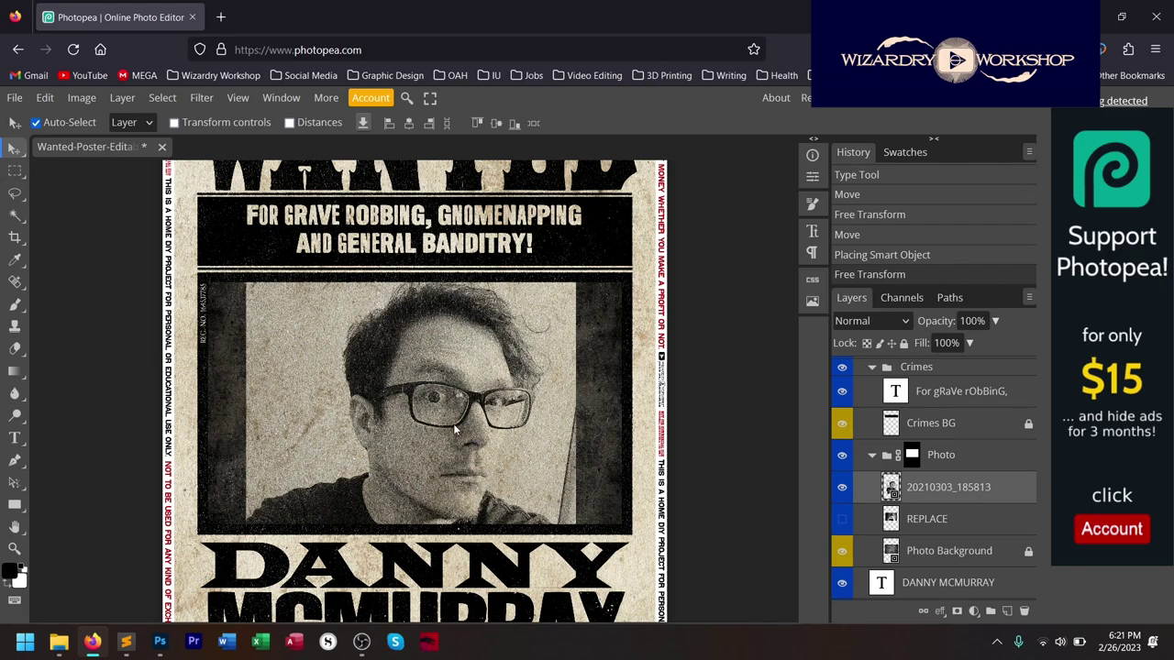
pyautogui.moveTo(453, 424)
pyautogui.mouseDown()
pyautogui.moveTo(472, 399)
pyautogui.moveTo(449, 404)
pyautogui.moveTo(456, 421)
pyautogui.moveTo(462, 404)
pyautogui.mouseUp()
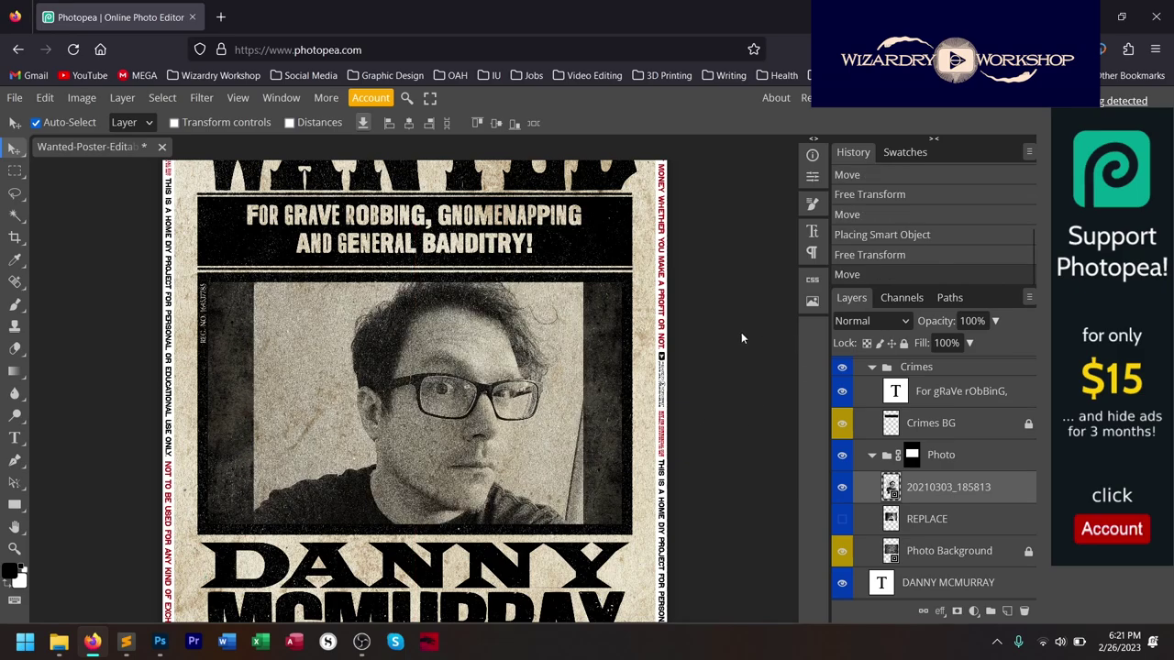
# Examine the whole customized poster from the WANTED heading to the reward text, and deselect the photo layer.
pyautogui.scroll(-5, 742, 339)
pyautogui.scroll(3, 743, 338)
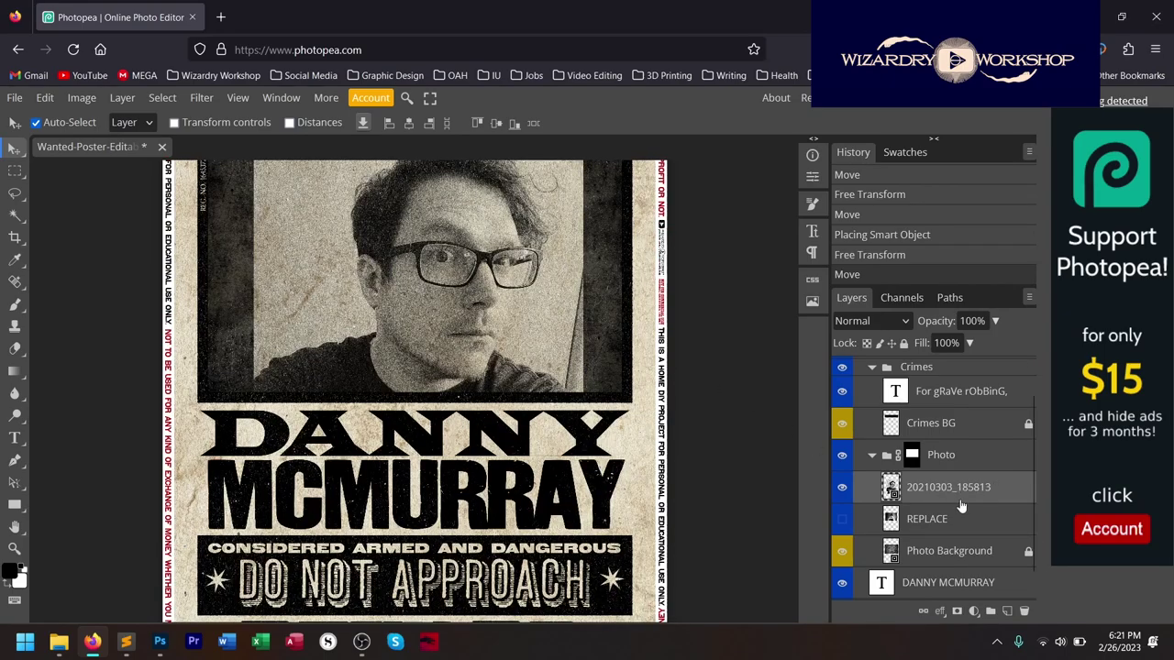
pyautogui.scroll(2, 352, 342)
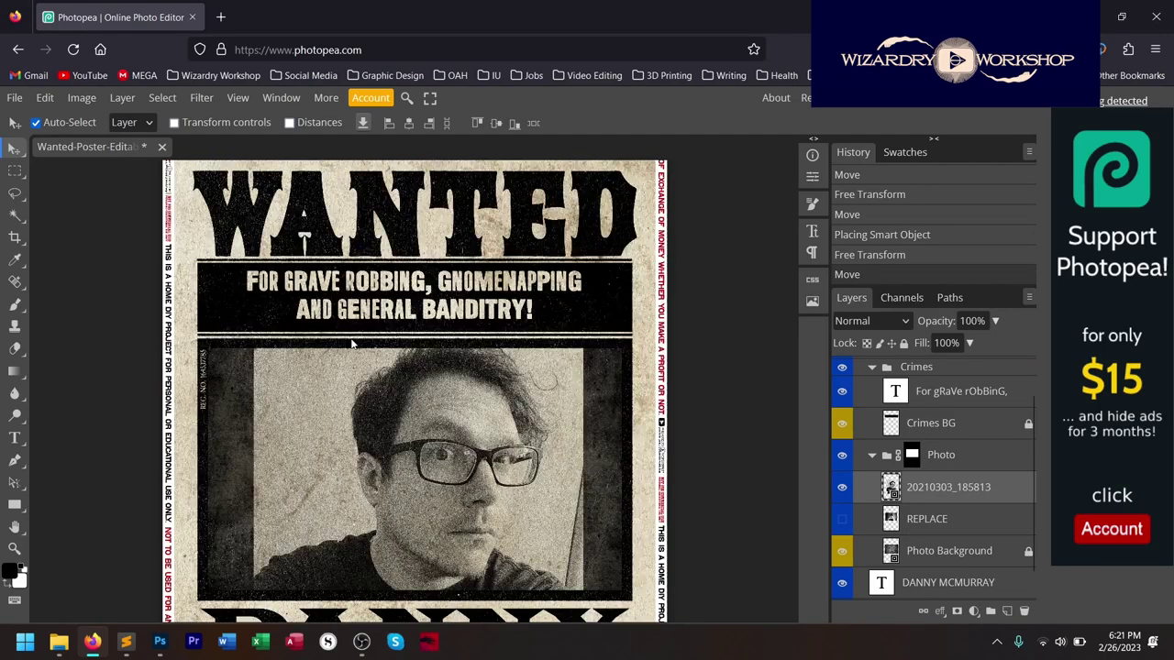
pyautogui.scroll(-1, 386, 319)
pyautogui.scroll(1, 750, 337)
pyautogui.scroll(-3, 749, 336)
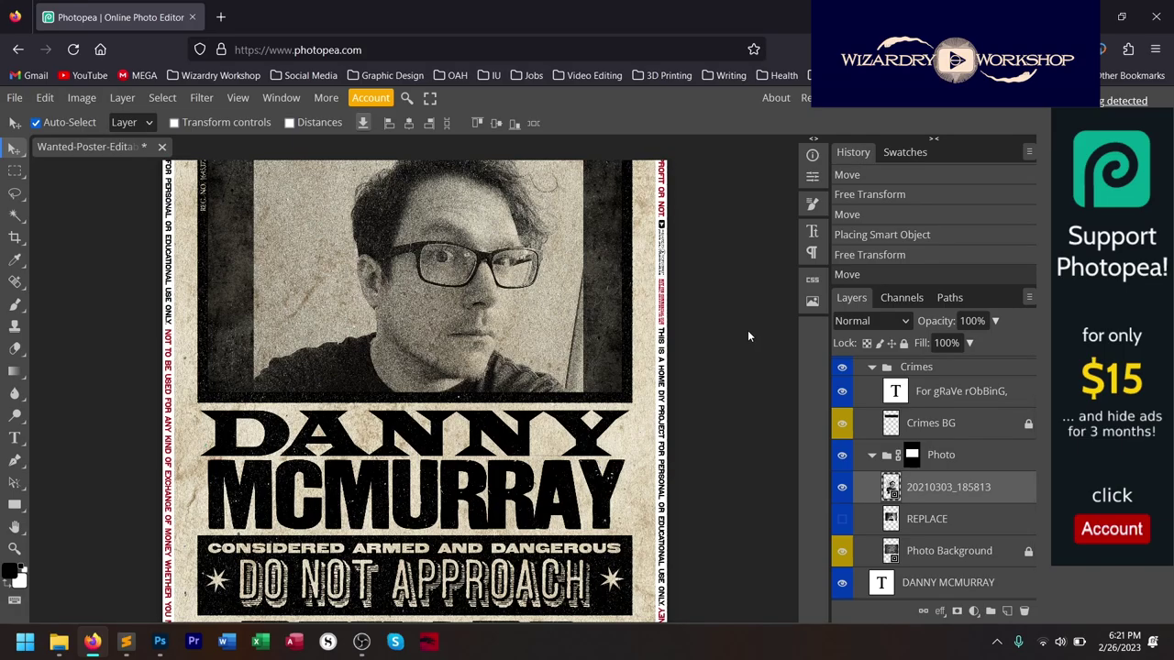
pyautogui.scroll(3, 707, 451)
pyautogui.scroll(-4, 707, 454)
pyautogui.scroll(3, 707, 445)
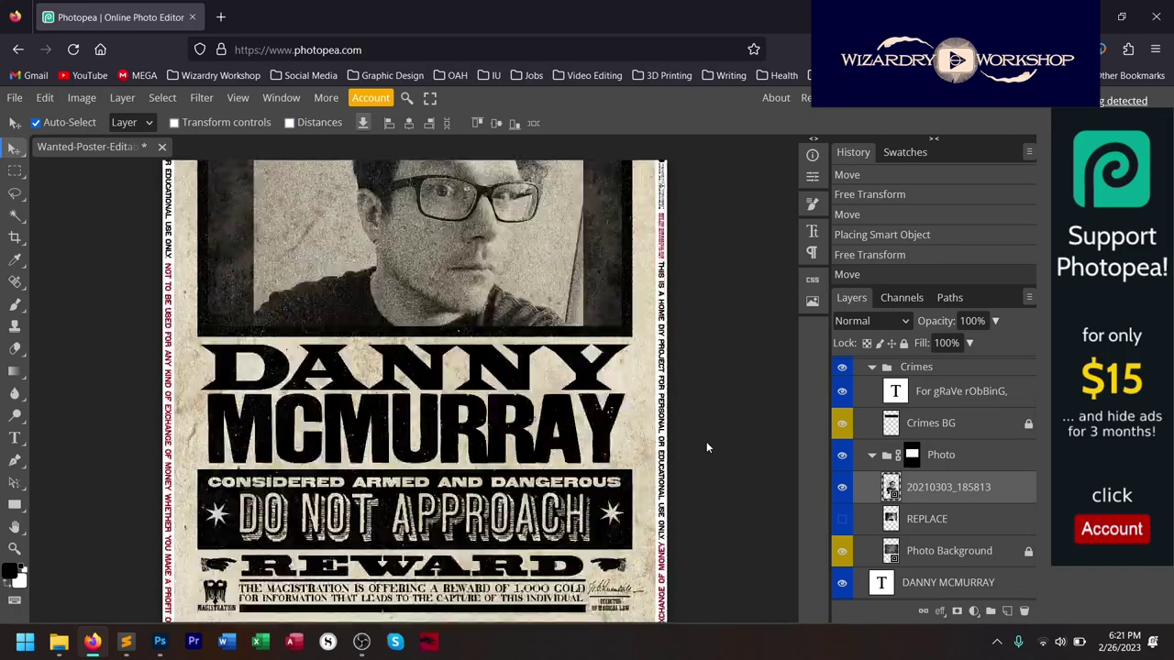
pyautogui.scroll(-3, 706, 433)
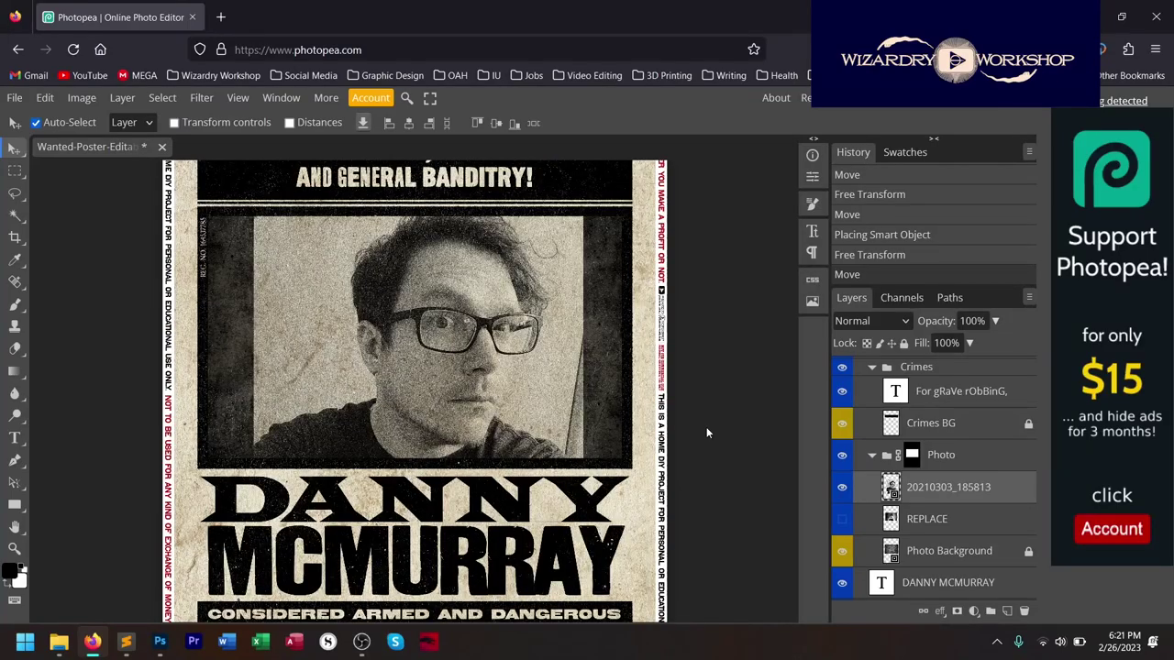
pyautogui.scroll(4, 706, 433)
pyautogui.click(101, 272)
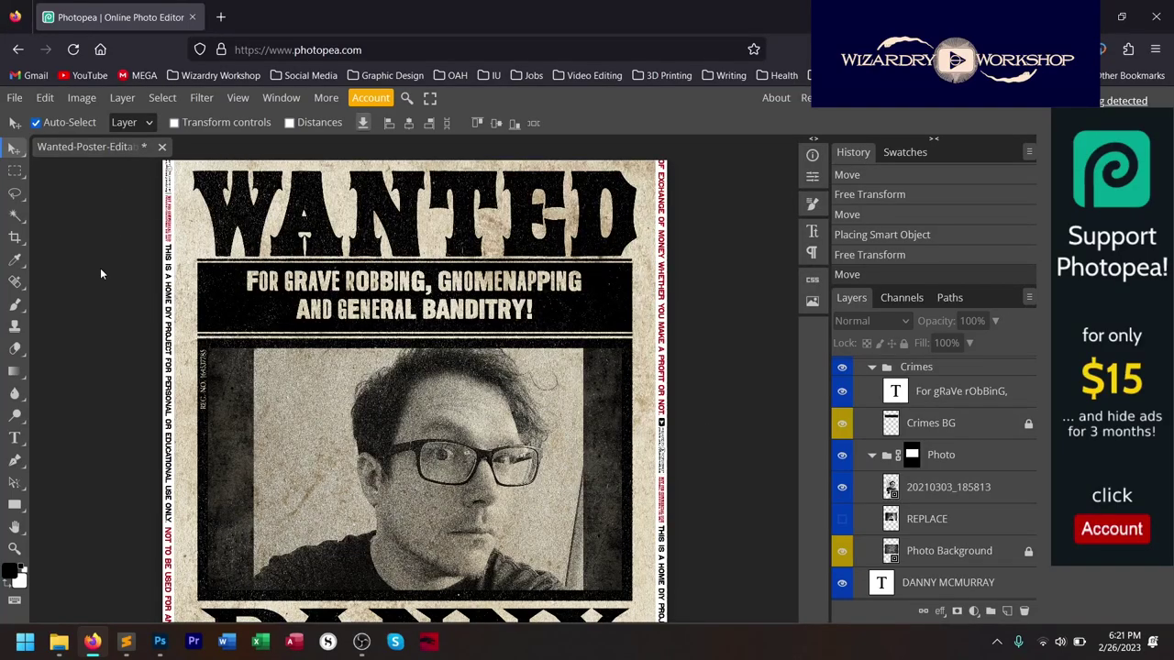
# Check which file formats the poster can be exported to, including PNG, JPG and PDF, without exporting.
pyautogui.click(15, 97)
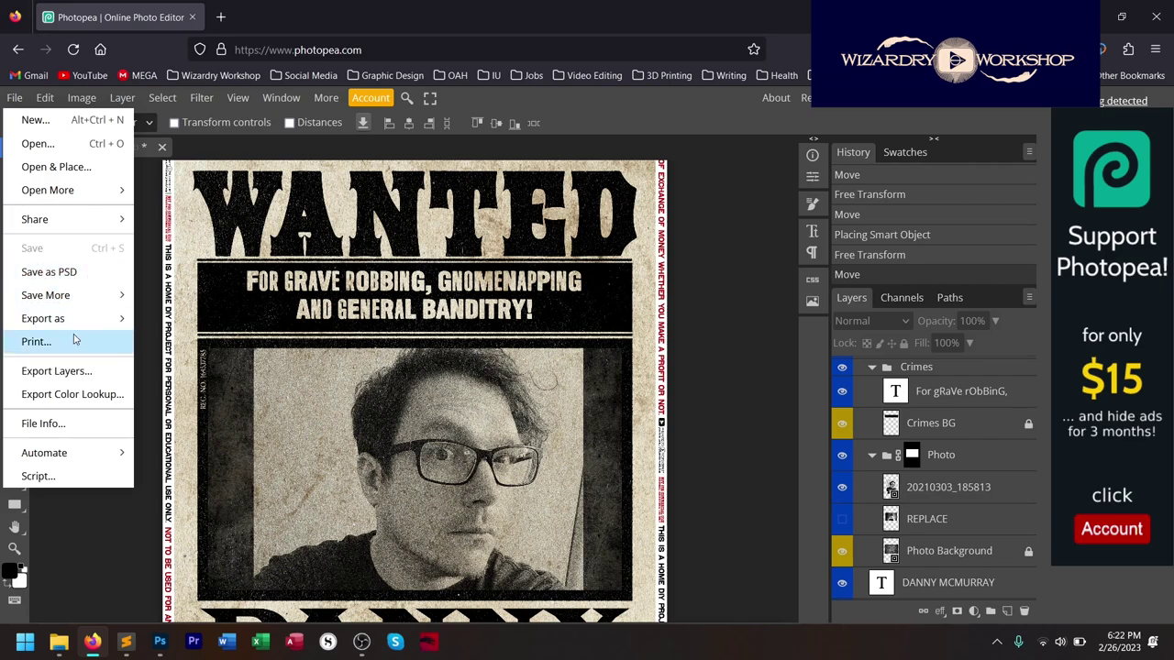
pyautogui.moveTo(78, 326)
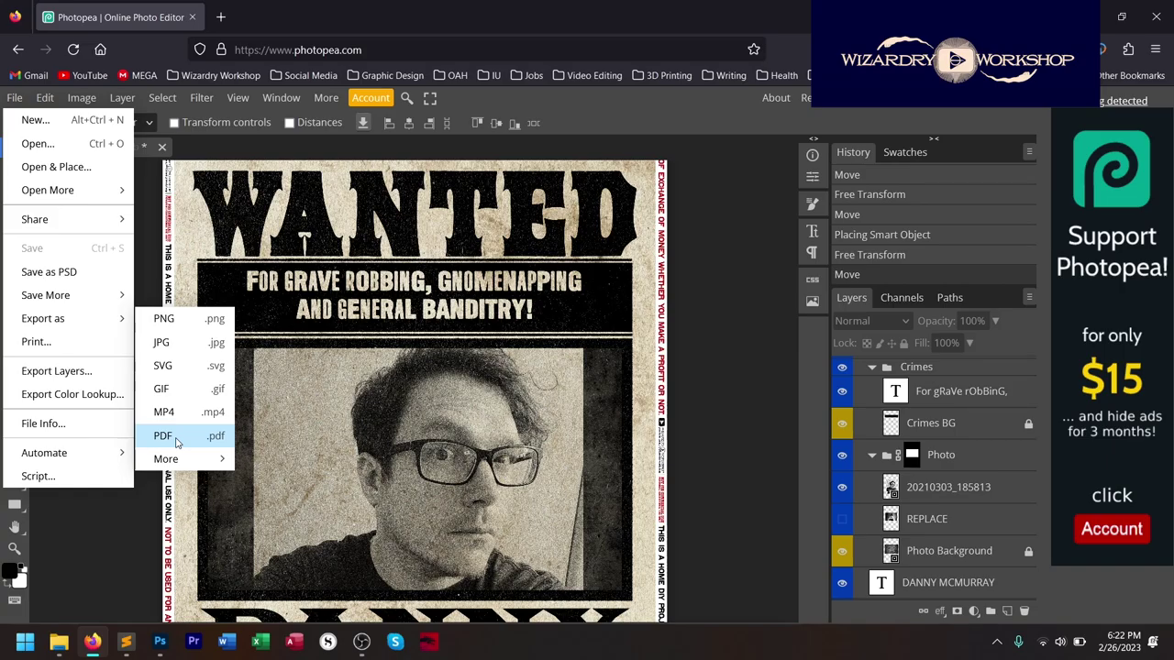
pyautogui.click(704, 398)
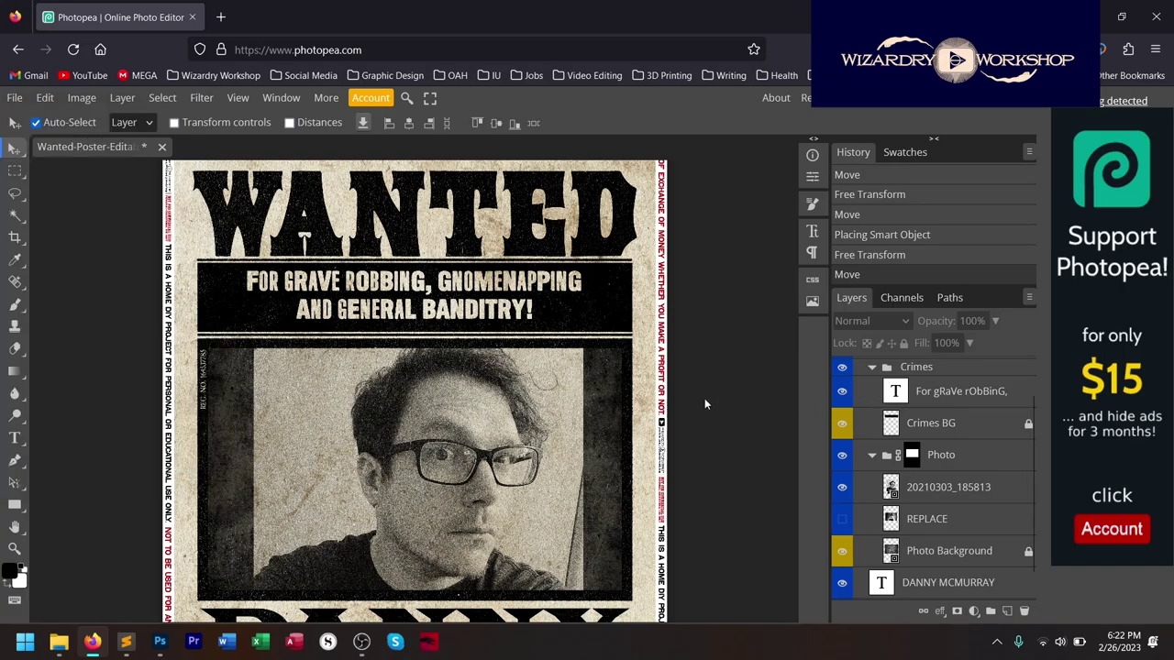
pyautogui.scroll(-3, 705, 398)
pyautogui.scroll(-3, 705, 398)
pyautogui.scroll(6, 695, 393)
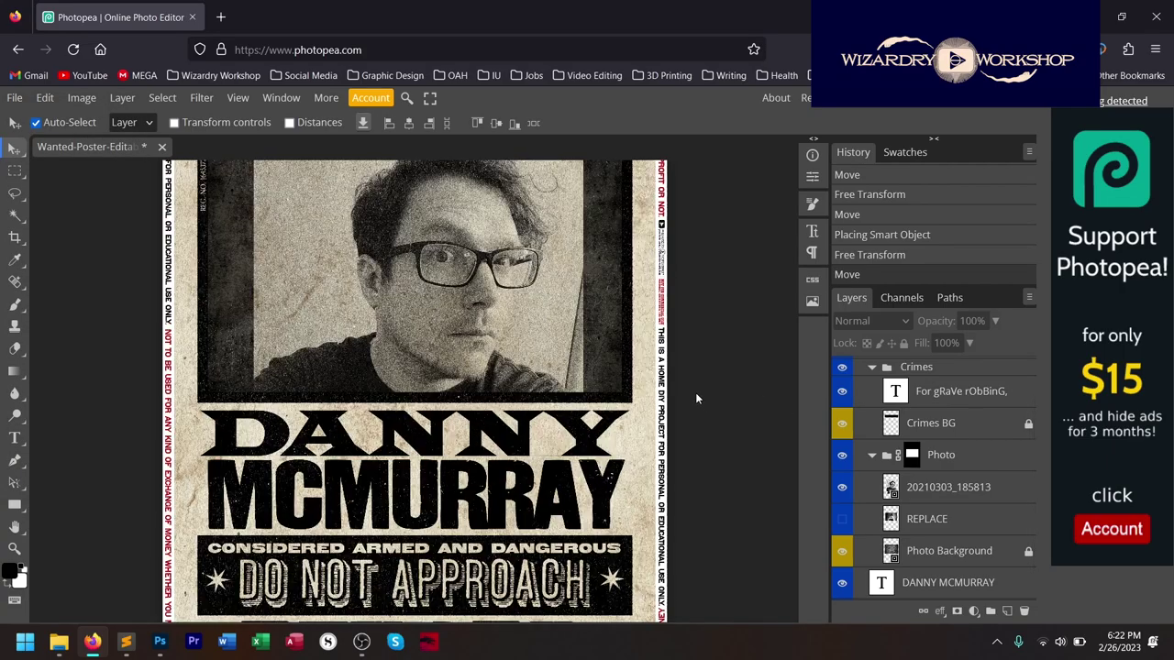
pyautogui.scroll(2, 499, 325)
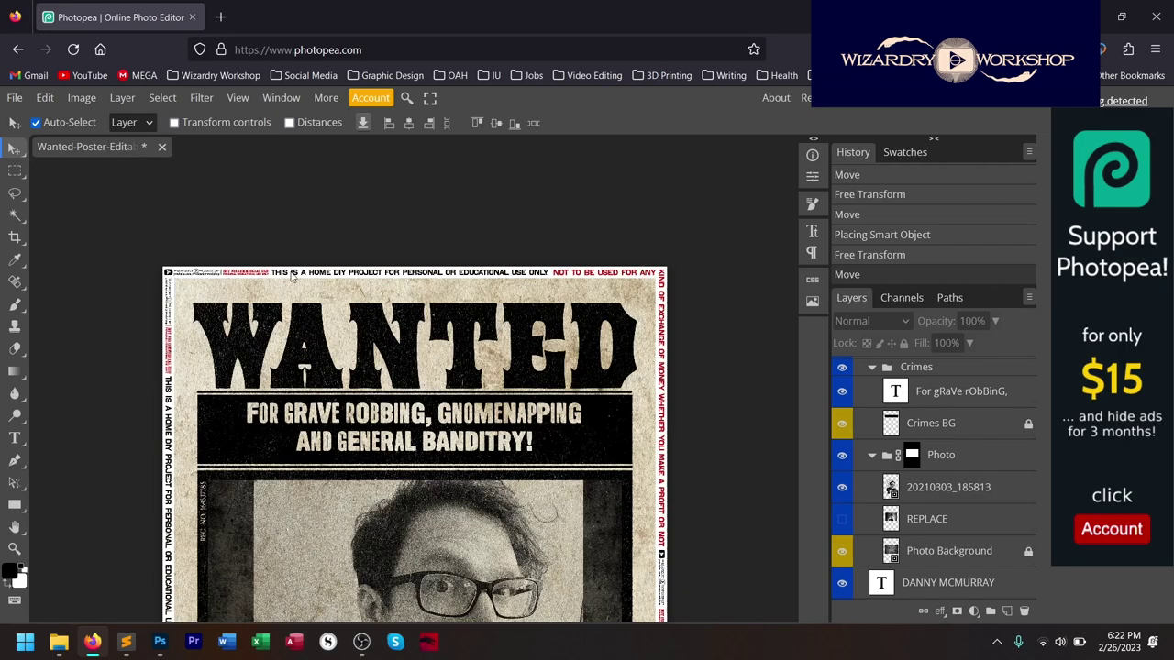
pyautogui.scroll(-4, 692, 521)
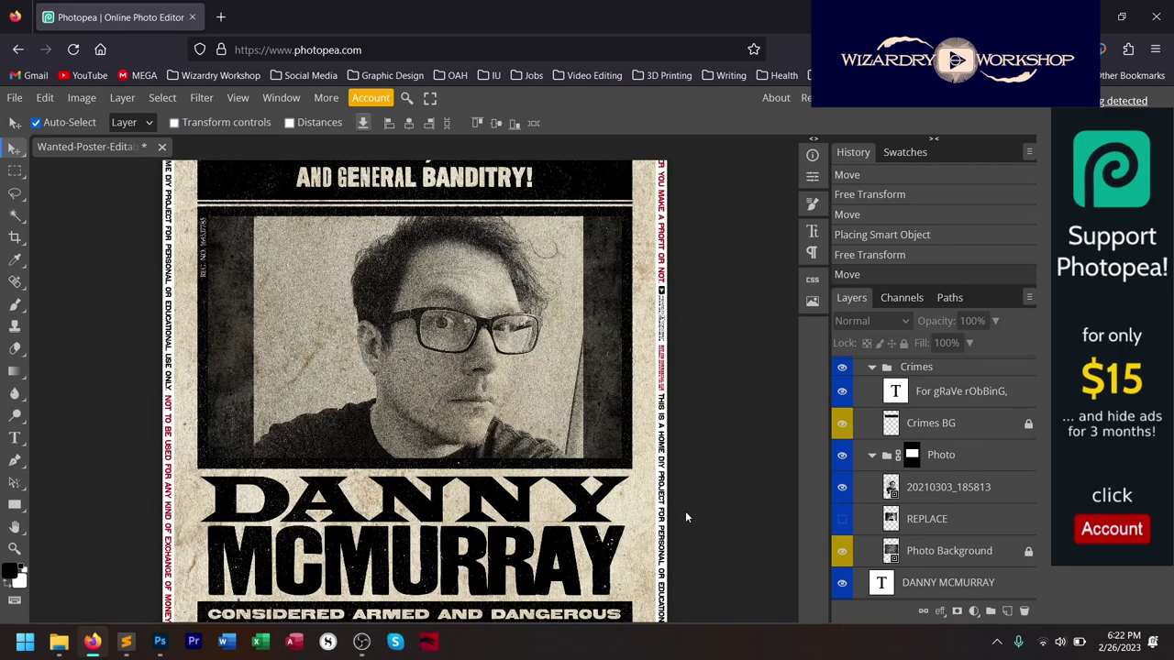